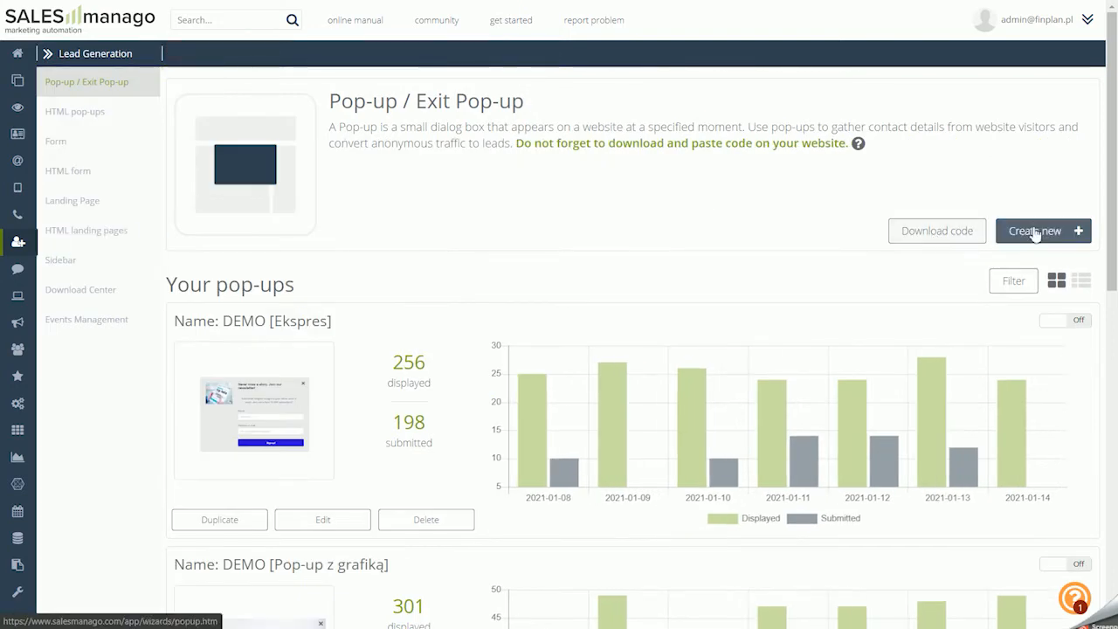
# Start a new pop-up with the Custom Modal Designer wizard
pyautogui.click(1070, 230)
pyautogui.scroll(-2, 684, 367)
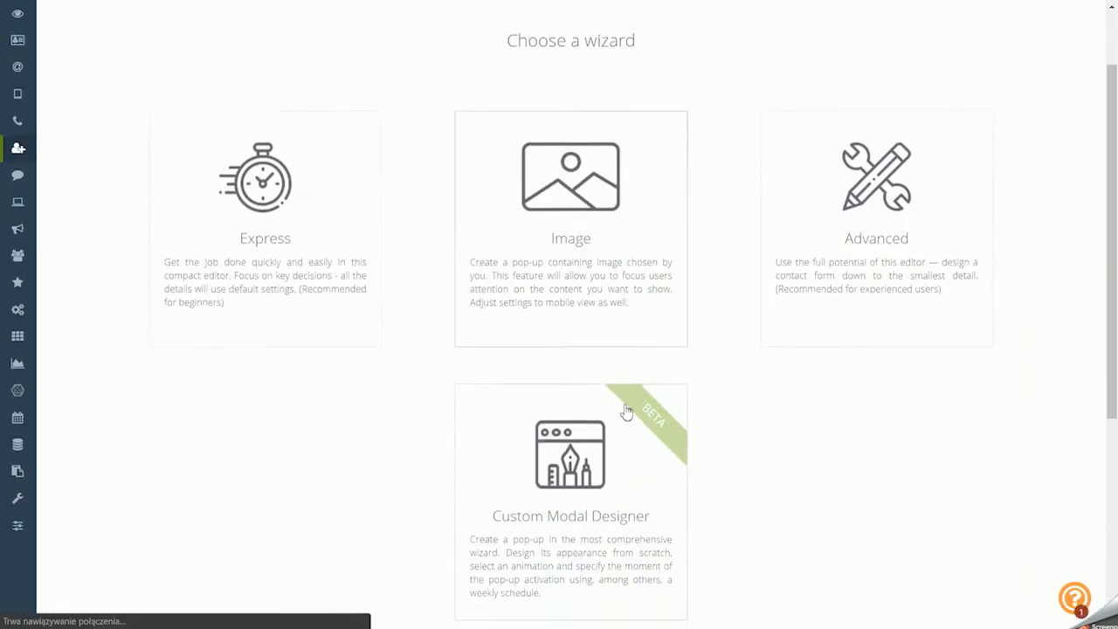
pyautogui.click(620, 428)
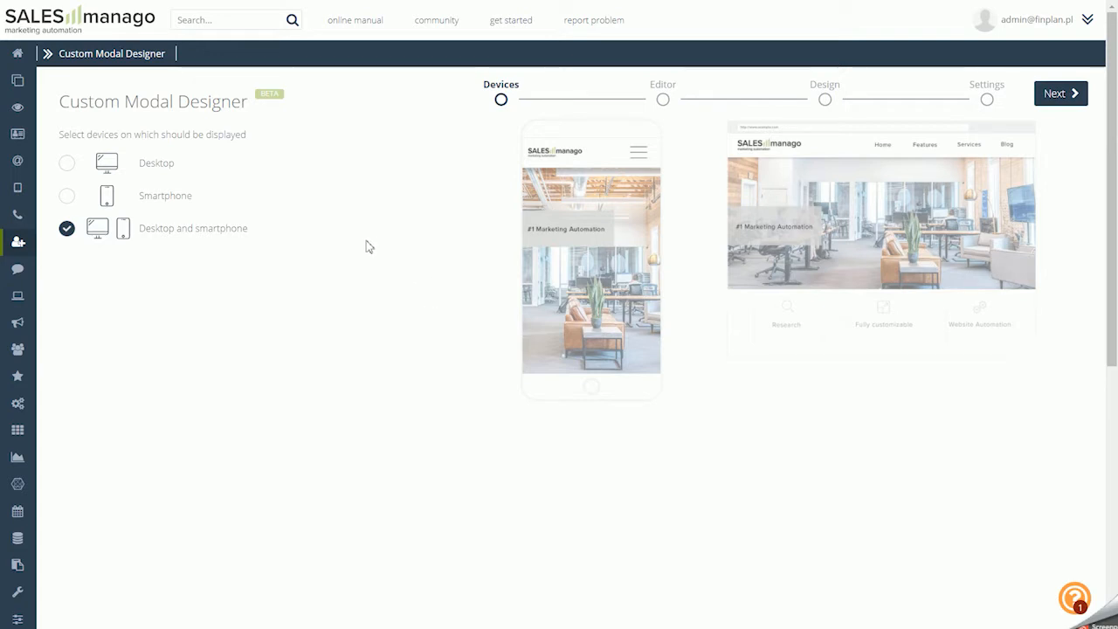
# Set the pop-up to display on both desktop and smartphone and continue to the next wizard stage
pyautogui.click(167, 166)
pyautogui.click(171, 197)
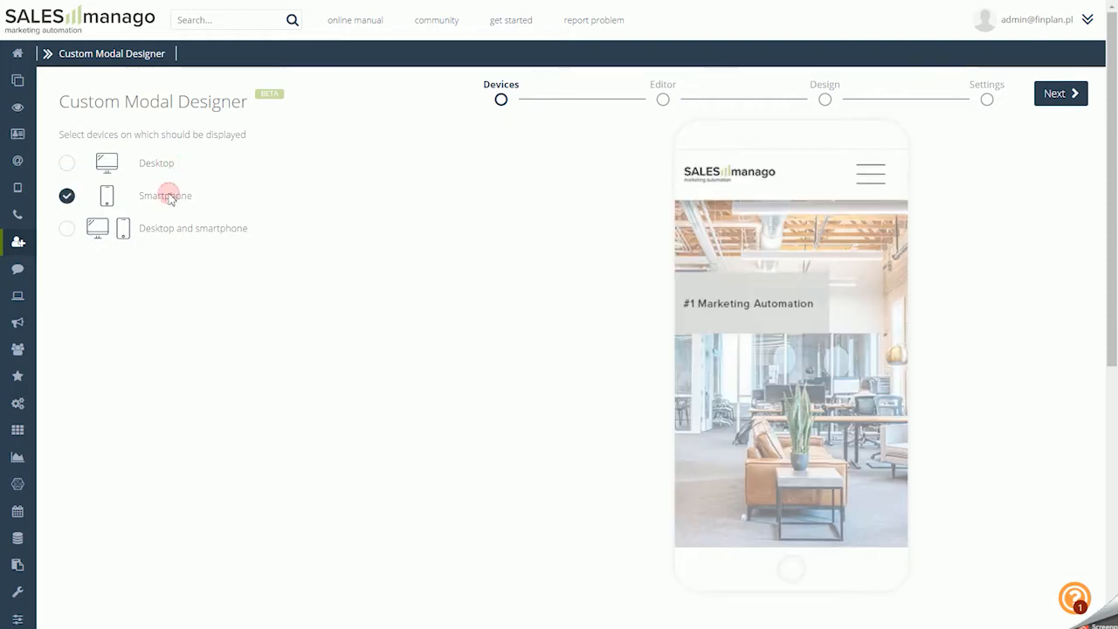
pyautogui.click(183, 229)
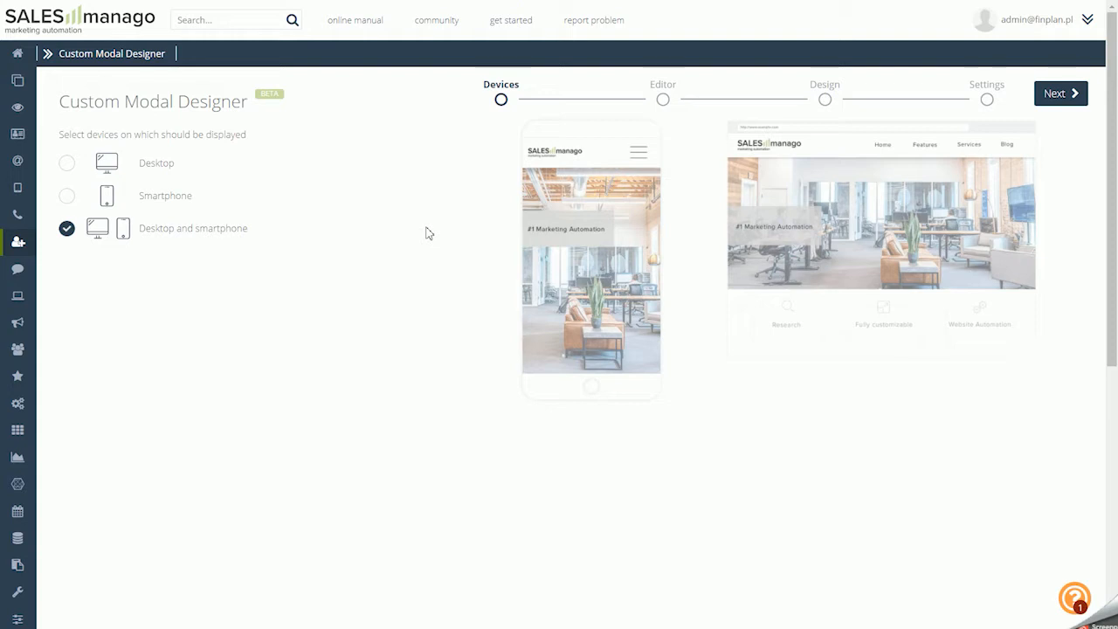
pyautogui.click(1056, 96)
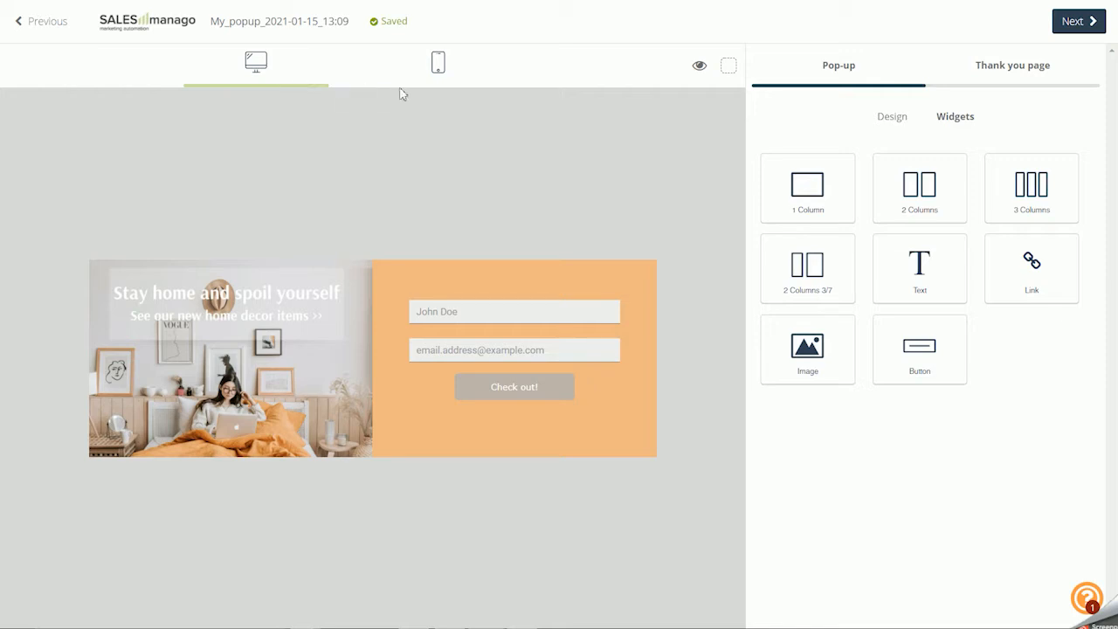
# Examine the pop-up's smartphone layout, return to the desktop layout and check the element outline display
pyautogui.click(457, 76)
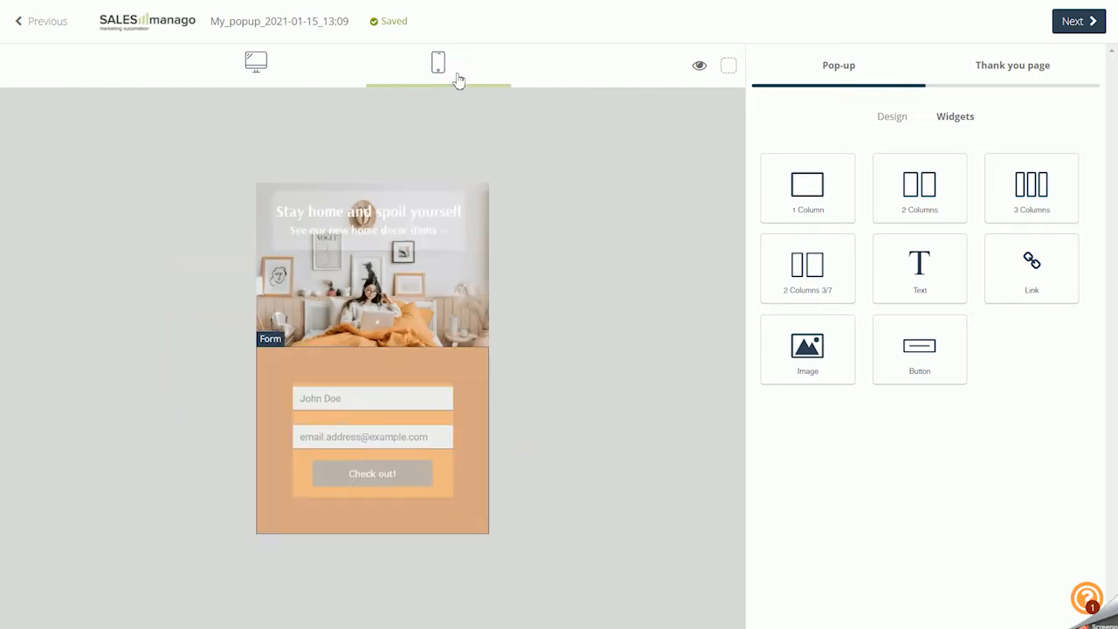
pyautogui.click(294, 77)
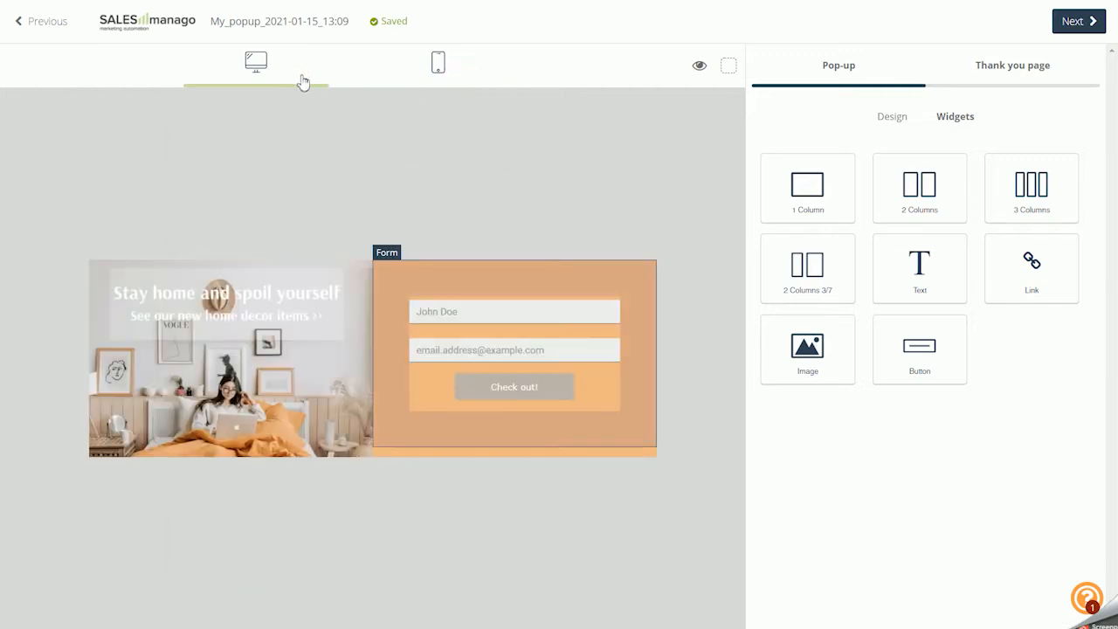
pyautogui.click(725, 74)
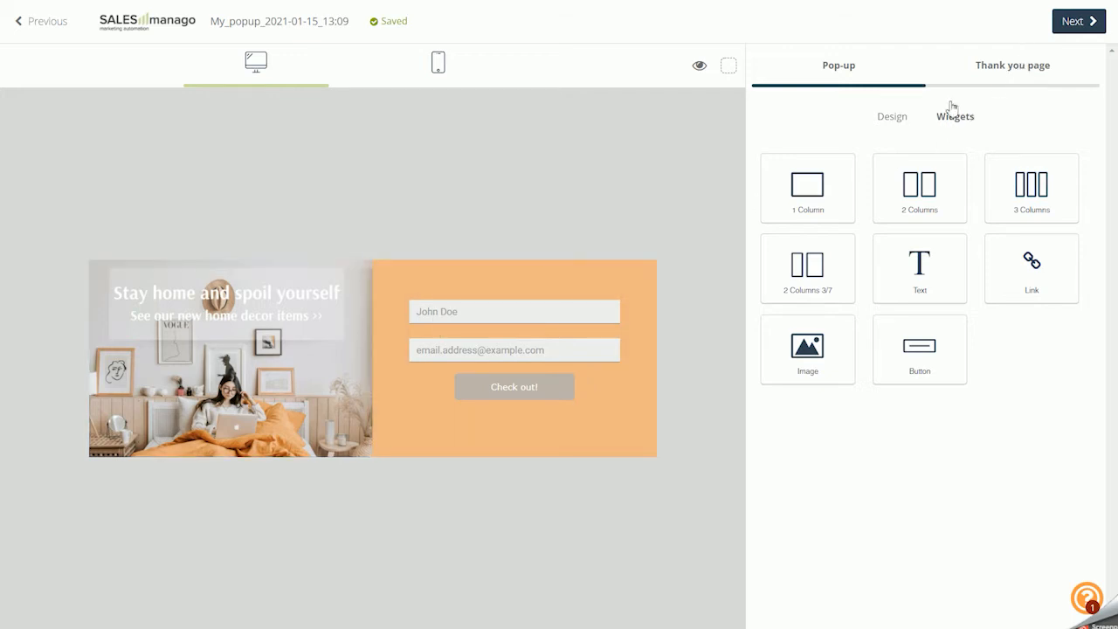
# Inspect the settings available for the form and the image in the pop-up, then close them
pyautogui.click(494, 285)
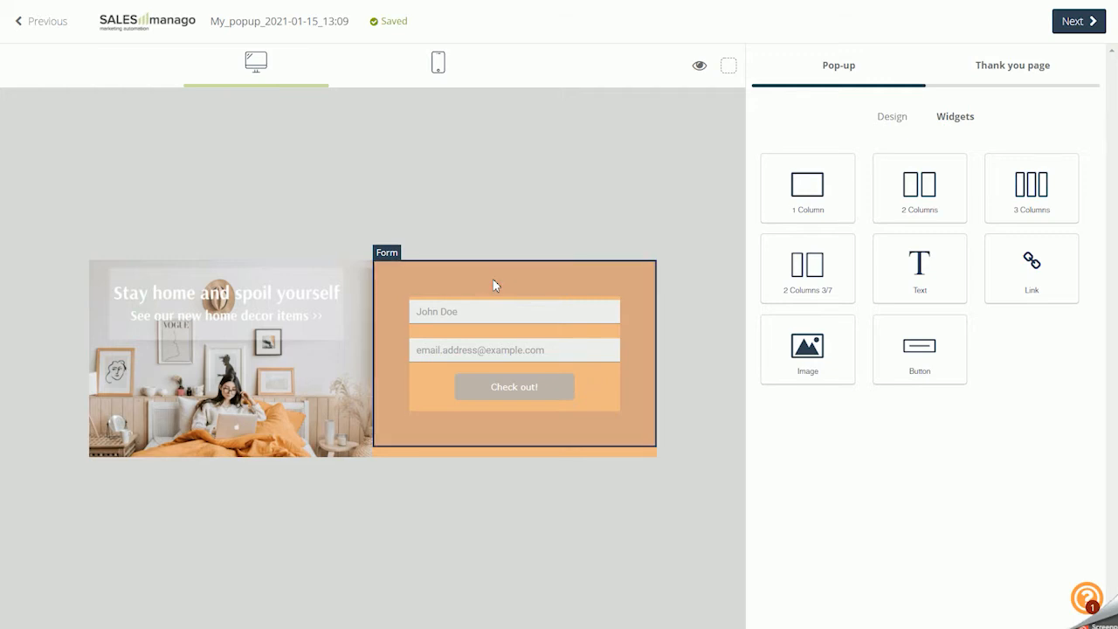
pyautogui.click(494, 284)
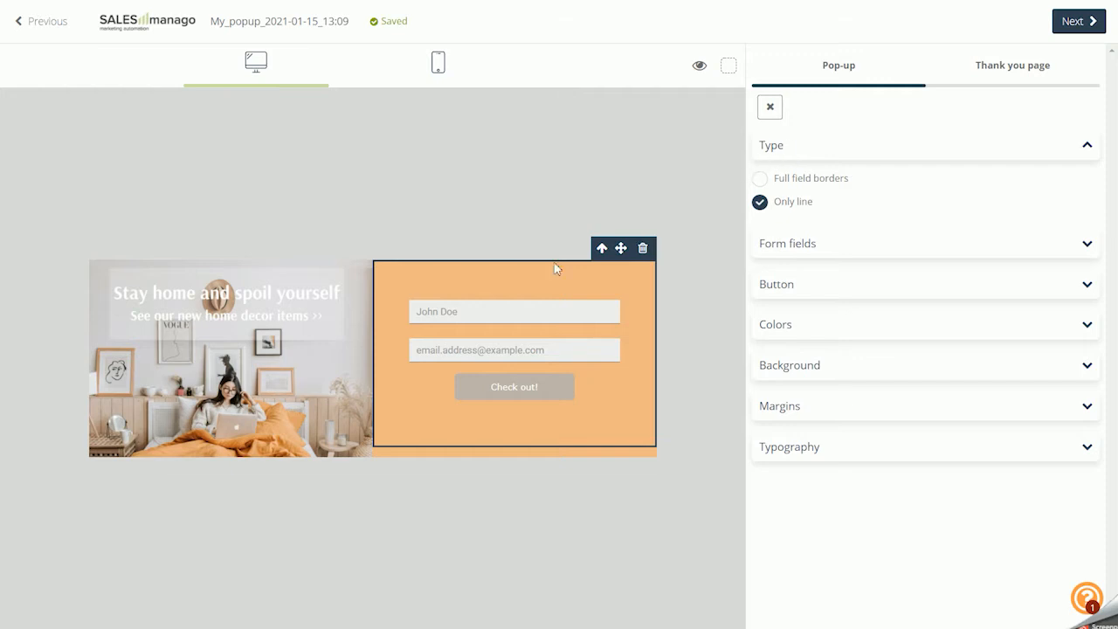
pyautogui.click(339, 297)
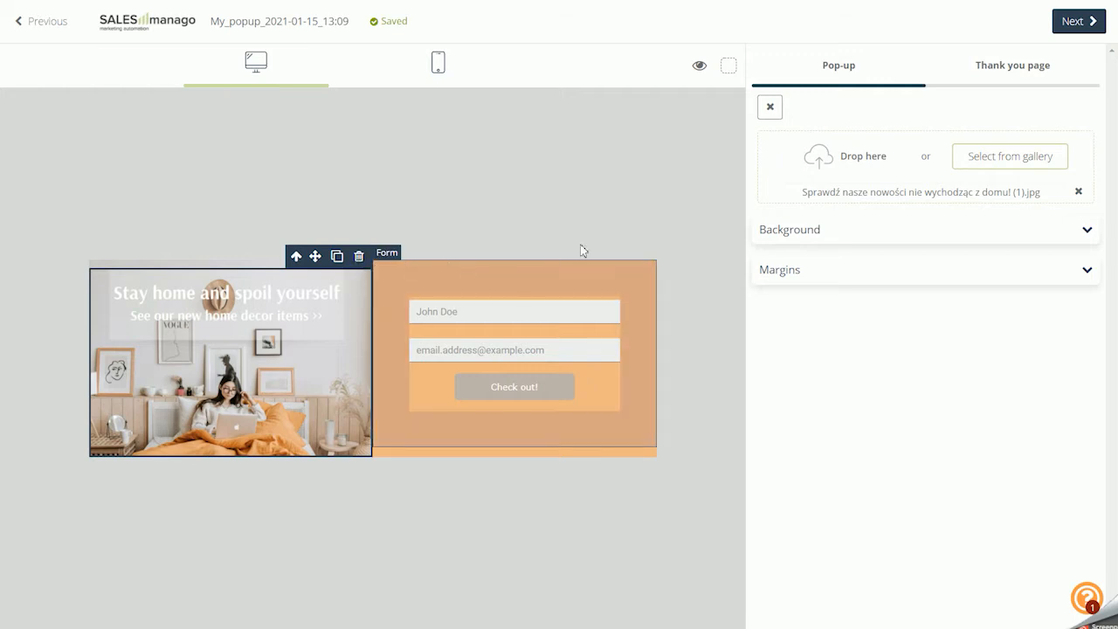
pyautogui.click(769, 108)
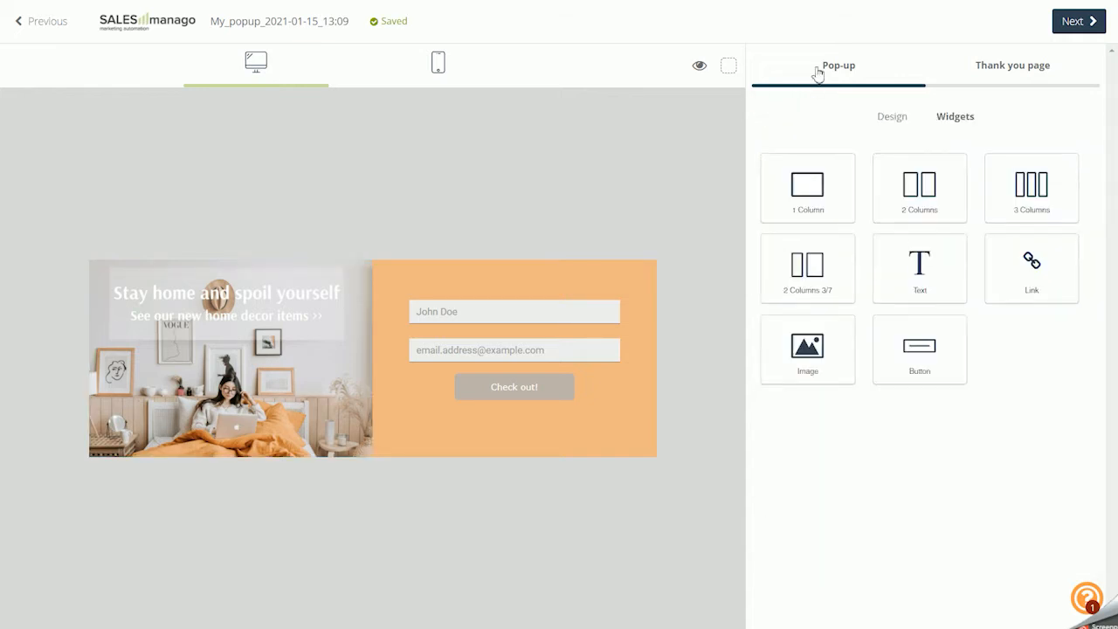
# Try the Small size and a custom width of 800 px for the pop-up, and return it to Medium
pyautogui.click(884, 119)
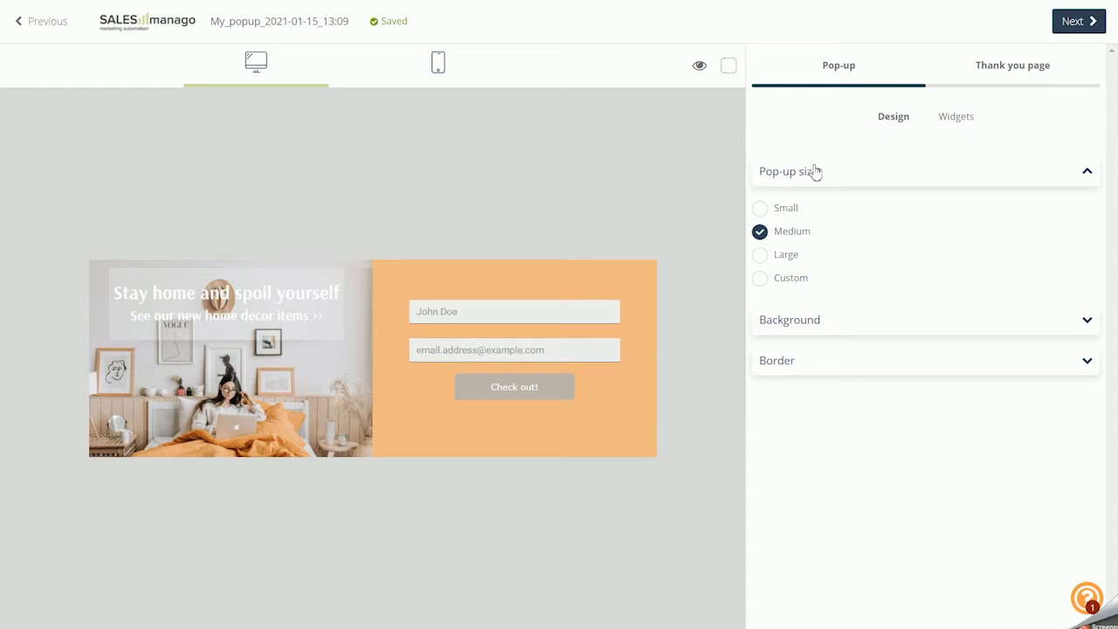
pyautogui.click(783, 214)
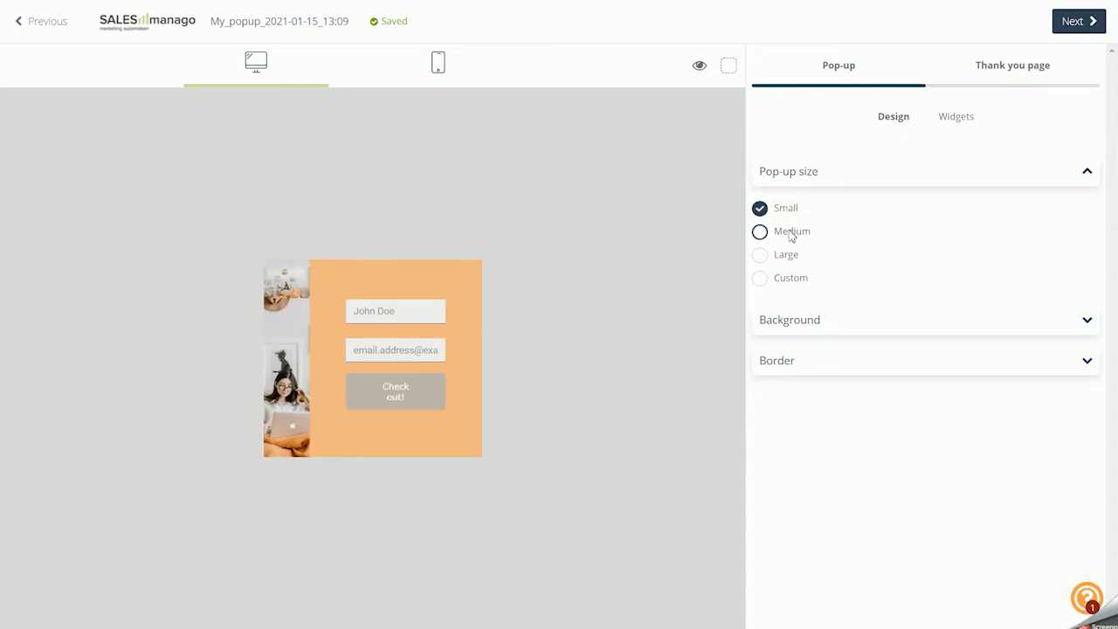
pyautogui.click(790, 232)
pyautogui.click(785, 279)
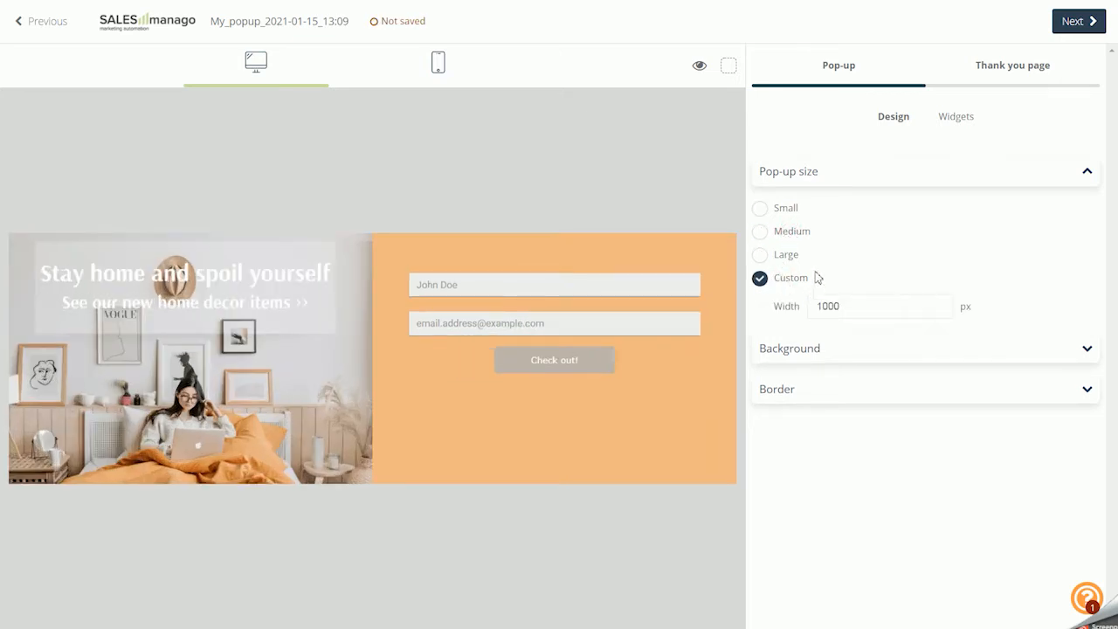
pyautogui.moveTo(840, 305); pyautogui.dragTo(817, 306)
pyautogui.write('800')
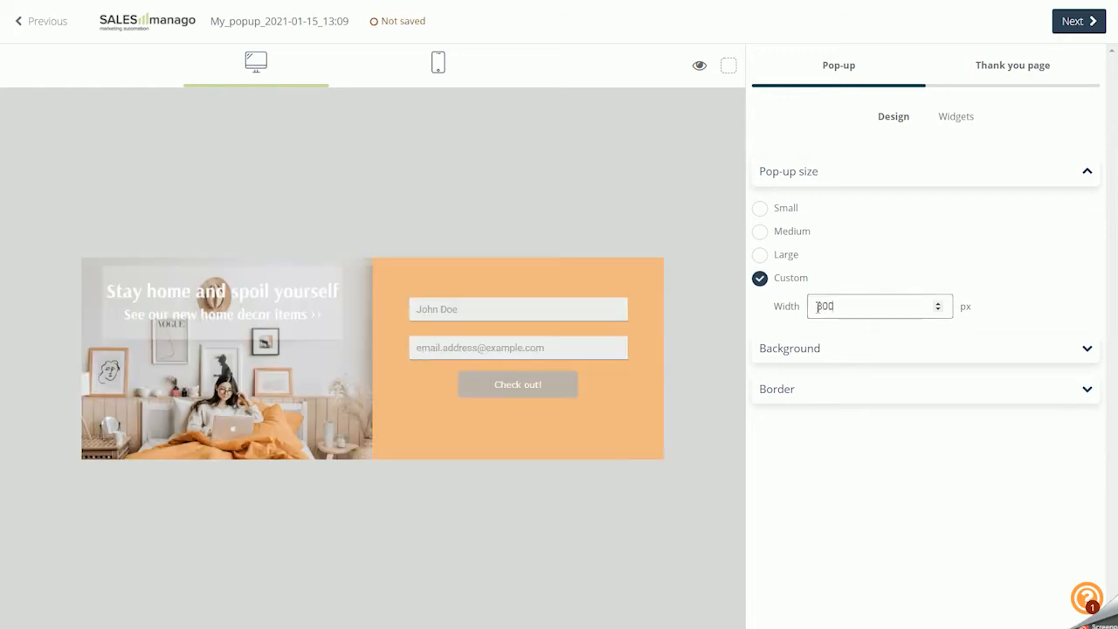
pyautogui.click(782, 232)
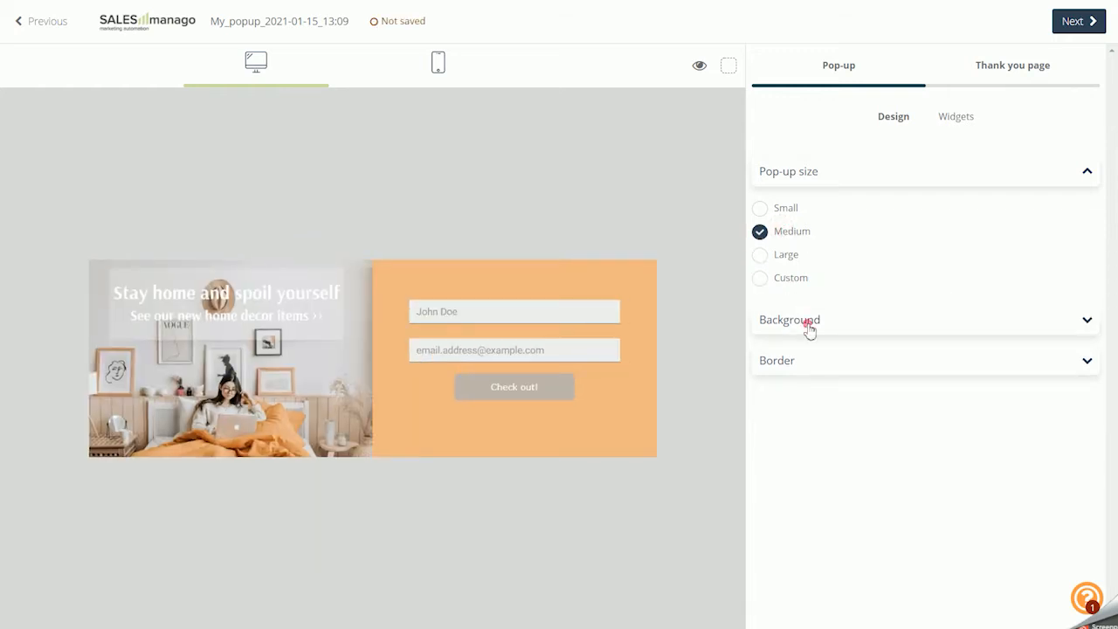
# Review the pop-up's background colour and image position choices, enabling the background image option and disabling it again
pyautogui.click(806, 325)
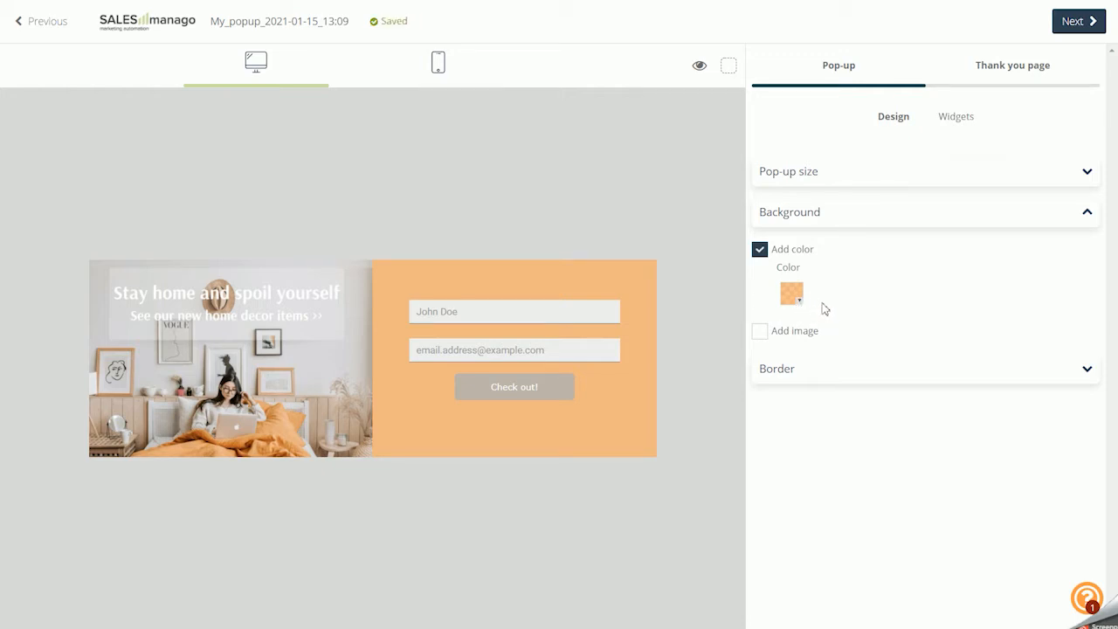
pyautogui.click(797, 299)
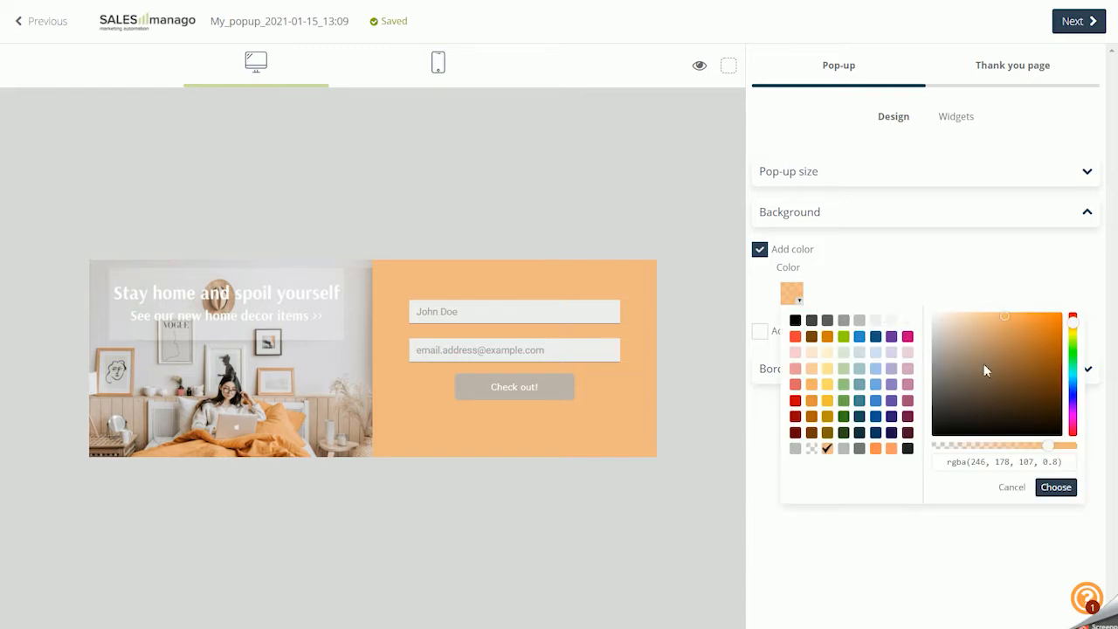
pyautogui.click(894, 264)
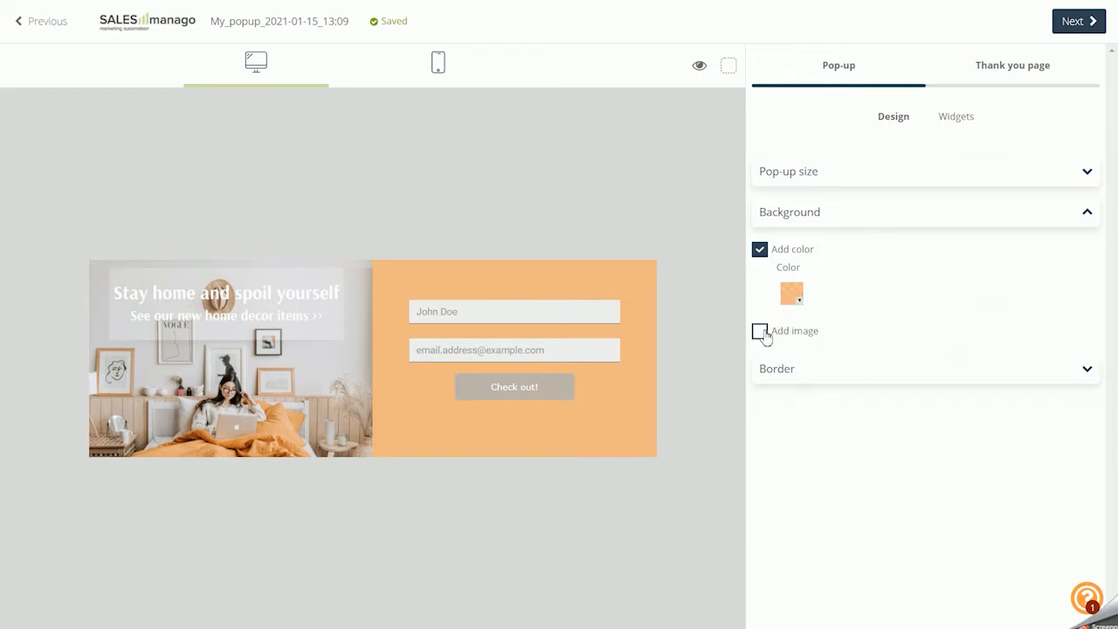
pyautogui.click(760, 333)
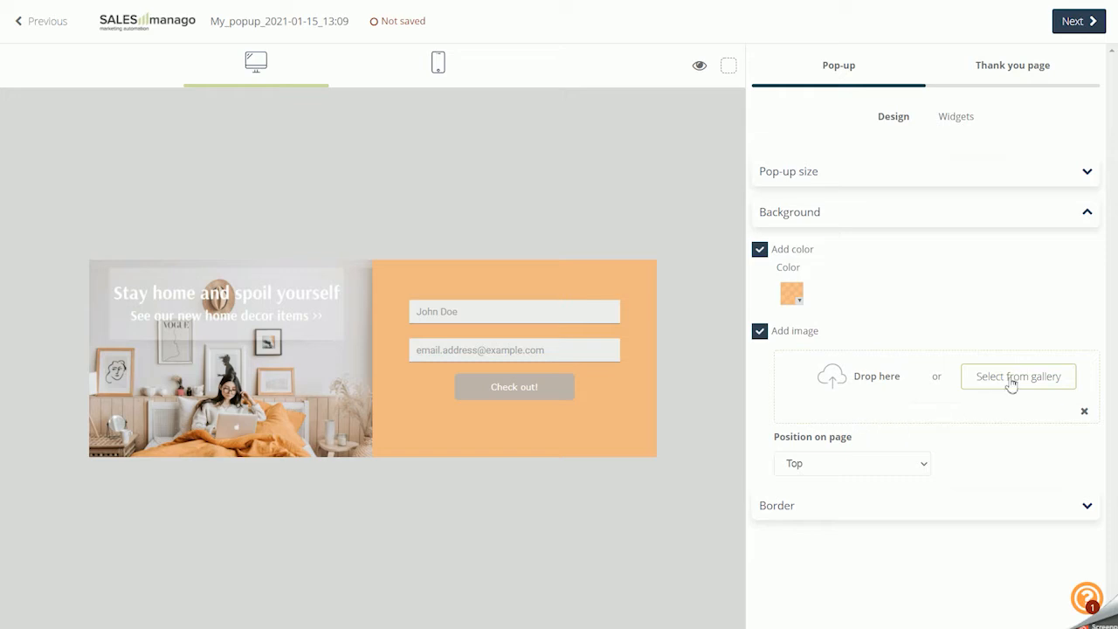
pyautogui.click(852, 465)
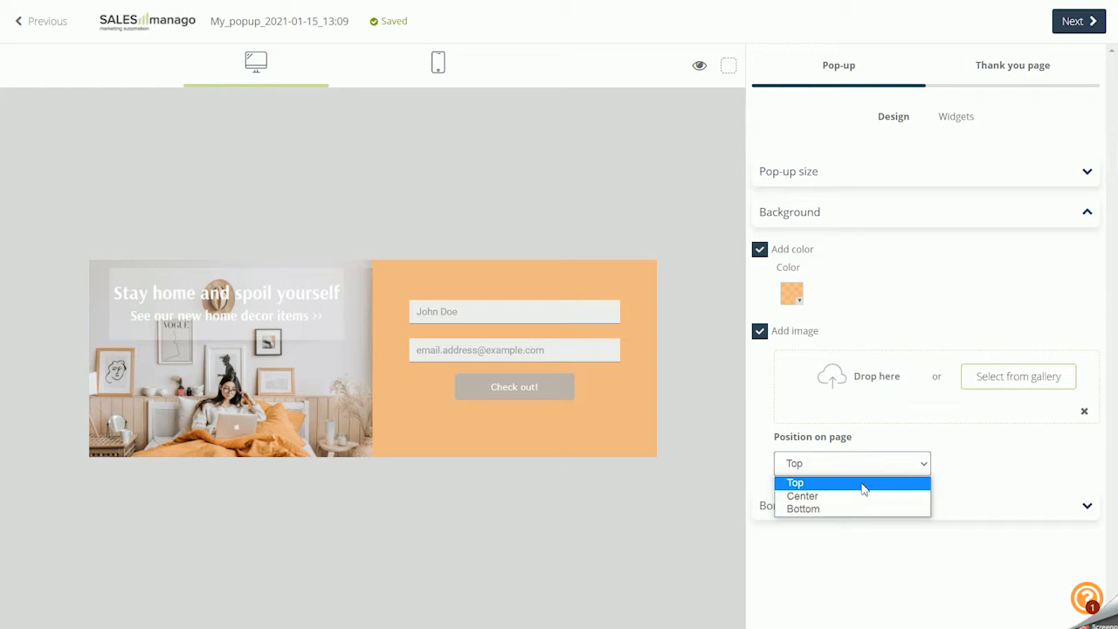
pyautogui.click(885, 461)
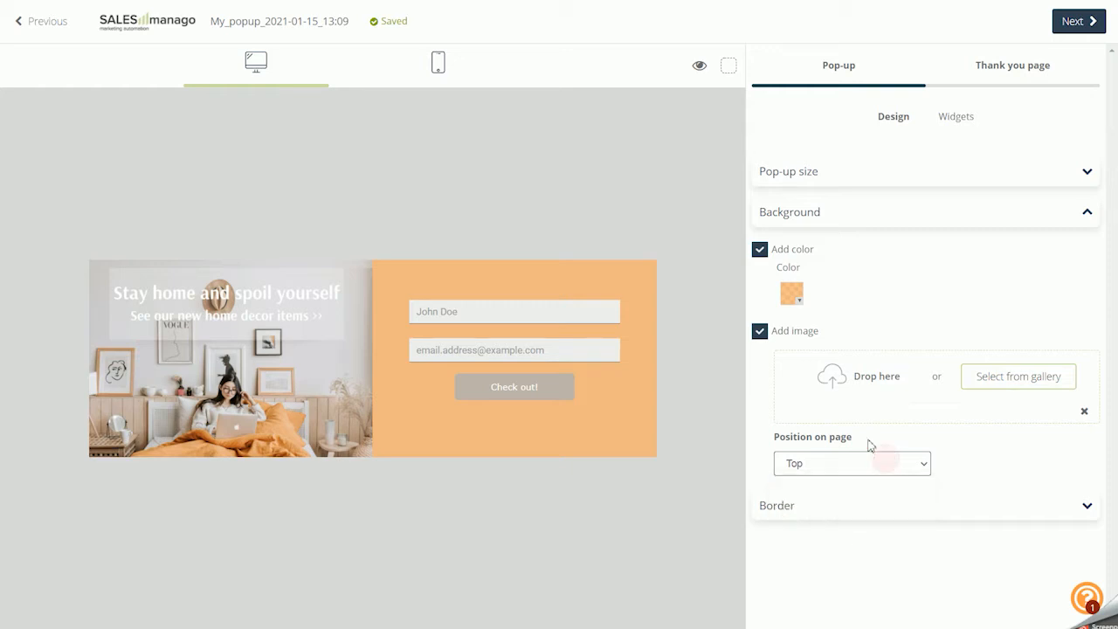
pyautogui.click(760, 332)
# Try a light red dotted border of size 5 around the pop-up and remove it again
pyautogui.click(776, 369)
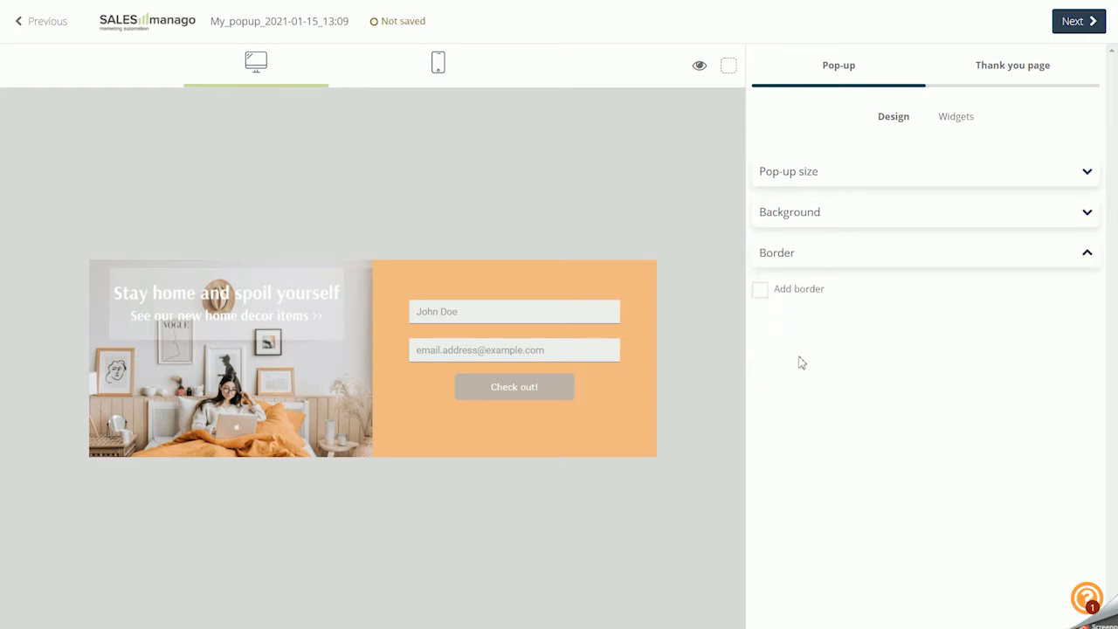
pyautogui.click(791, 293)
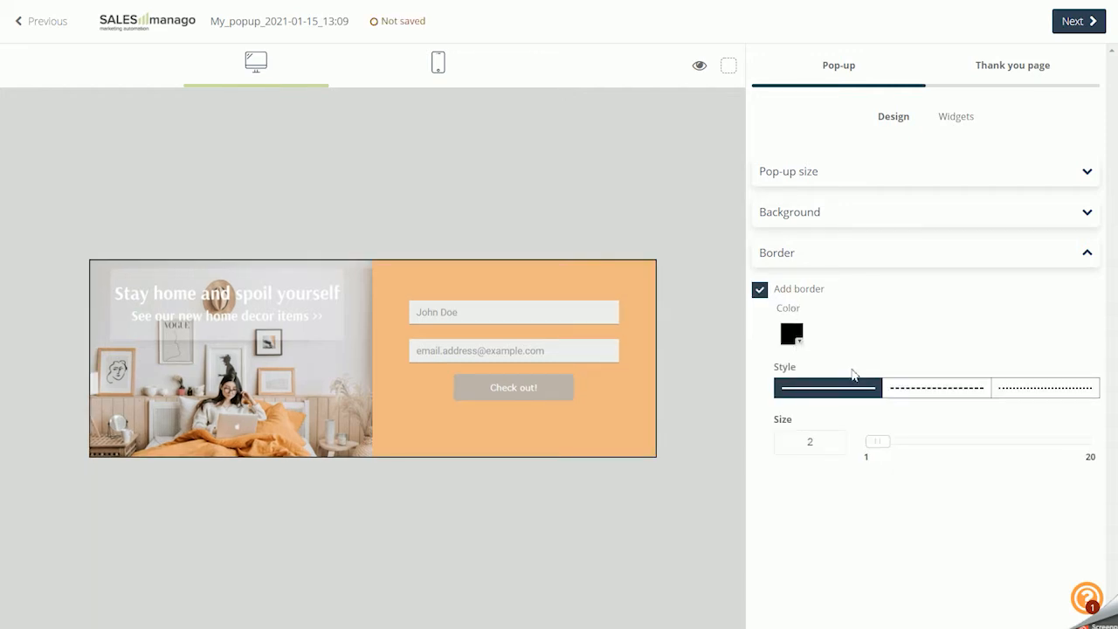
pyautogui.click(795, 339)
pyautogui.moveTo(937, 409); pyautogui.dragTo(1005, 364)
pyautogui.click(982, 321)
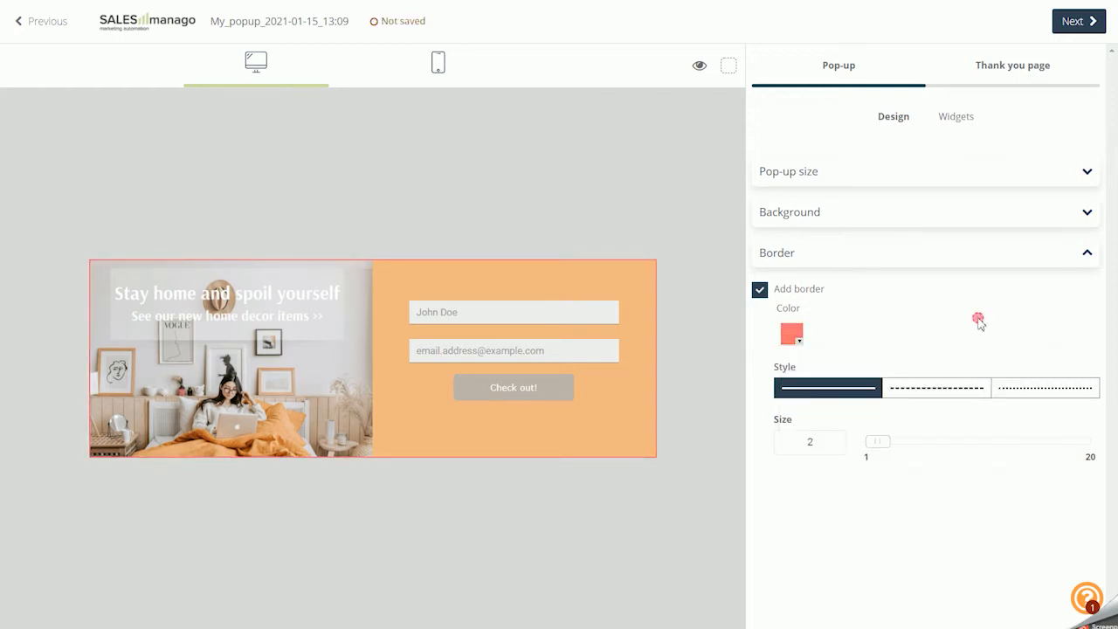
pyautogui.click(944, 391)
pyautogui.click(1026, 392)
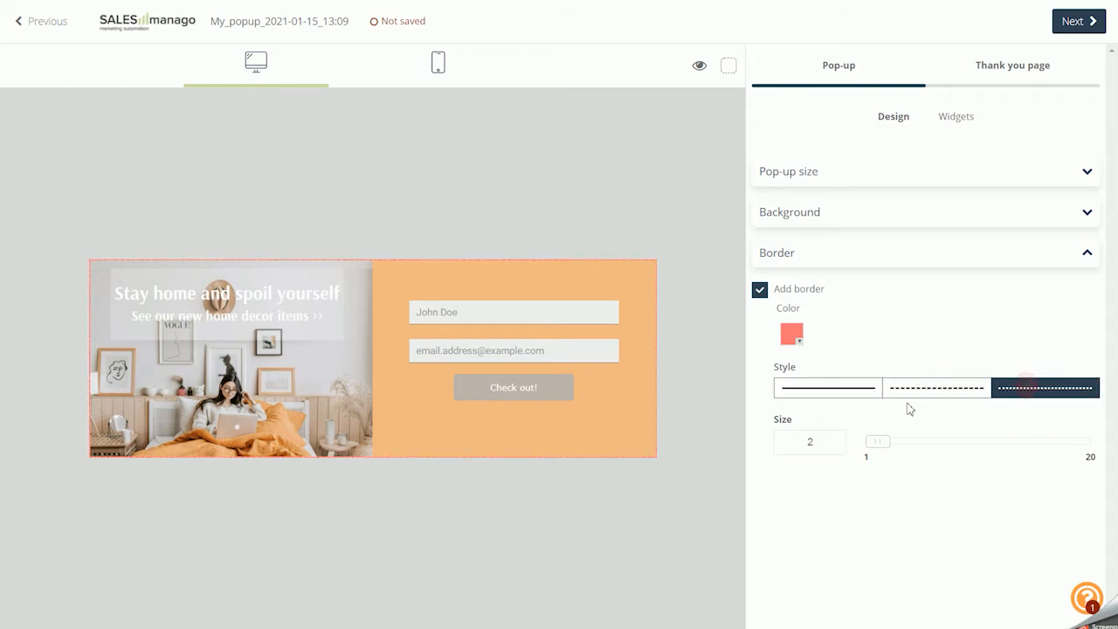
pyautogui.moveTo(888, 449); pyautogui.dragTo(916, 449)
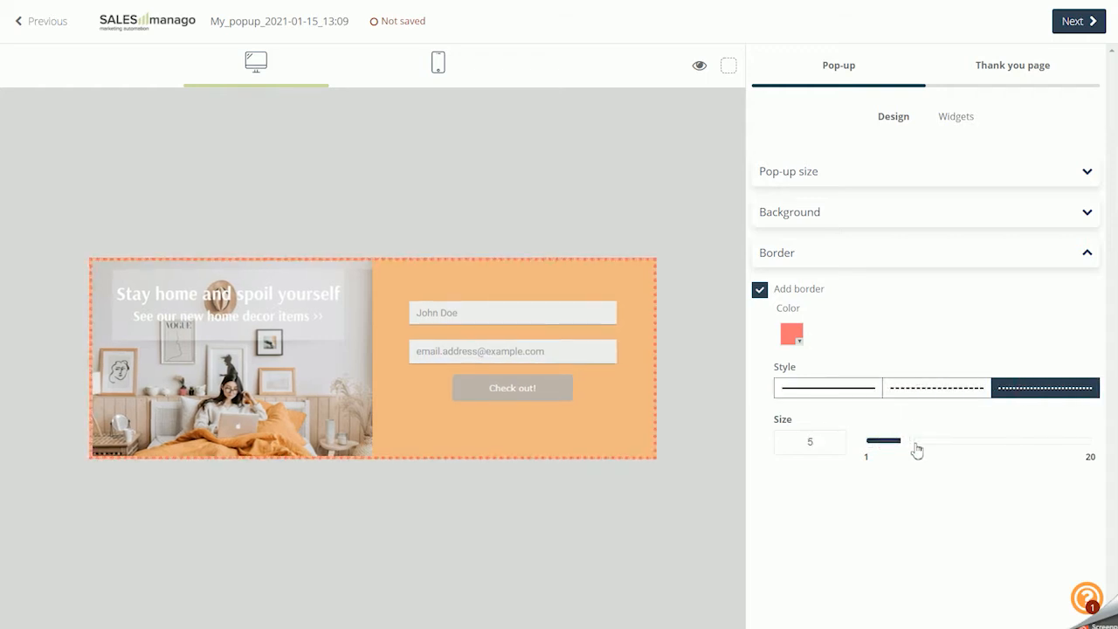
pyautogui.click(760, 292)
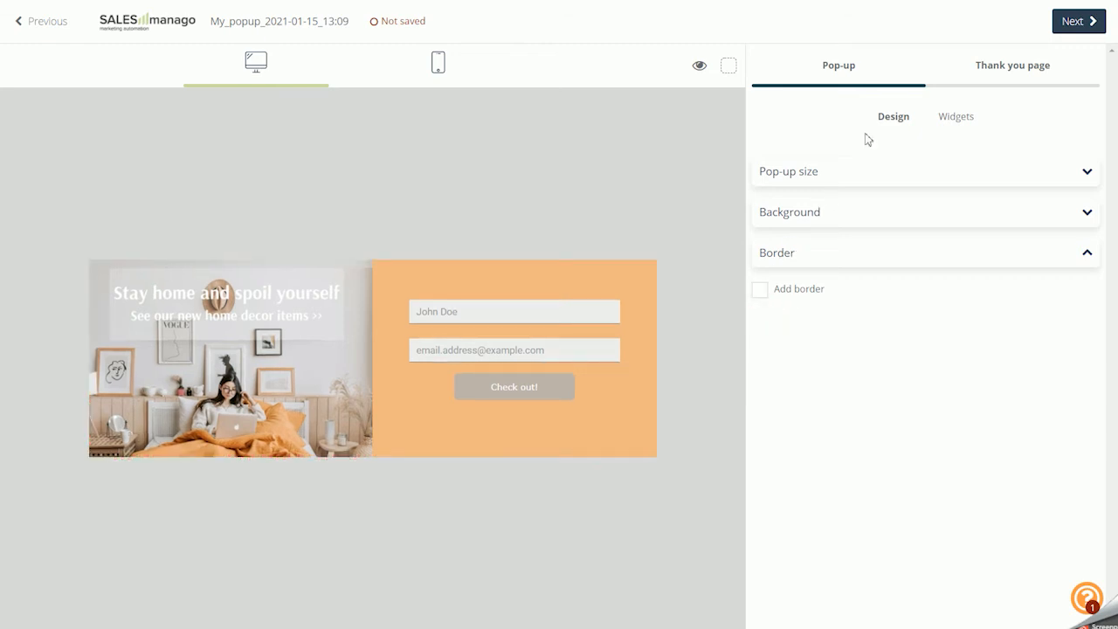
# Add a 1 Column widget beneath the image and form, and give it a light orange background colour
pyautogui.click(952, 118)
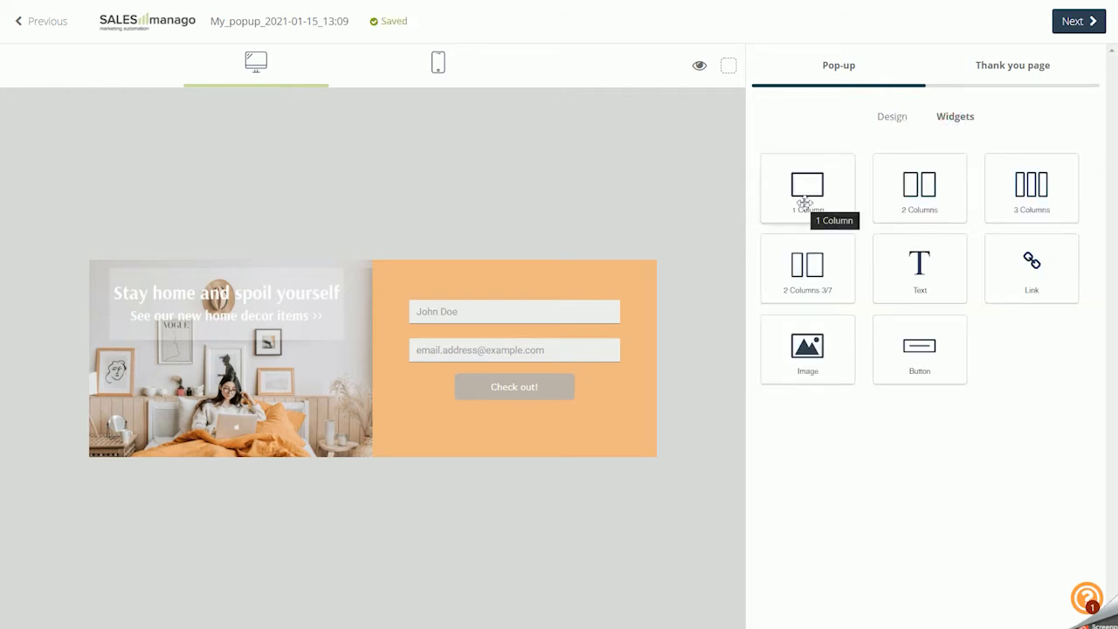
pyautogui.moveTo(804, 205); pyautogui.dragTo(426, 467)
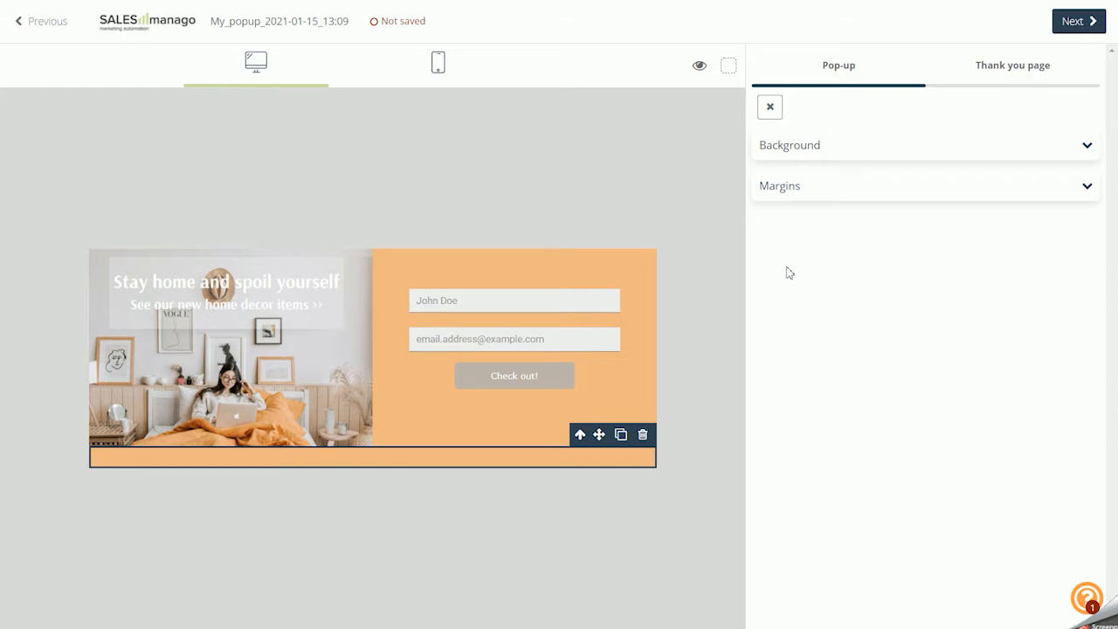
pyautogui.click(825, 155)
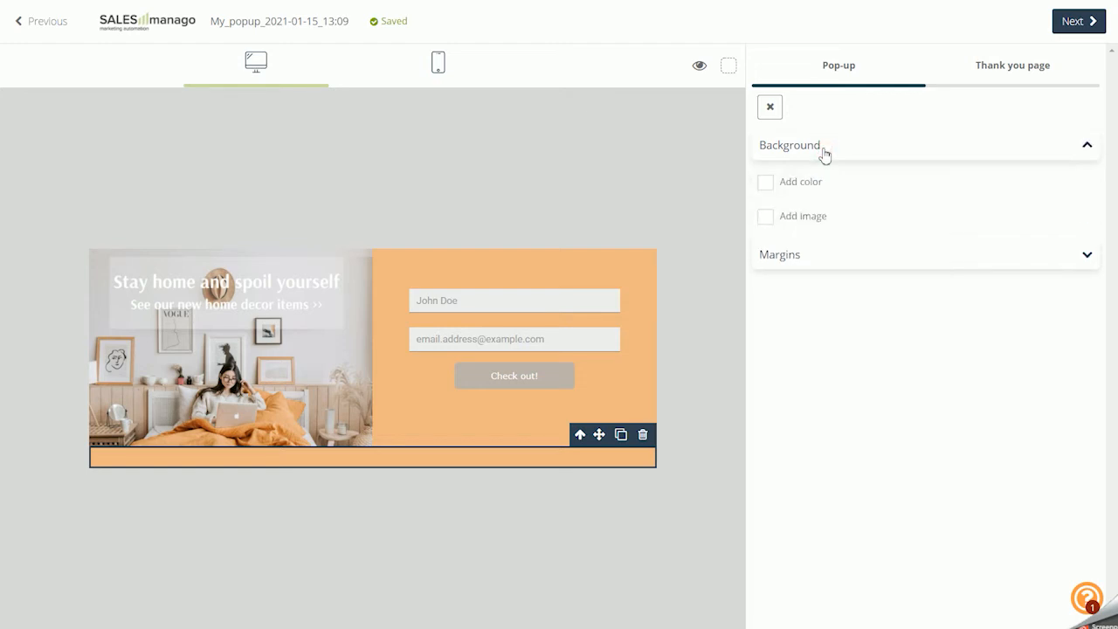
pyautogui.click(808, 183)
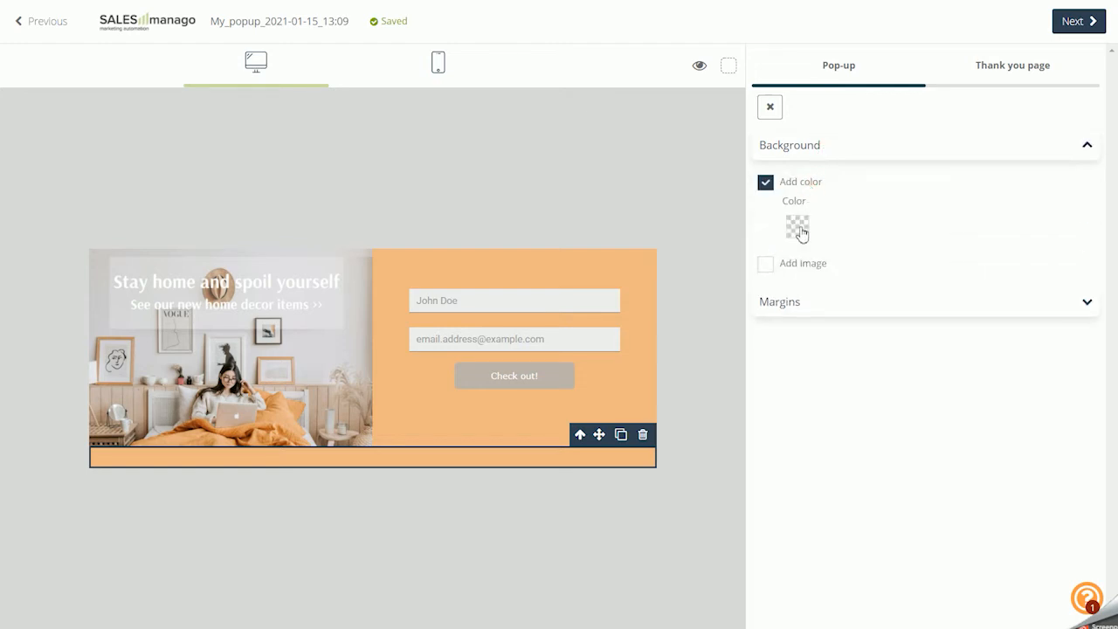
pyautogui.click(797, 227)
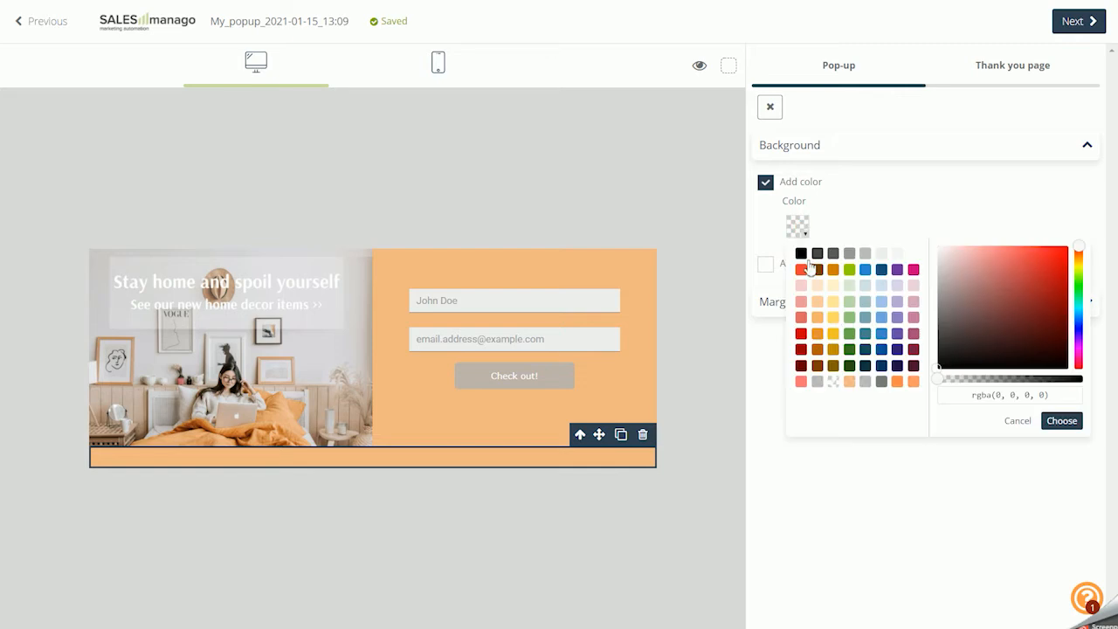
pyautogui.click(817, 318)
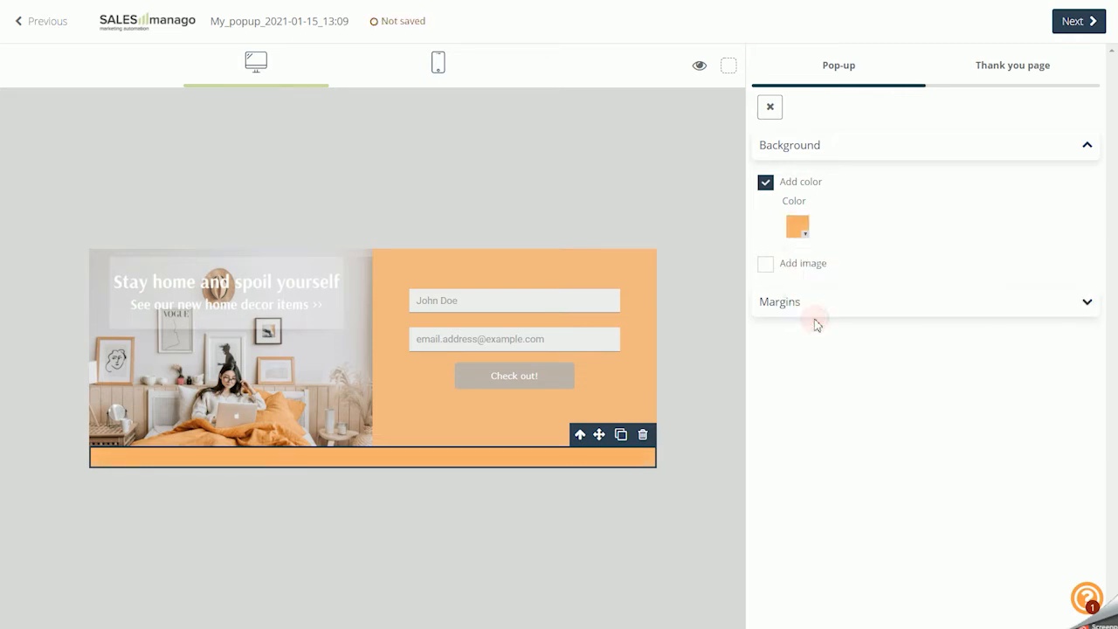
# Try a dark orange background on the column and switch it to a background image, reviewing the image position choices
pyautogui.click(802, 231)
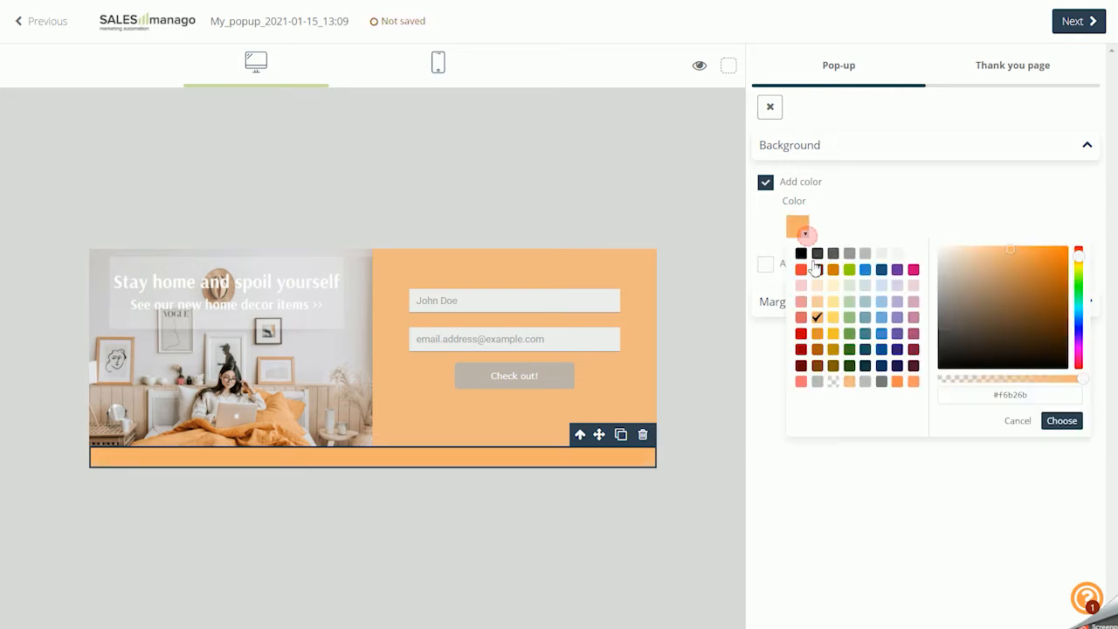
pyautogui.click(818, 350)
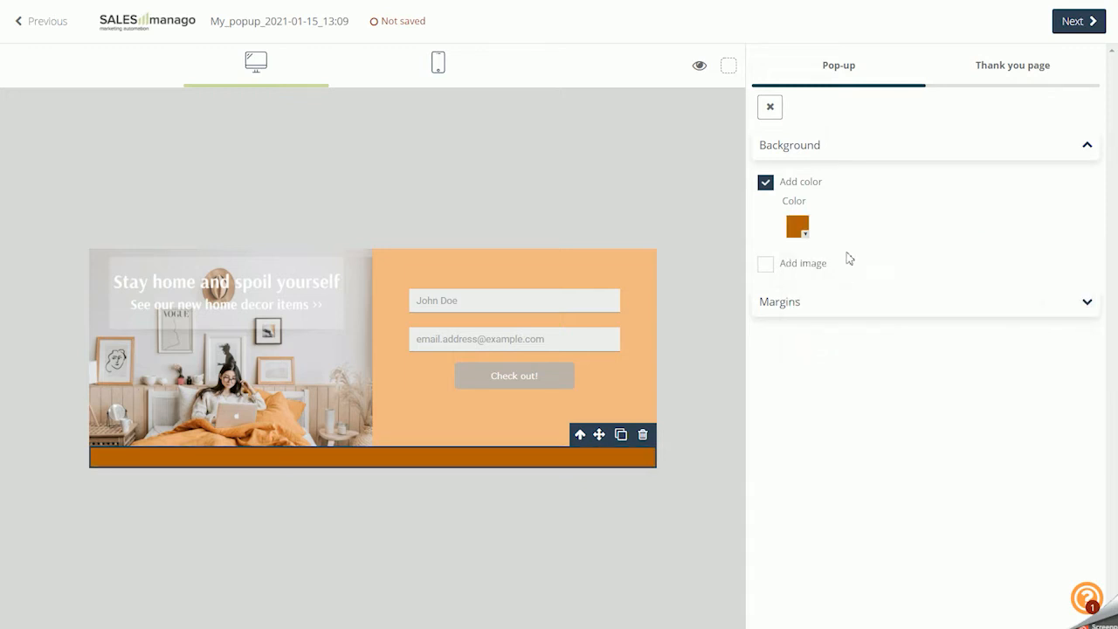
pyautogui.click(791, 265)
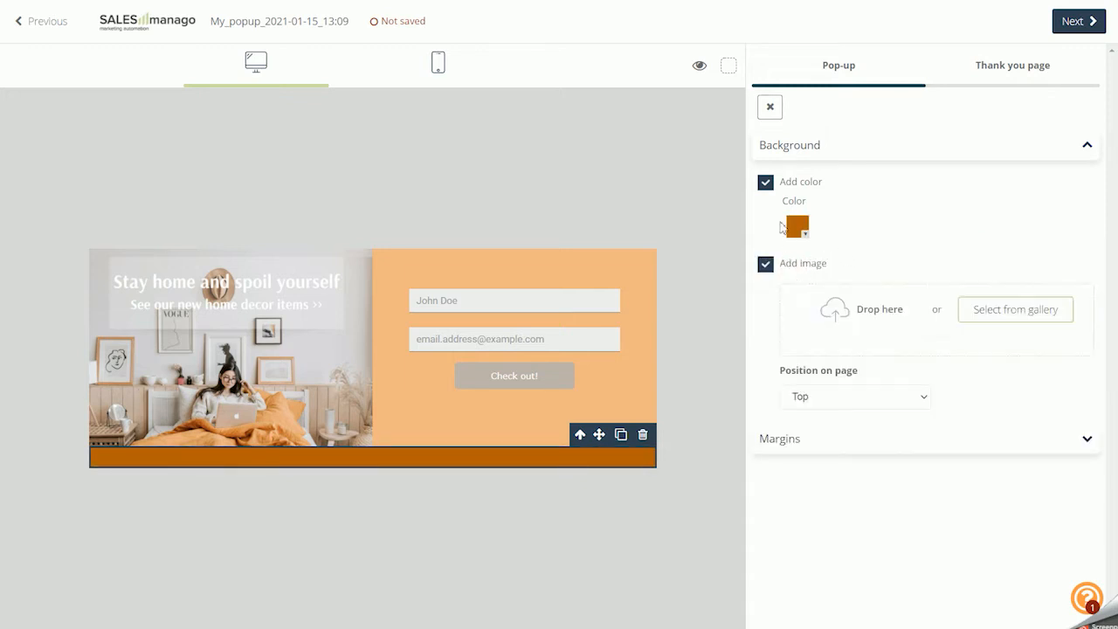
pyautogui.click(765, 182)
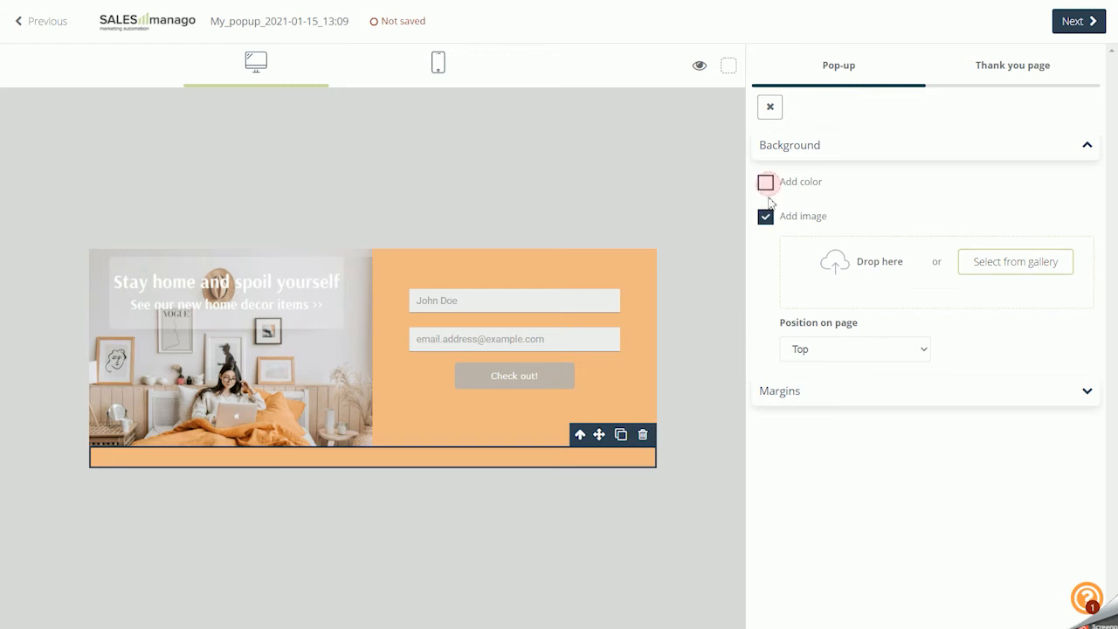
pyautogui.click(819, 350)
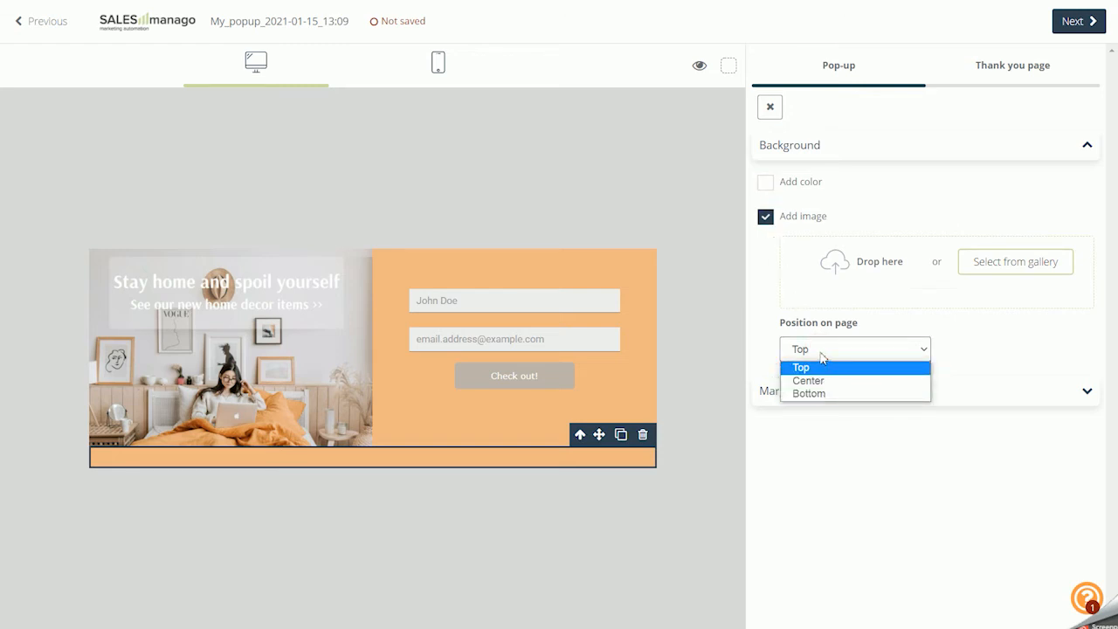
pyautogui.click(821, 350)
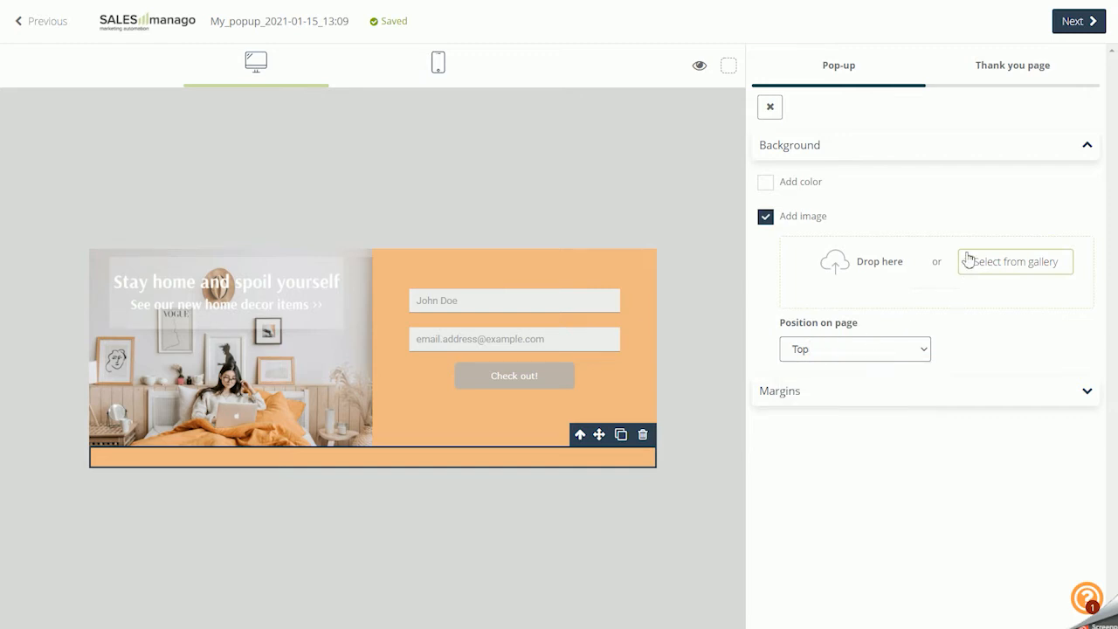
# Try column padding of 10 top, 31 left, 21 right and 25 bottom, and delete the column
pyautogui.click(902, 400)
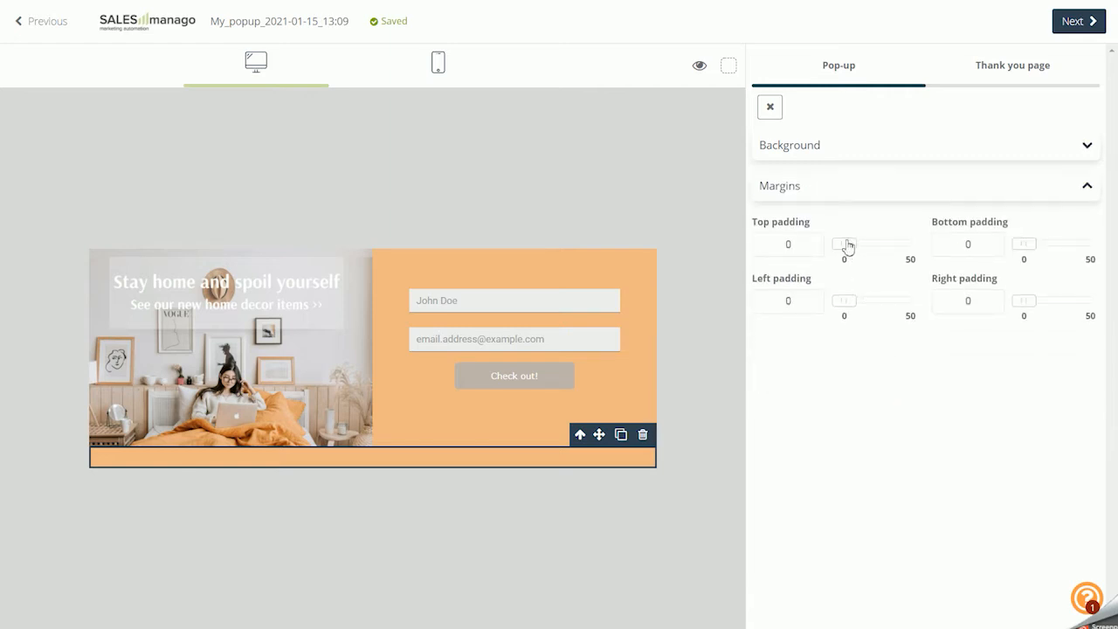
pyautogui.moveTo(847, 246)
pyautogui.mouseDown()
pyautogui.moveTo(878, 250)
pyautogui.moveTo(861, 252)
pyautogui.mouseUp()
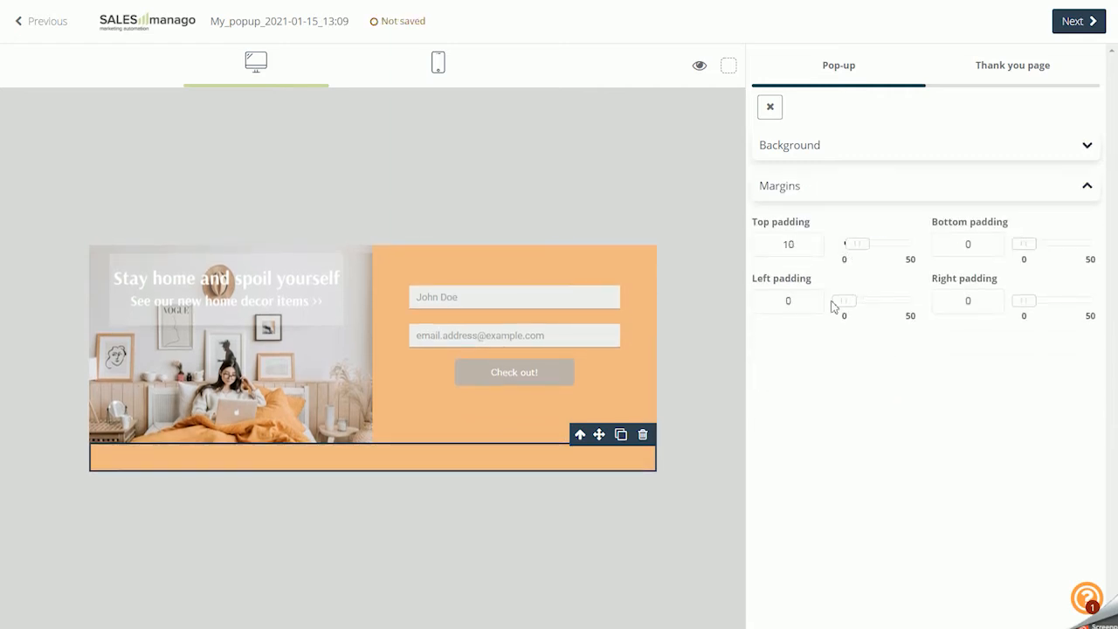
pyautogui.moveTo(844, 300); pyautogui.dragTo(888, 309)
pyautogui.moveTo(1019, 301); pyautogui.dragTo(1046, 312)
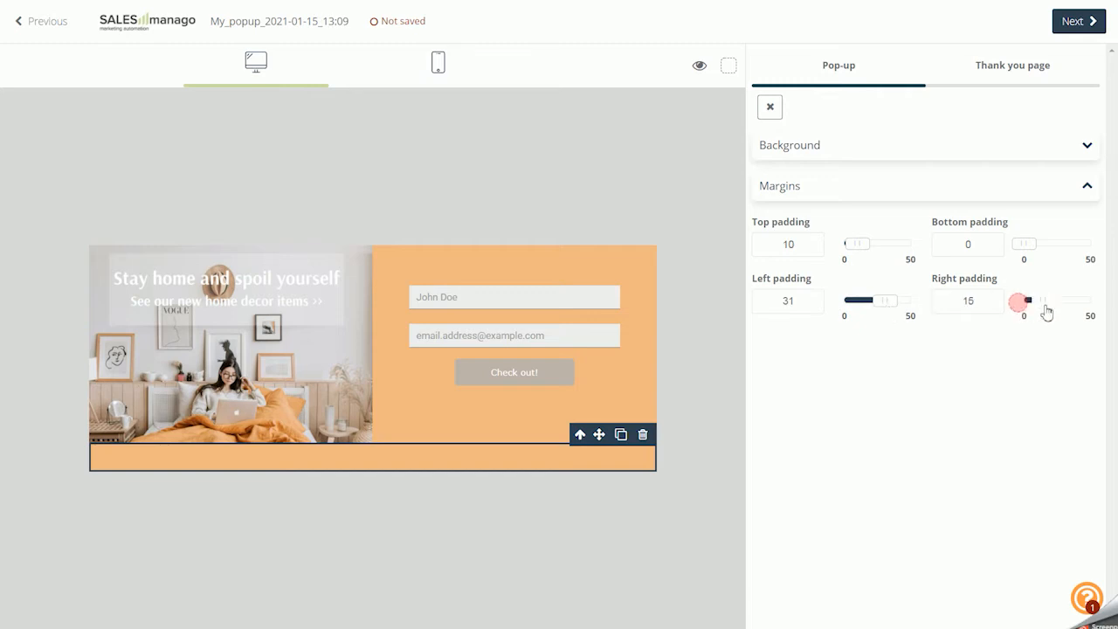
pyautogui.moveTo(1025, 244); pyautogui.dragTo(1057, 249)
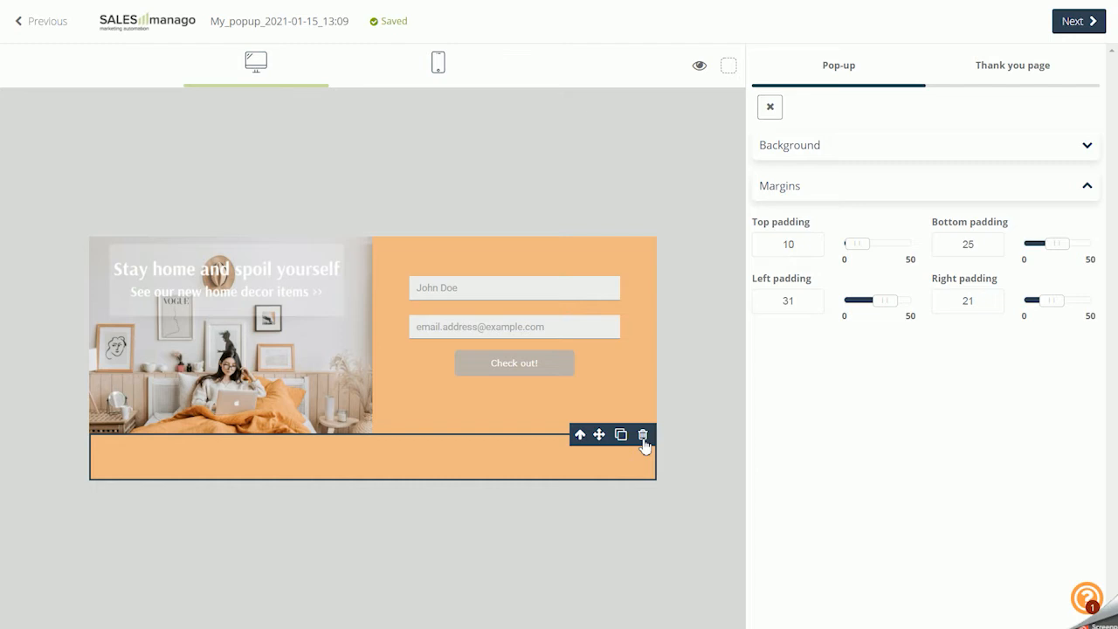
pyautogui.click(643, 439)
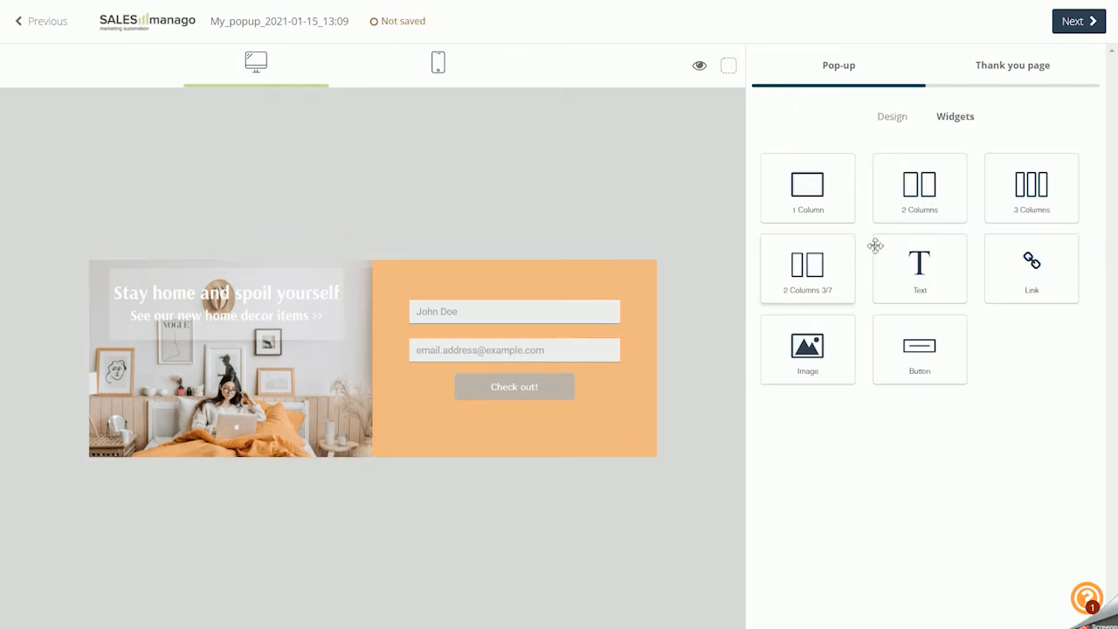
# Add a Text widget beneath the image and form, and make its text bold, italic and underlined
pyautogui.moveTo(917, 271); pyautogui.dragTo(360, 470)
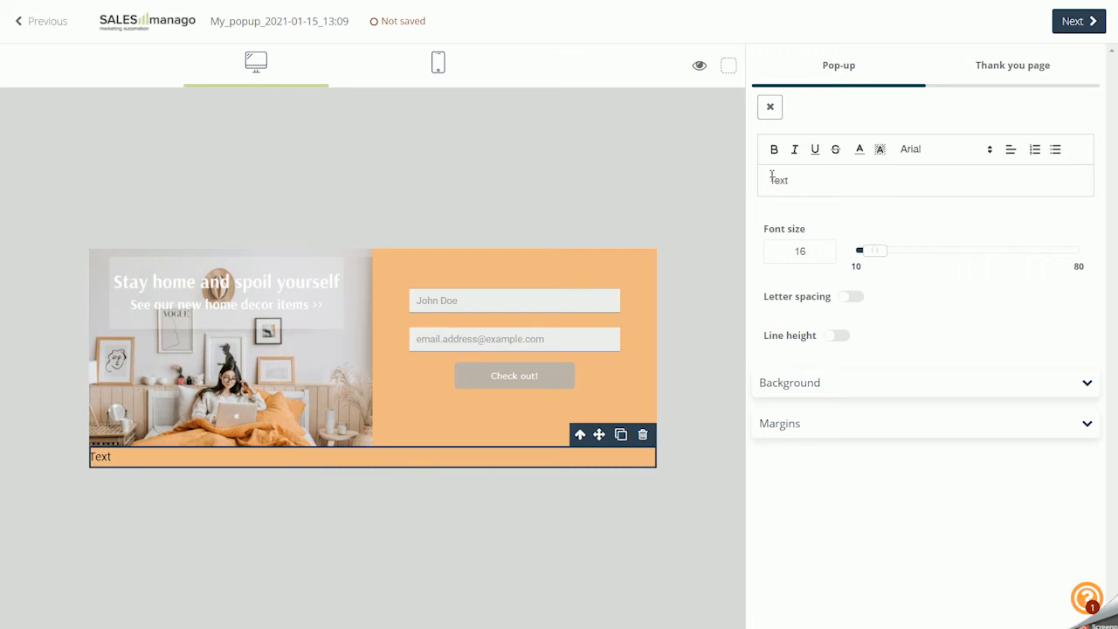
pyautogui.doubleClick(798, 185)
pyautogui.click(774, 150)
pyautogui.click(795, 152)
pyautogui.click(814, 152)
pyautogui.moveTo(874, 260)
pyautogui.mouseDown()
pyautogui.moveTo(908, 262)
pyautogui.moveTo(873, 264)
pyautogui.mouseUp()
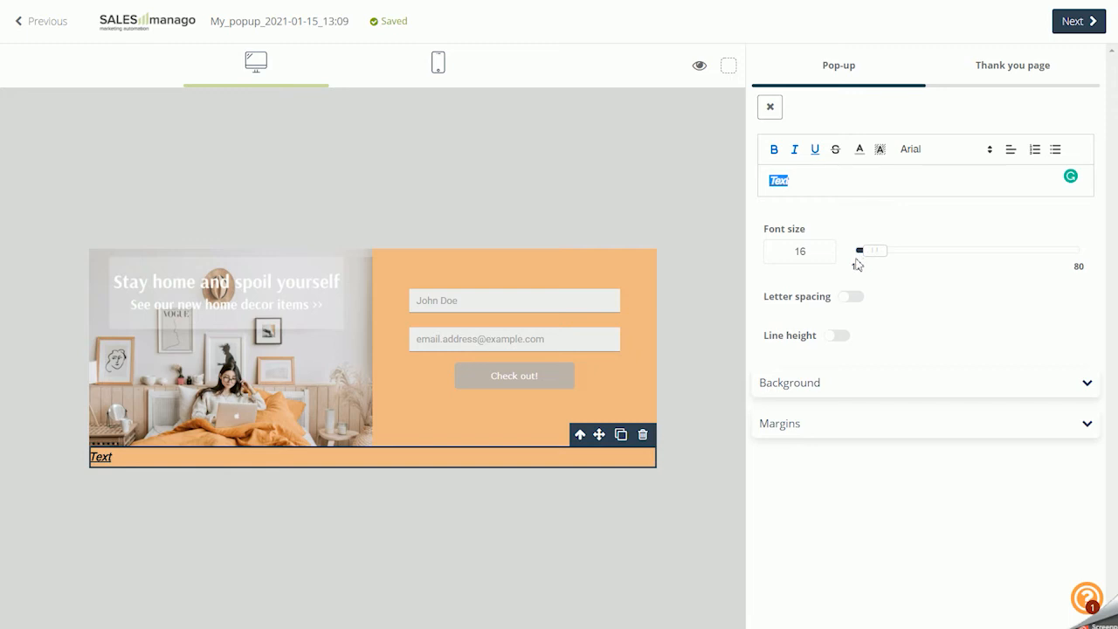
# Try a letter spacing of 26 and a line height of 38 on the text, and delete the Text widget
pyautogui.click(852, 297)
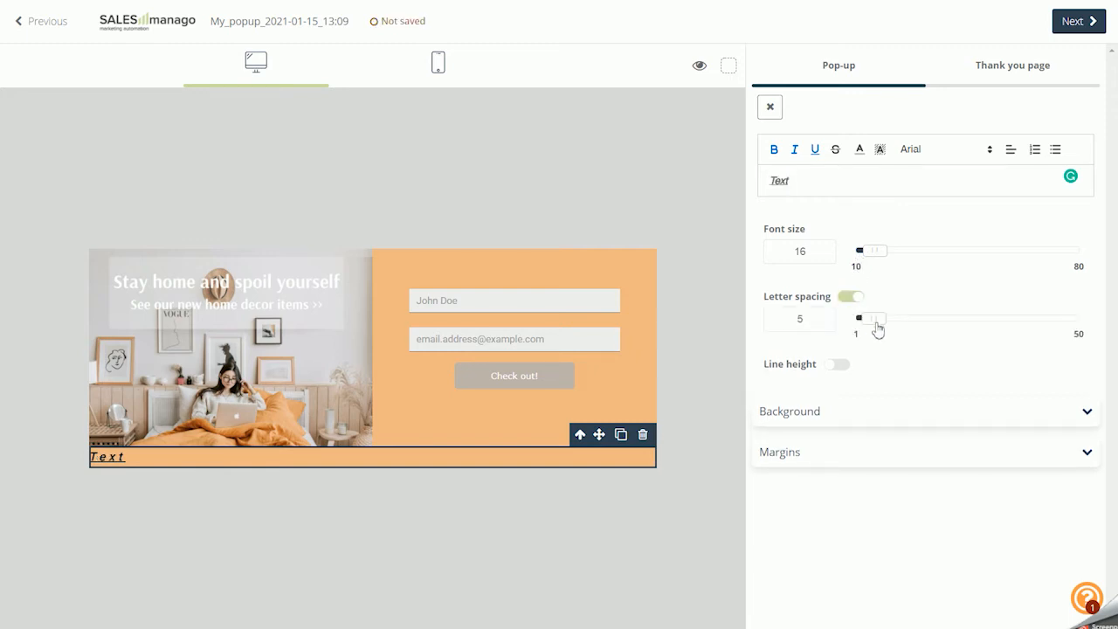
pyautogui.moveTo(877, 323); pyautogui.dragTo(977, 331)
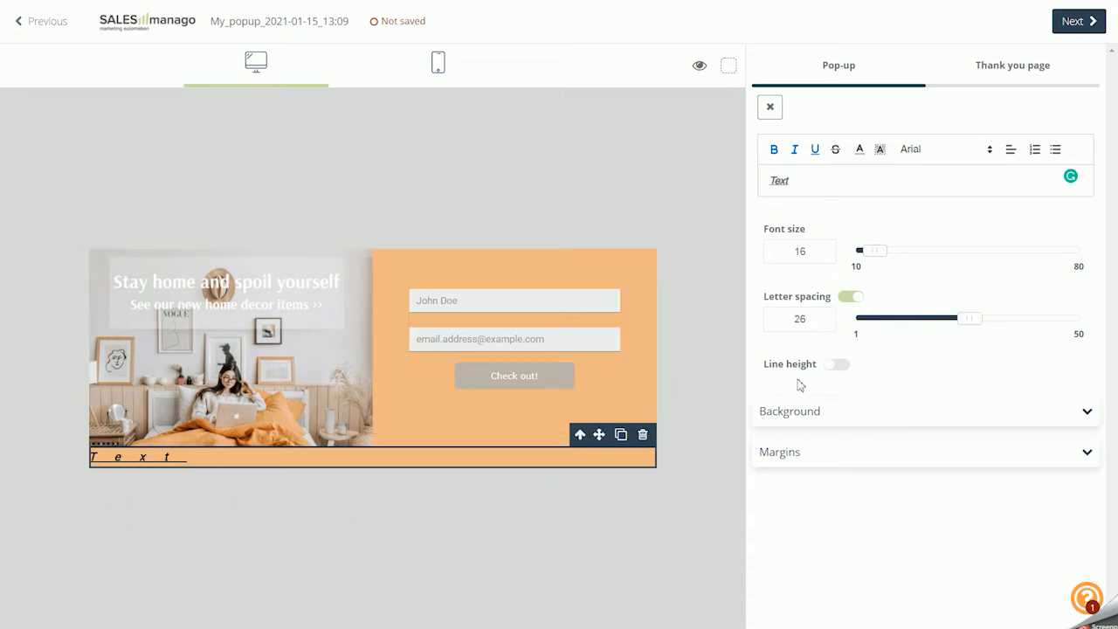
pyautogui.click(829, 366)
pyautogui.click(854, 296)
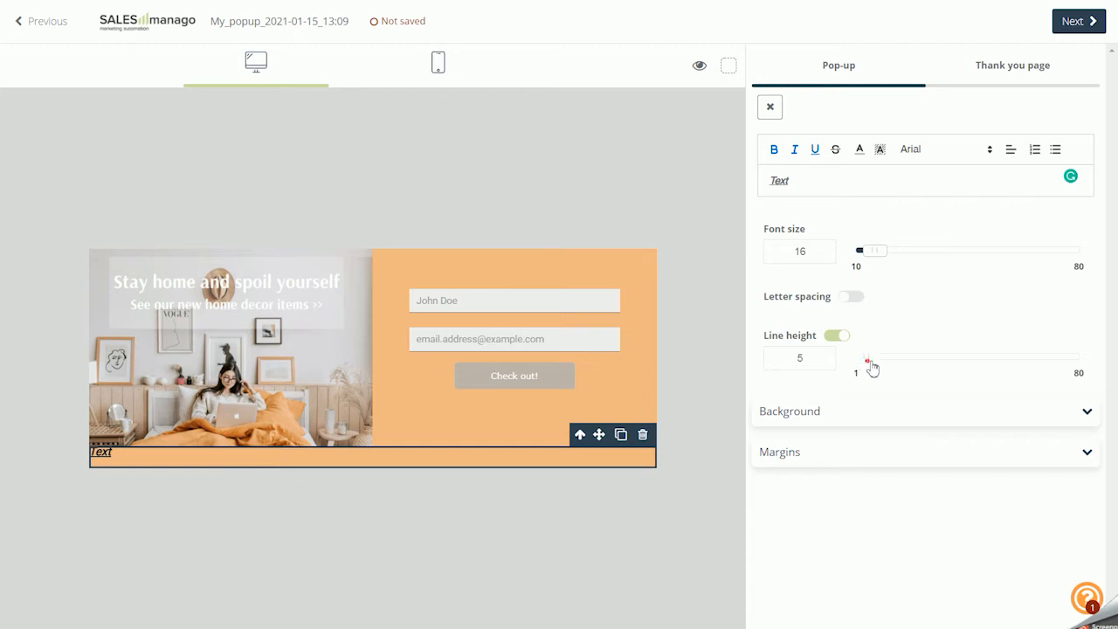
pyautogui.moveTo(871, 367); pyautogui.dragTo(960, 370)
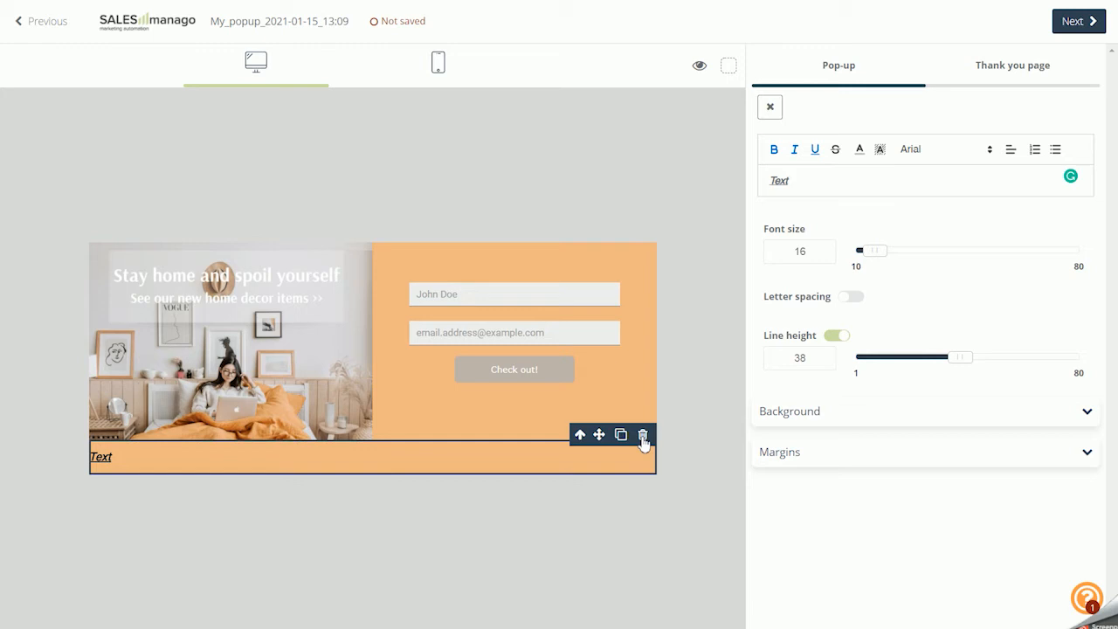
pyautogui.click(642, 435)
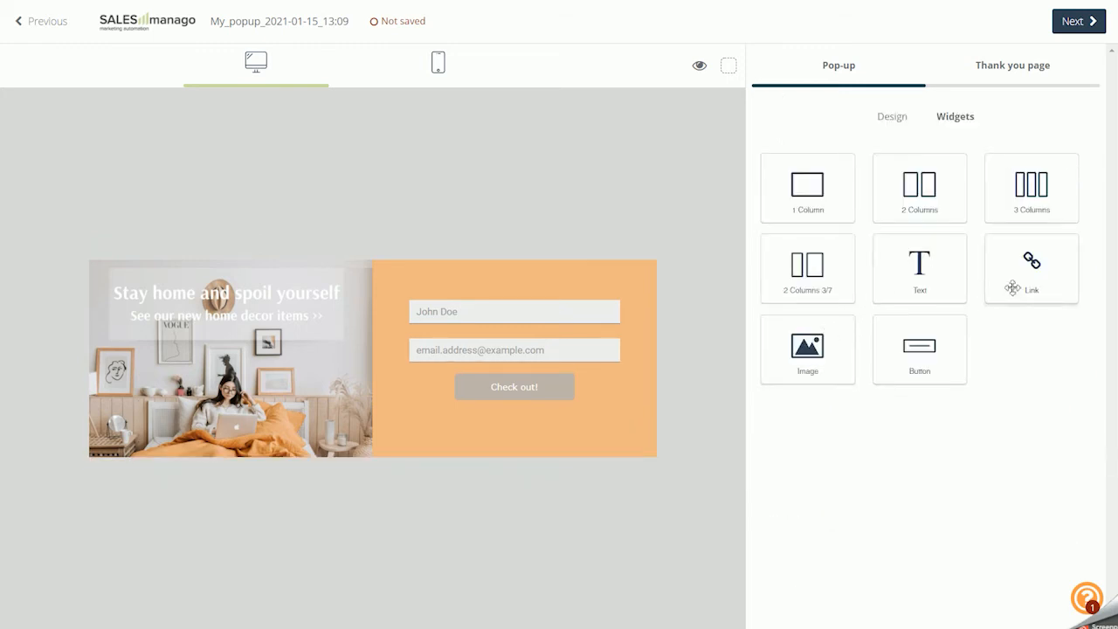
# Try a Link widget and an Image widget beneath the existing content, leaving the link address unchanged and deleting each widget
pyautogui.moveTo(1012, 287); pyautogui.dragTo(337, 463)
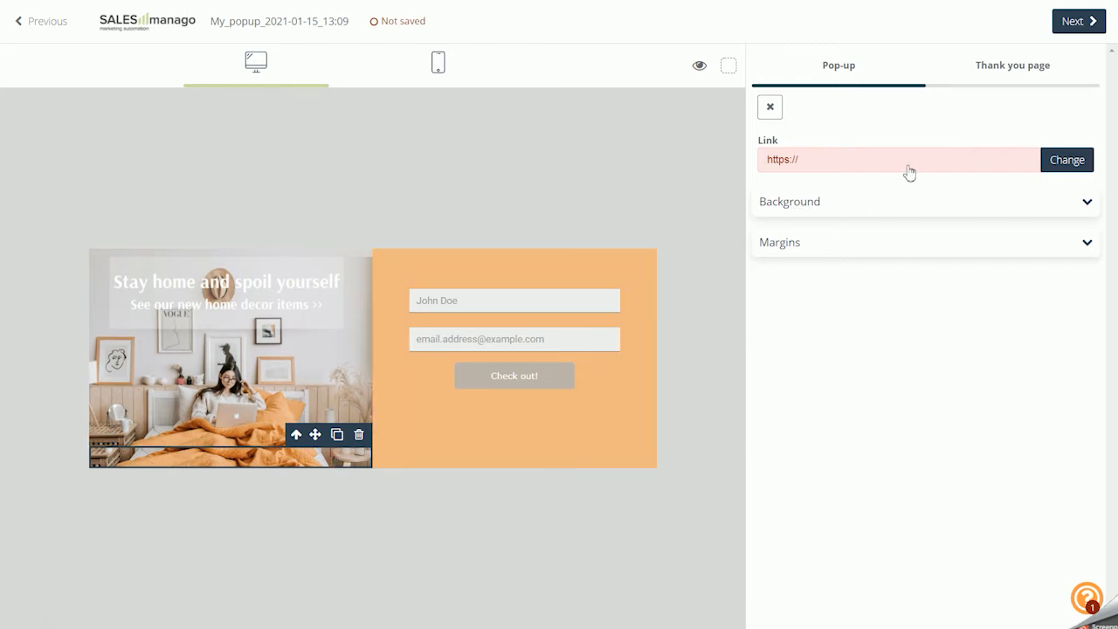
pyautogui.click(1058, 168)
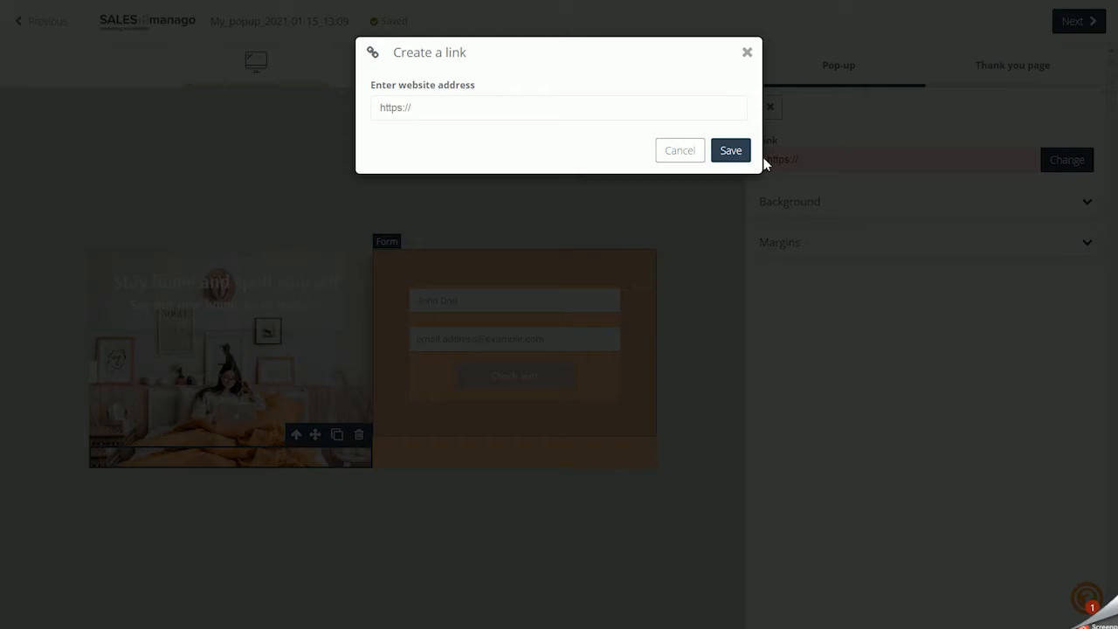
pyautogui.click(685, 154)
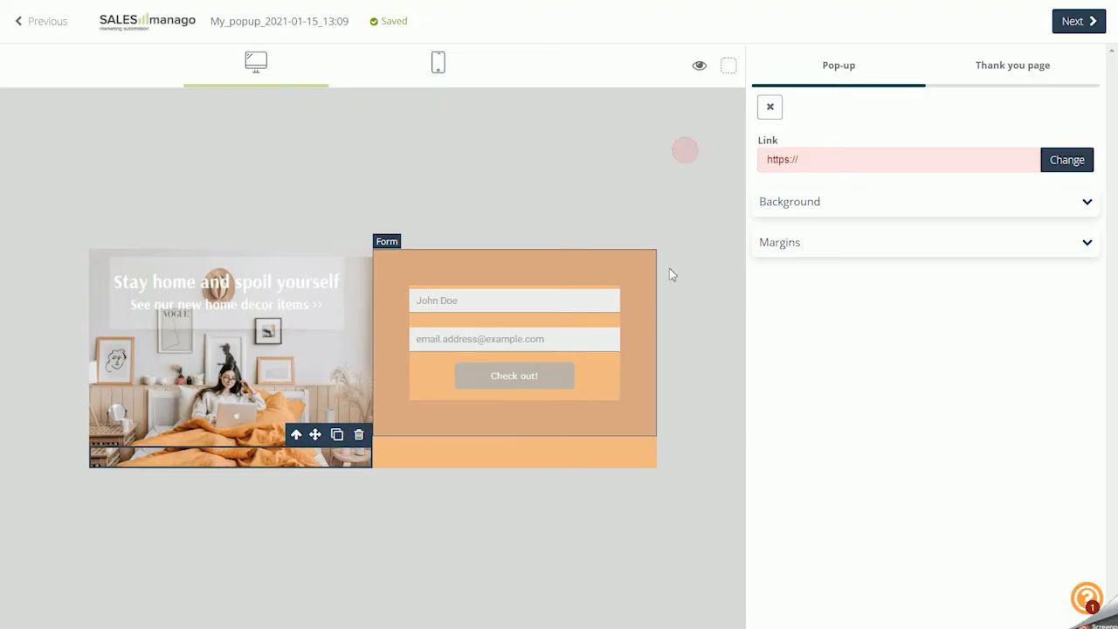
pyautogui.click(359, 436)
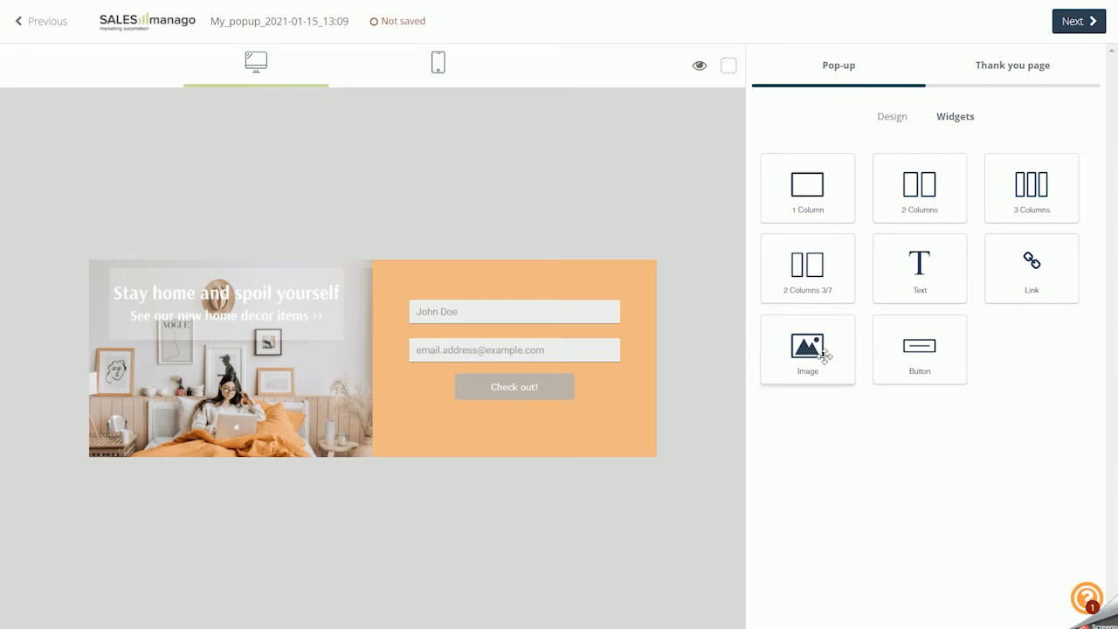
pyautogui.moveTo(816, 349); pyautogui.dragTo(377, 467)
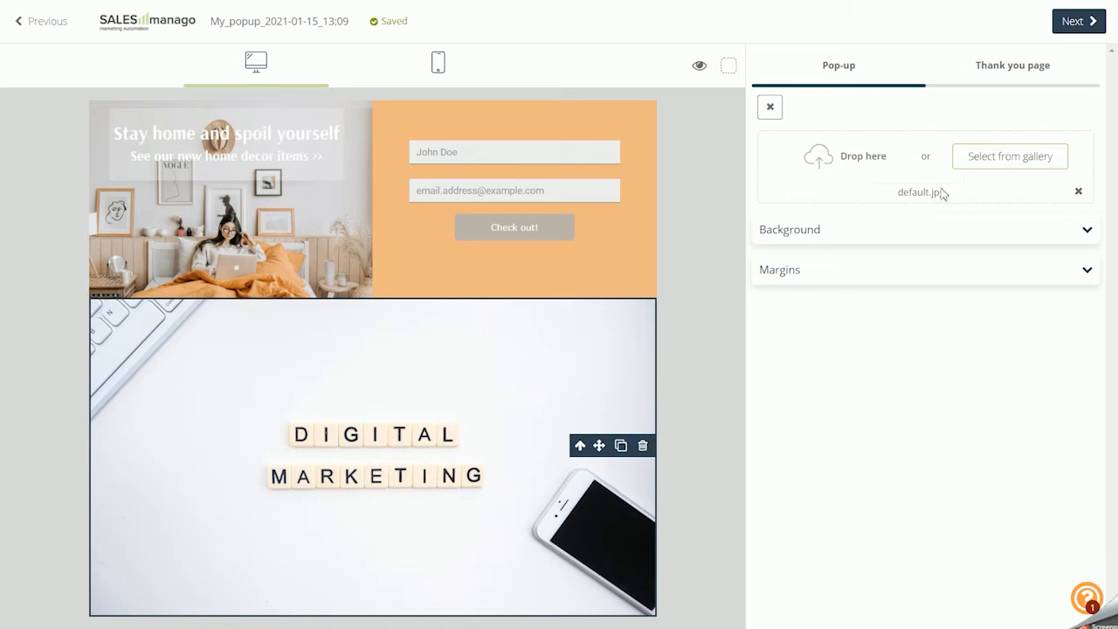
pyautogui.click(643, 447)
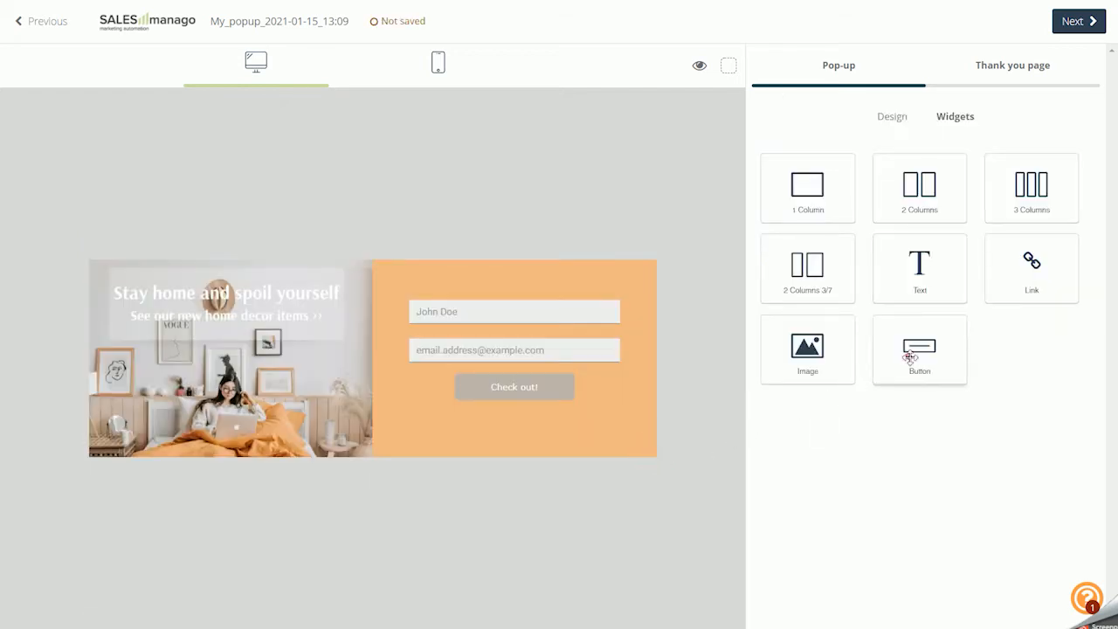
# Add a Button widget beneath the image and check its text and link address settings, leaving both unchanged
pyautogui.moveTo(911, 353); pyautogui.dragTo(335, 463)
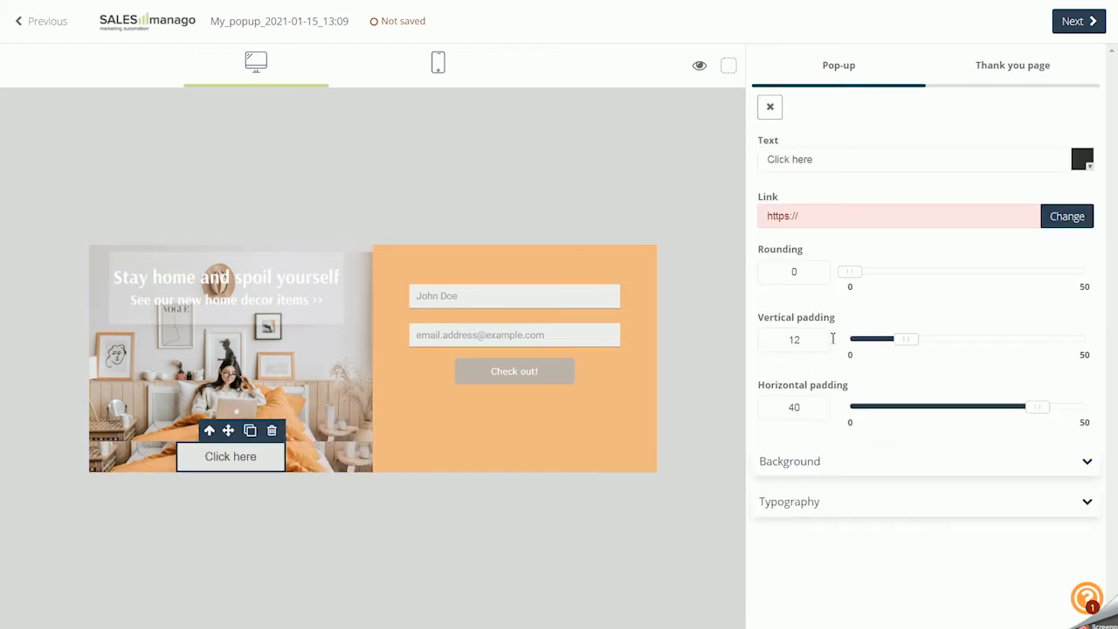
pyautogui.click(843, 164)
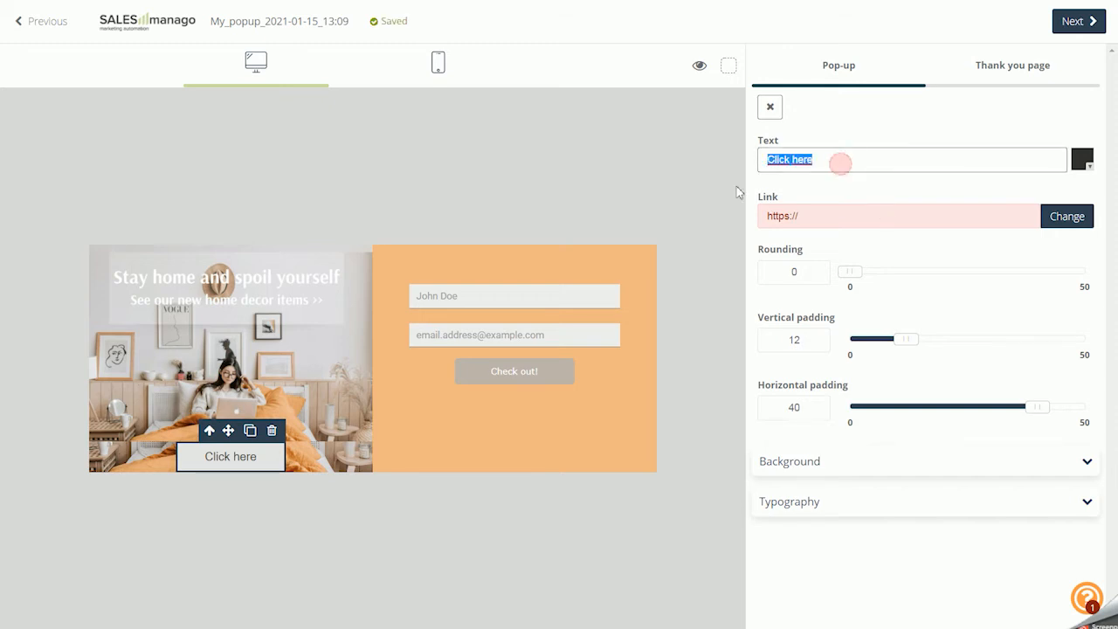
pyautogui.click(826, 190)
pyautogui.click(1054, 219)
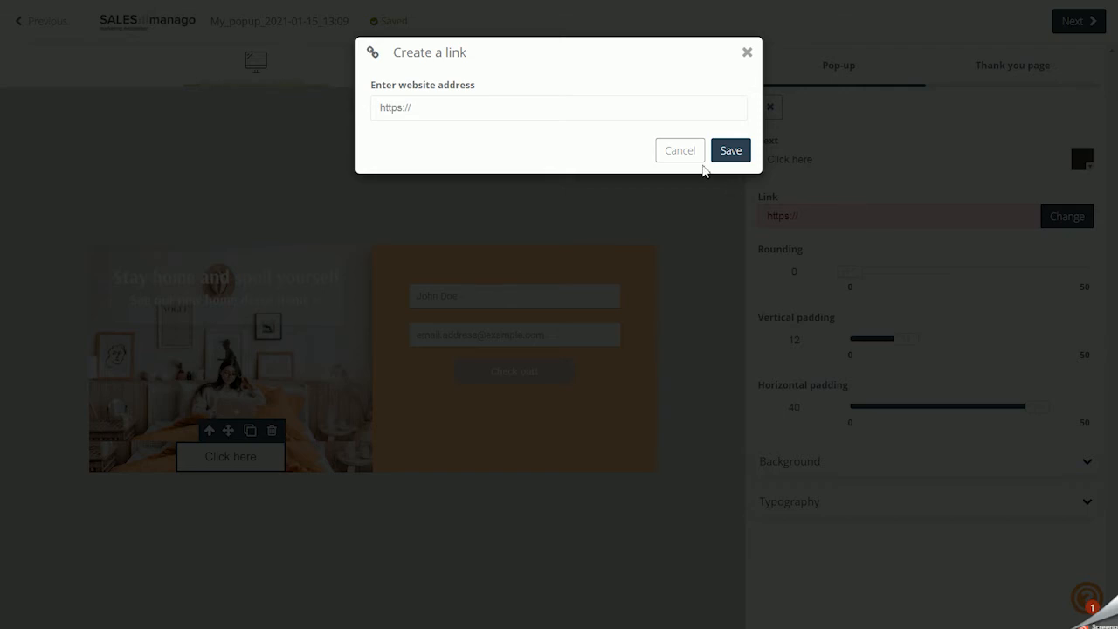
pyautogui.click(685, 153)
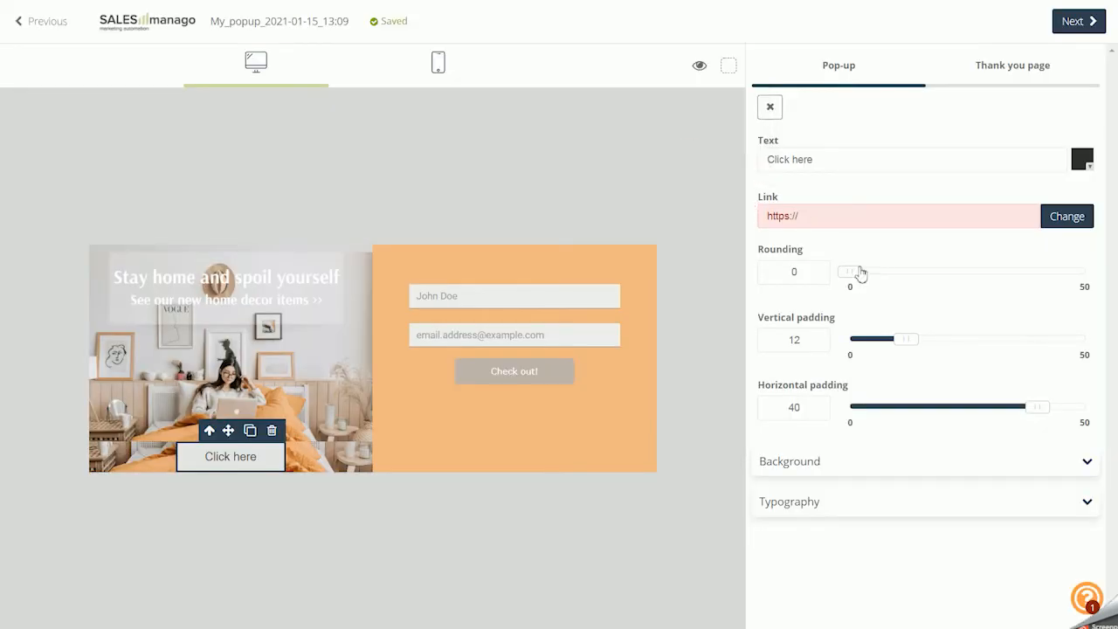
# Set the "Click here" button's rounding to 41, vertical padding to 15 and horizontal padding to 31
pyautogui.moveTo(853, 278); pyautogui.dragTo(1050, 271)
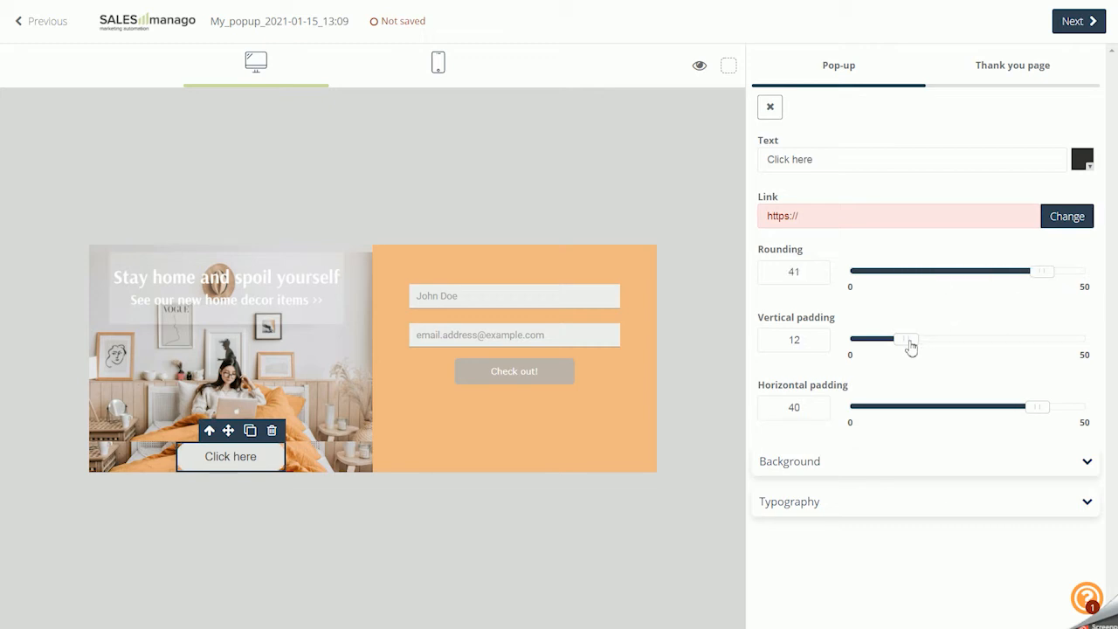
pyautogui.moveTo(911, 347)
pyautogui.mouseDown()
pyautogui.moveTo(956, 347)
pyautogui.moveTo(888, 343)
pyautogui.moveTo(926, 346)
pyautogui.mouseUp()
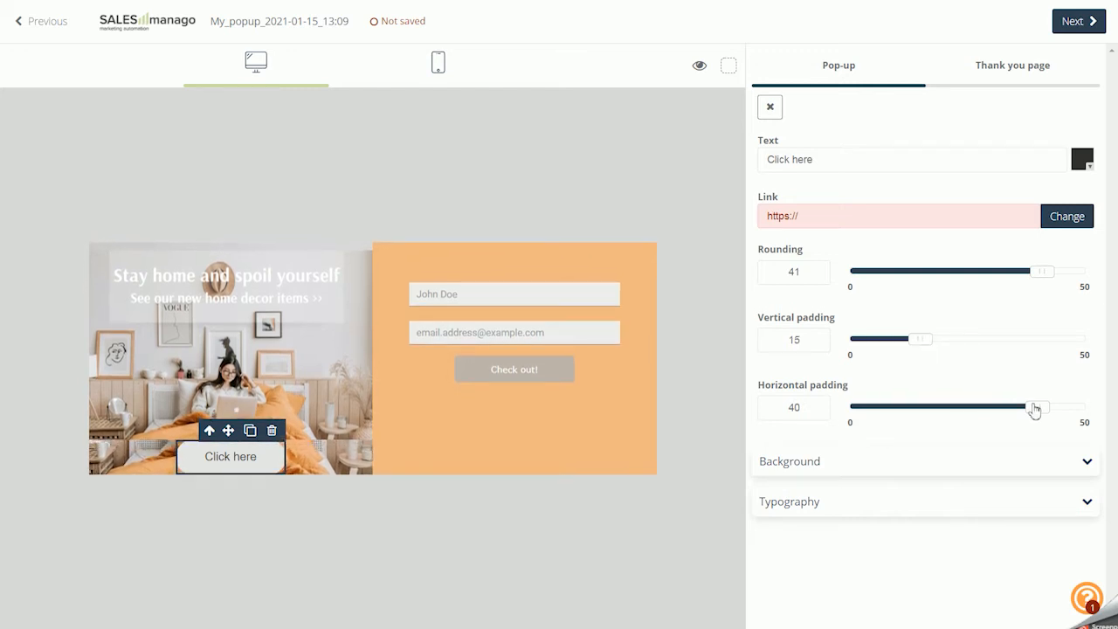
pyautogui.moveTo(1034, 409); pyautogui.dragTo(993, 415)
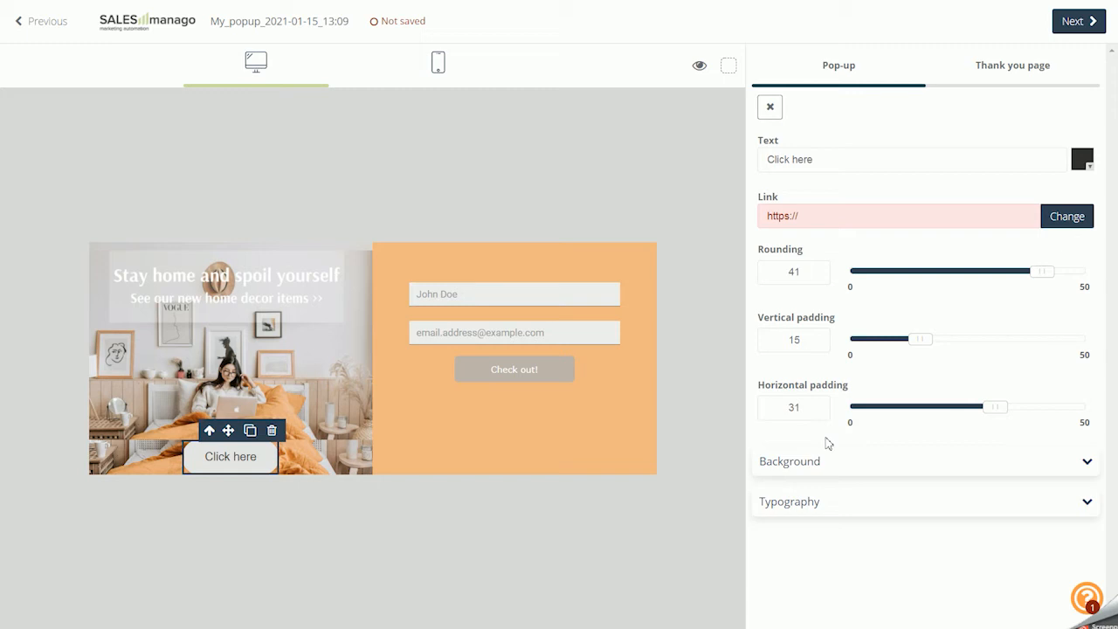
# Set the "Click here" button's font family to Arial and review the font weight options Normal and Bold
pyautogui.click(811, 504)
pyautogui.scroll(-2, 815, 494)
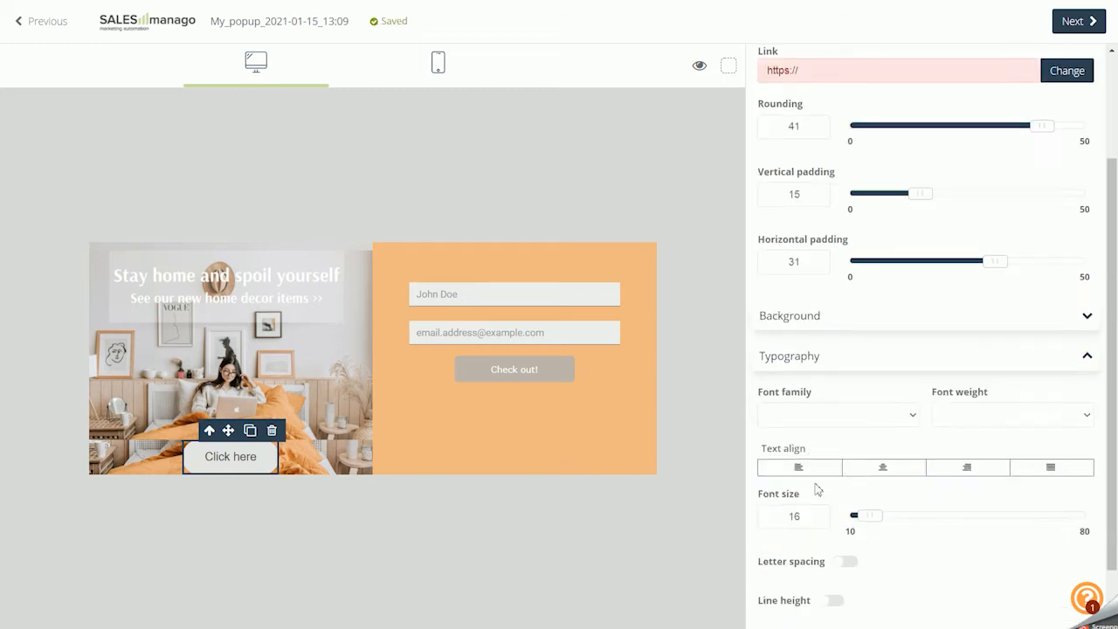
pyautogui.click(838, 416)
pyautogui.click(825, 476)
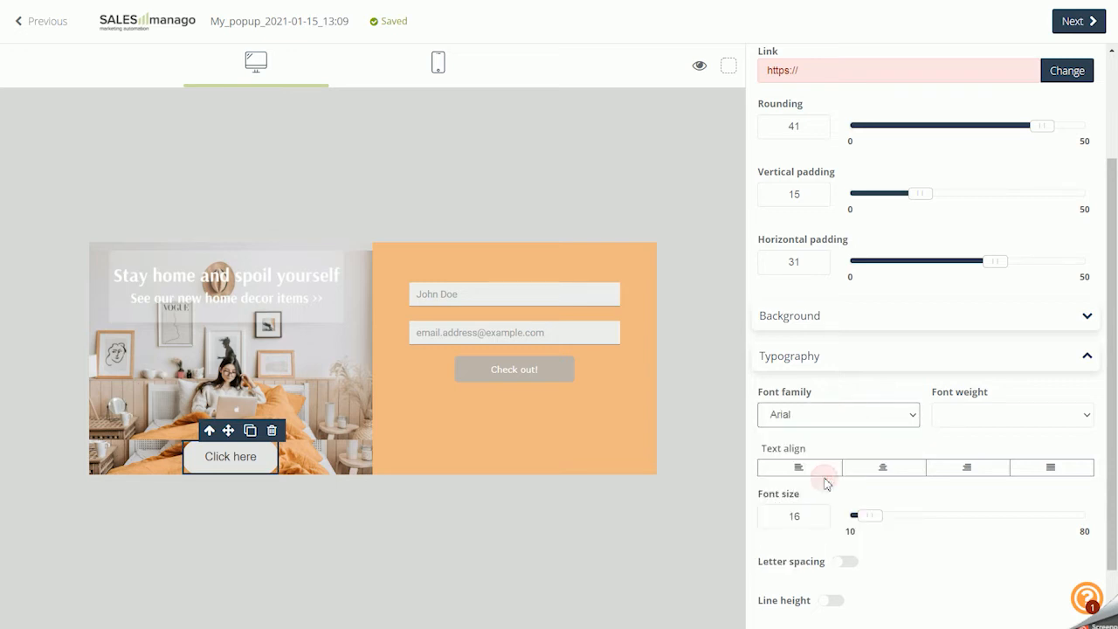
pyautogui.click(971, 423)
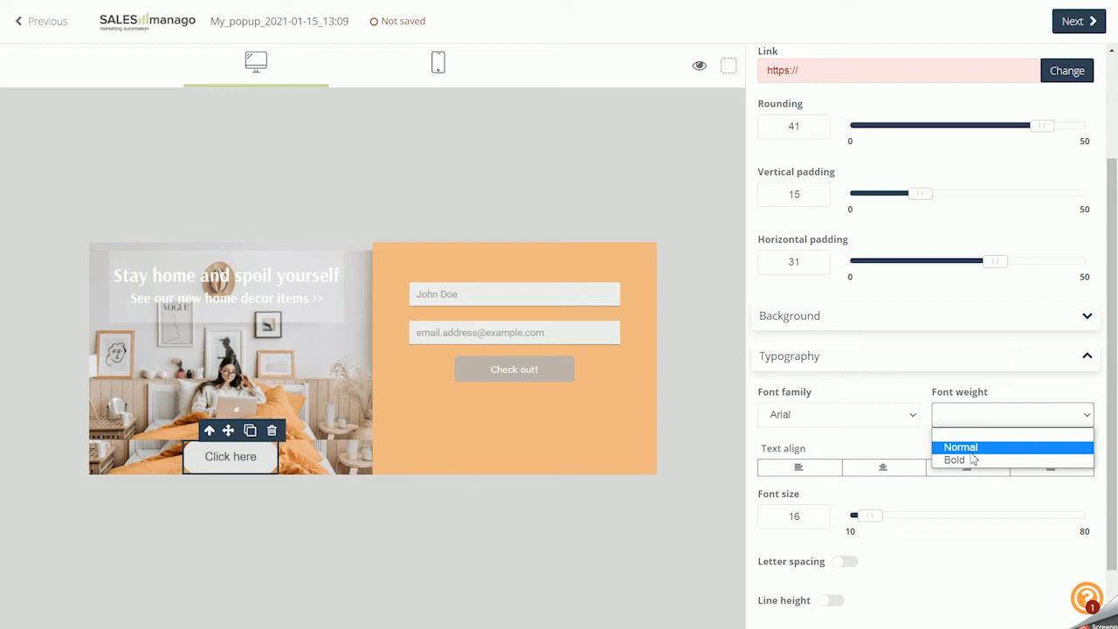
pyautogui.click(965, 459)
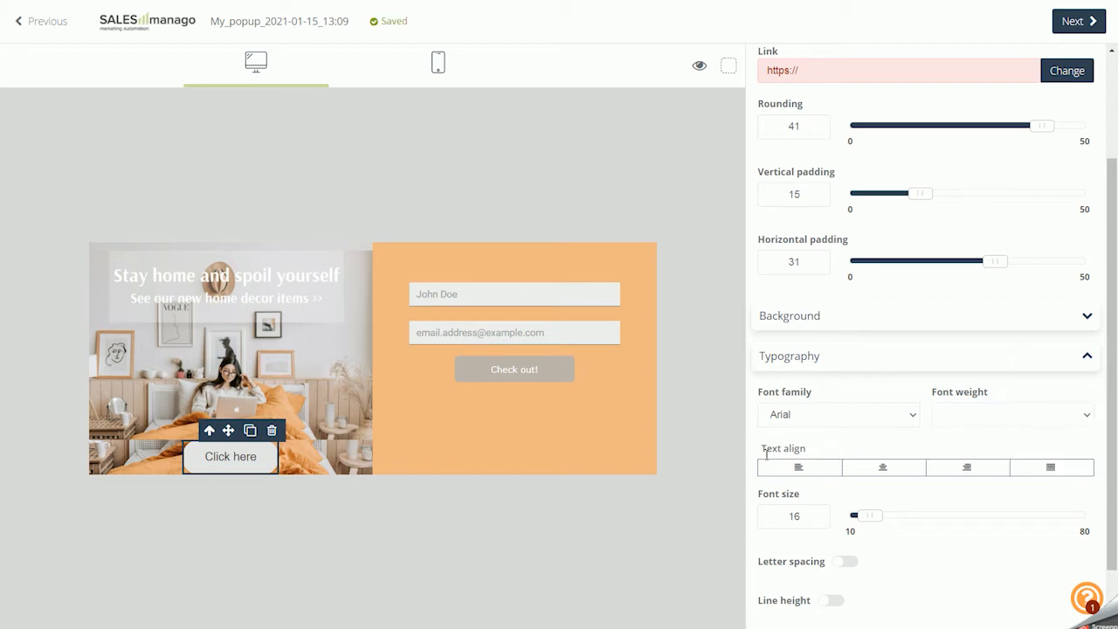
# Try the letter spacing option on the "Click here" button, turning it on and off again
pyautogui.click(876, 517)
pyautogui.moveTo(878, 521)
pyautogui.mouseDown()
pyautogui.moveTo(914, 519)
pyautogui.moveTo(876, 525)
pyautogui.mouseUp()
pyautogui.scroll(-1, 860, 556)
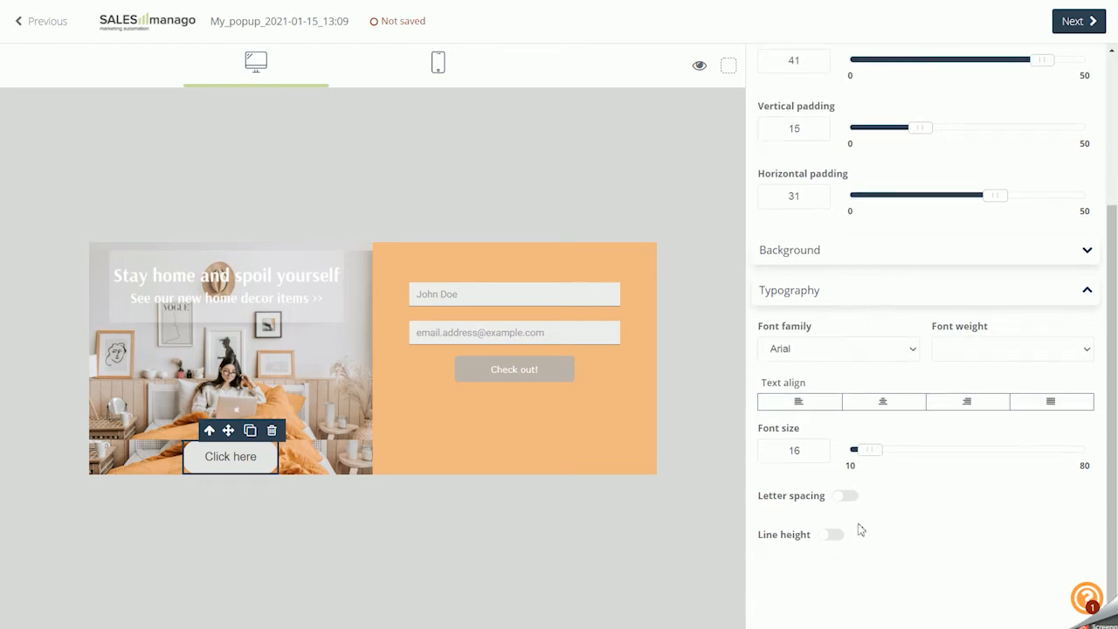
pyautogui.click(845, 496)
pyautogui.moveTo(861, 518); pyautogui.dragTo(848, 568)
pyautogui.click(844, 497)
# Enable a line height of 24 for the "Click here" button and delete the button widget
pyautogui.click(834, 536)
pyautogui.moveTo(860, 559); pyautogui.dragTo(917, 561)
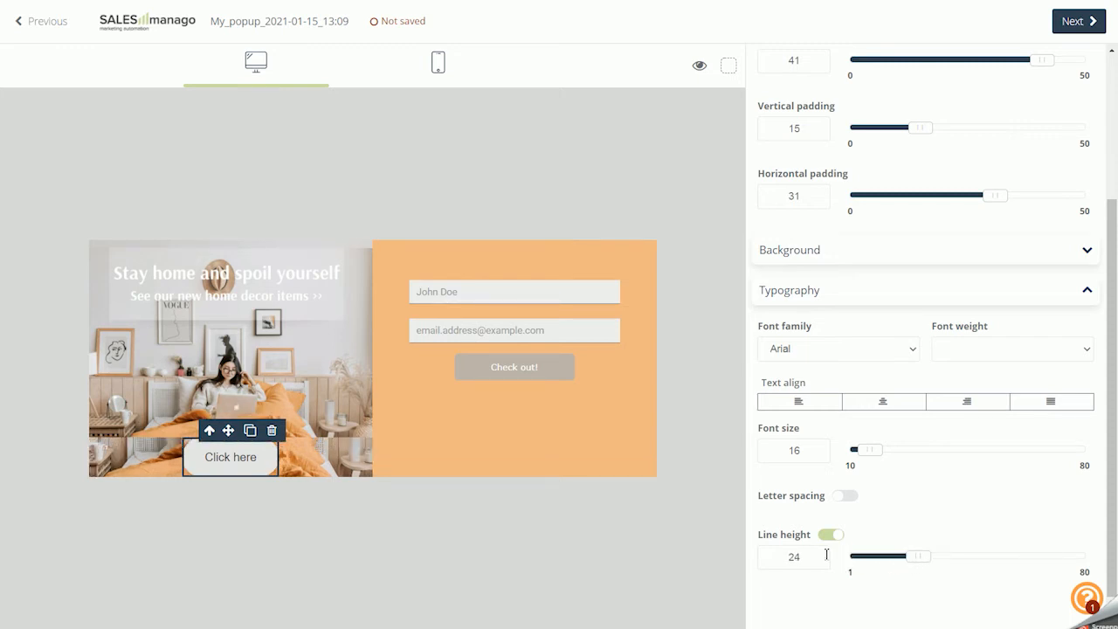
pyautogui.click(272, 432)
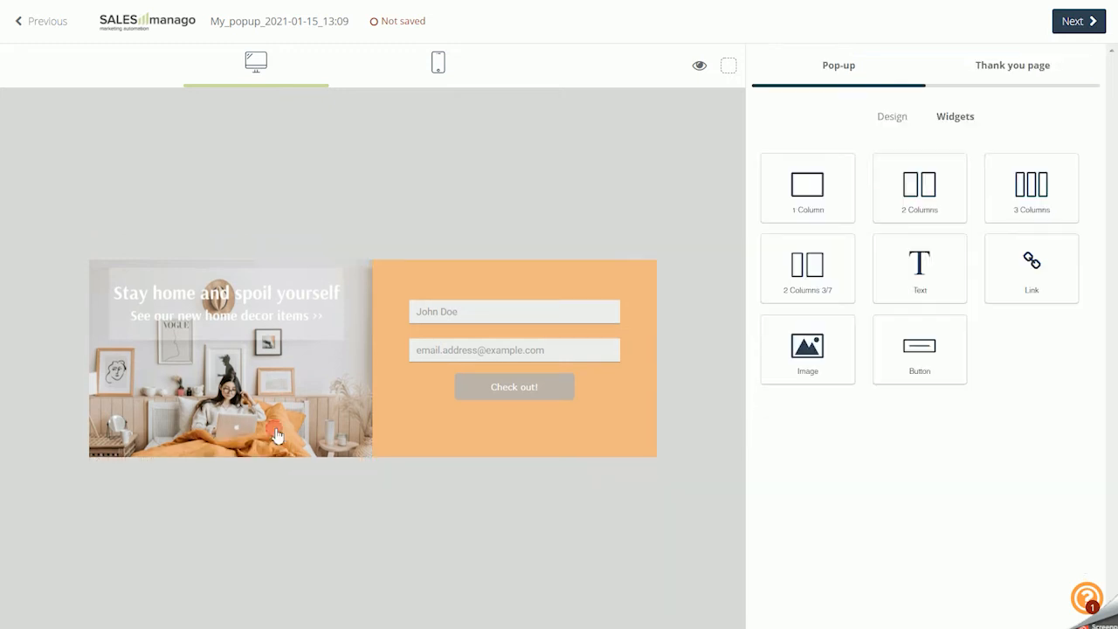
# Try Full field borders on the form, toggling the headers and field hints, and return the type to Only line
pyautogui.click(476, 274)
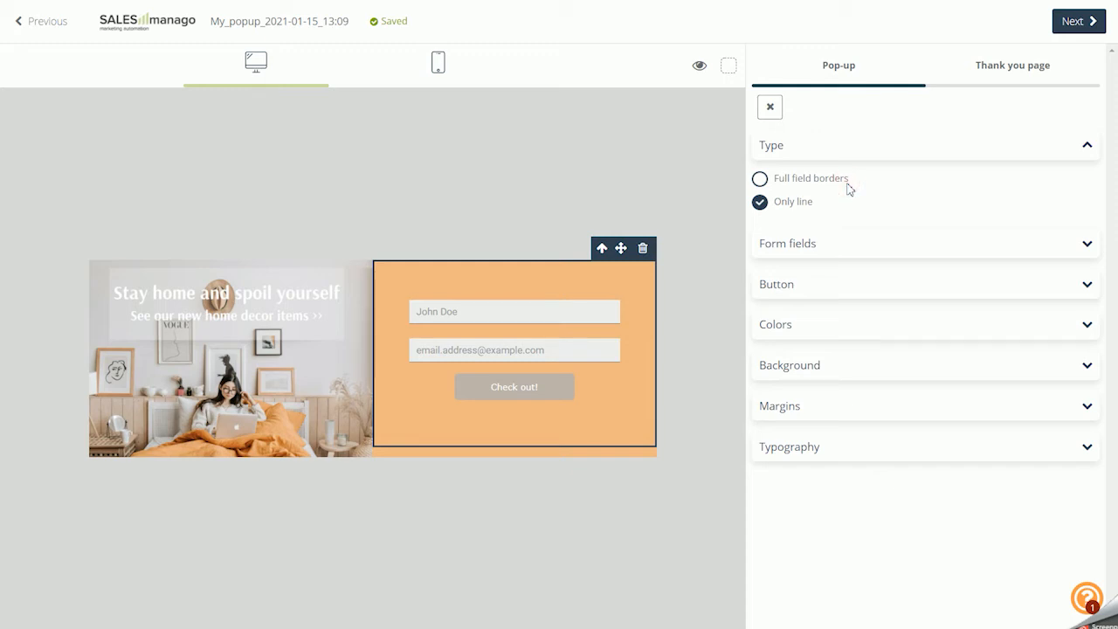
pyautogui.click(811, 178)
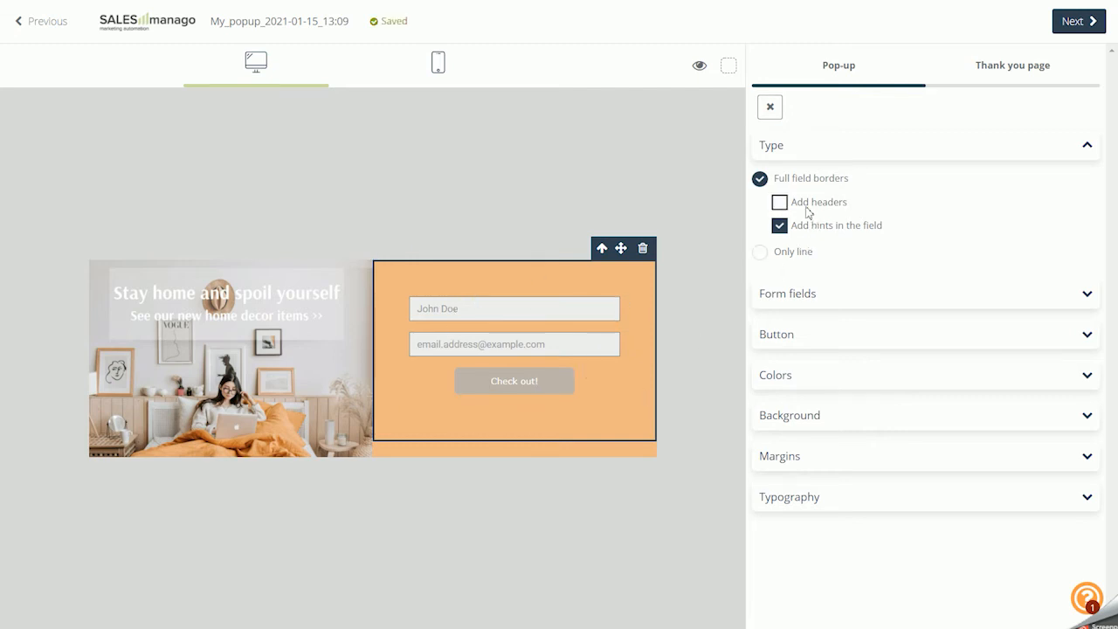
pyautogui.click(791, 205)
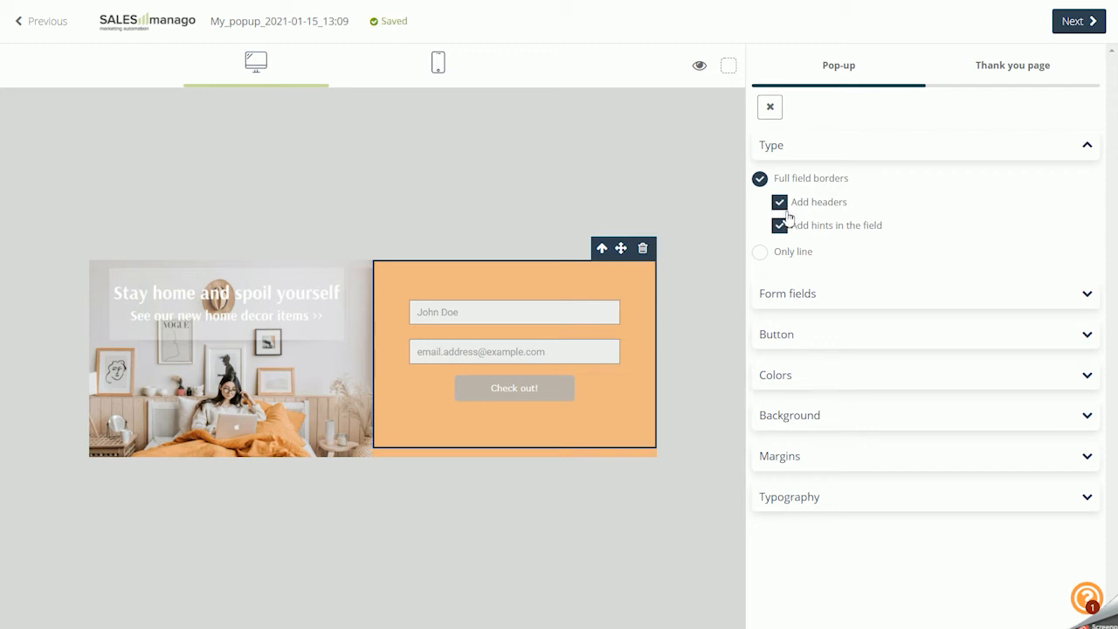
pyautogui.click(789, 216)
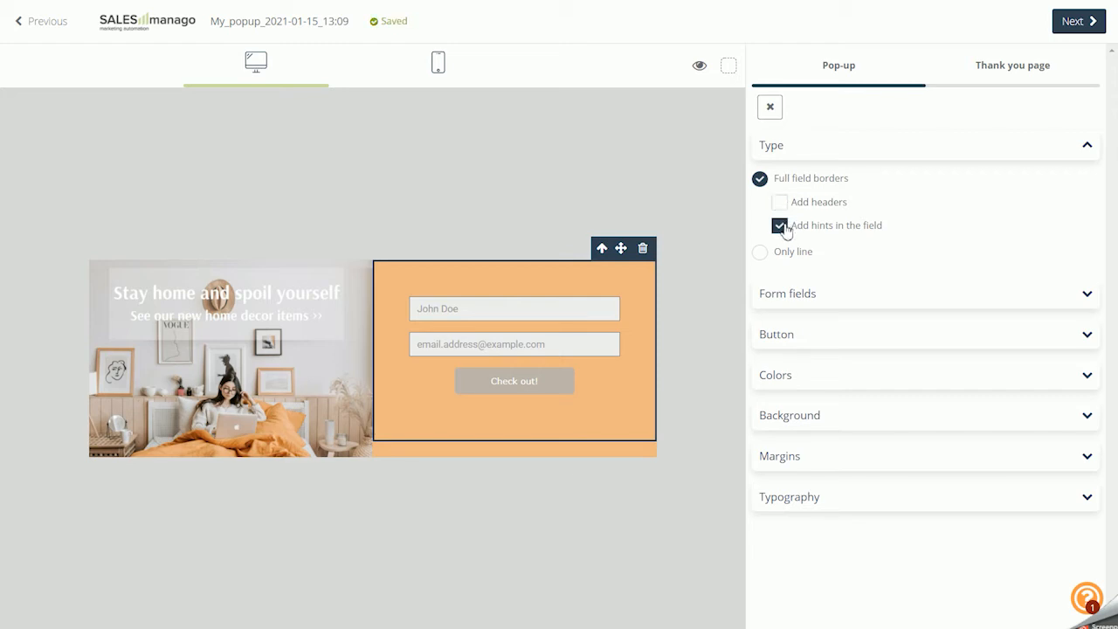
pyautogui.click(780, 226)
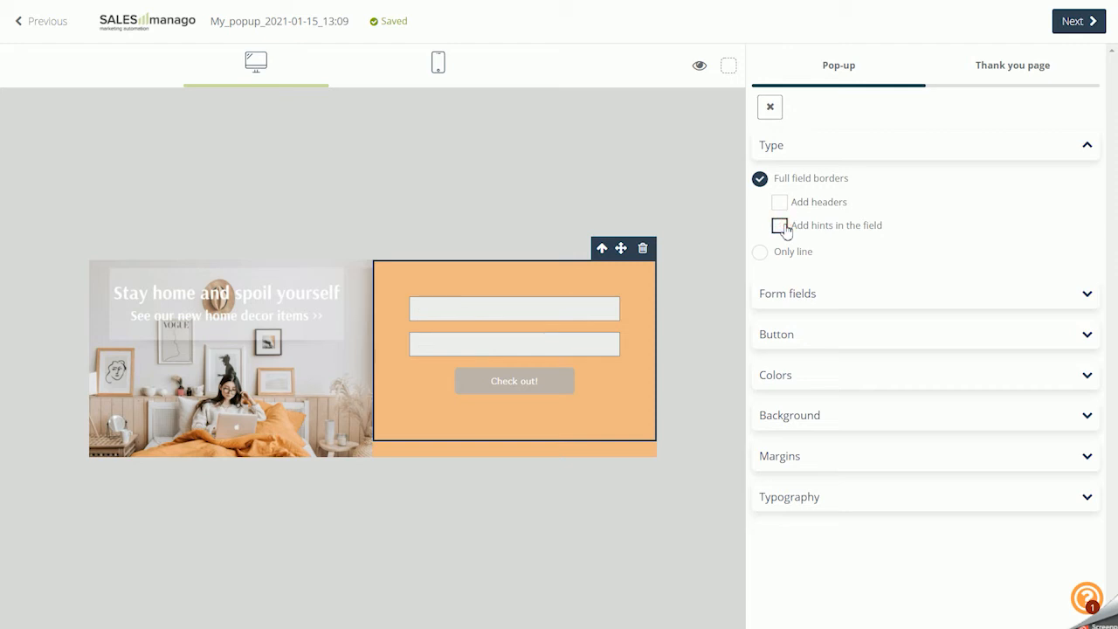
pyautogui.click(782, 228)
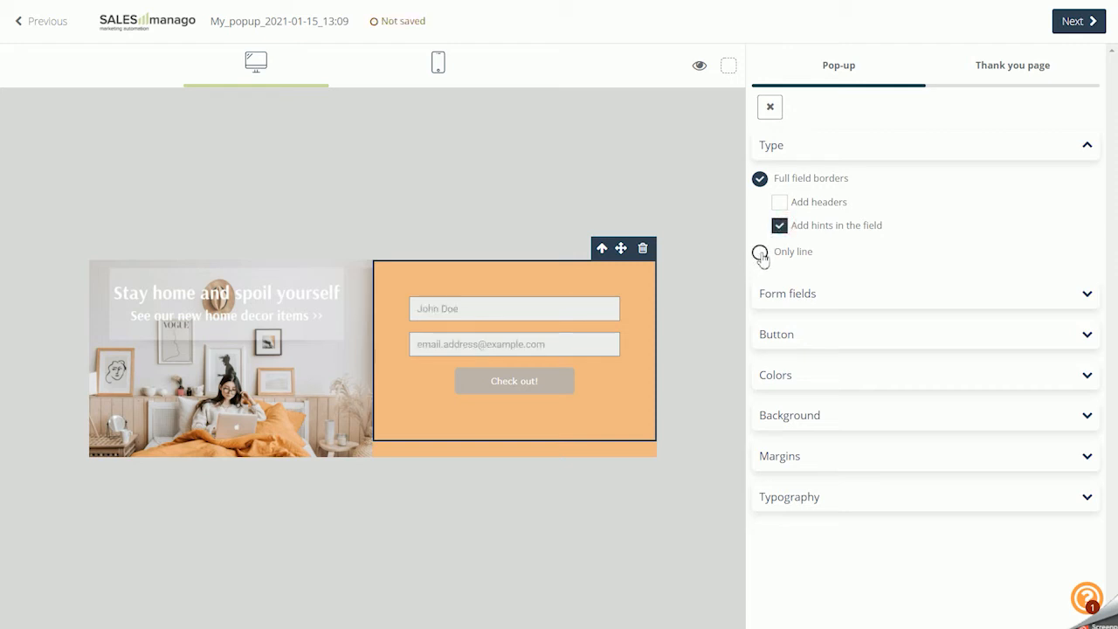
pyautogui.click(760, 254)
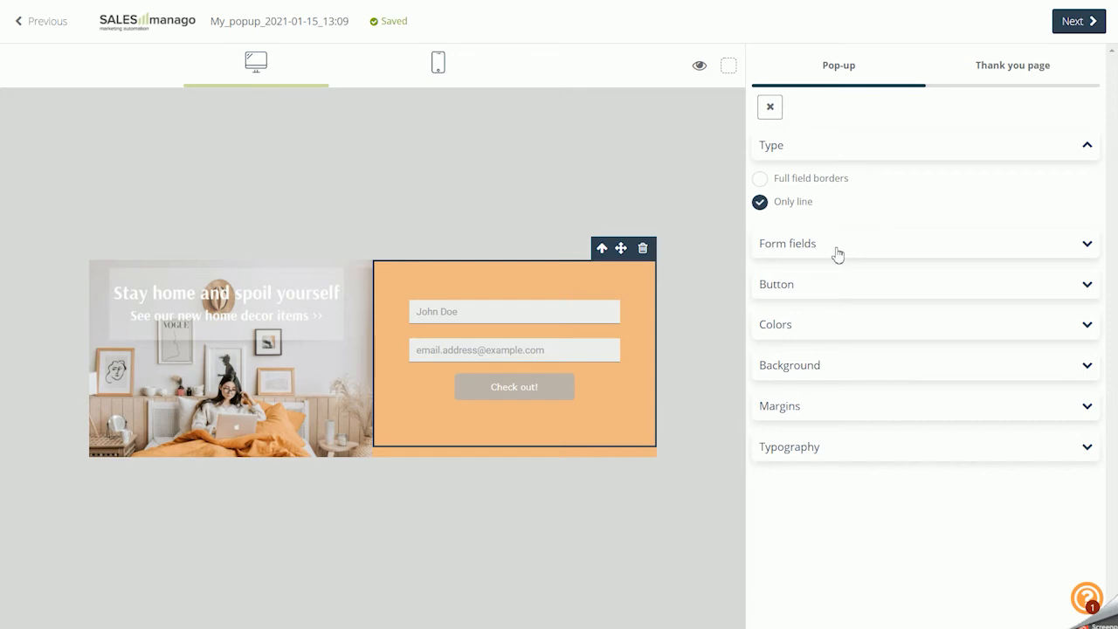
# Review the input field types that can be added to the form, discarding the new Phone number field
pyautogui.click(837, 252)
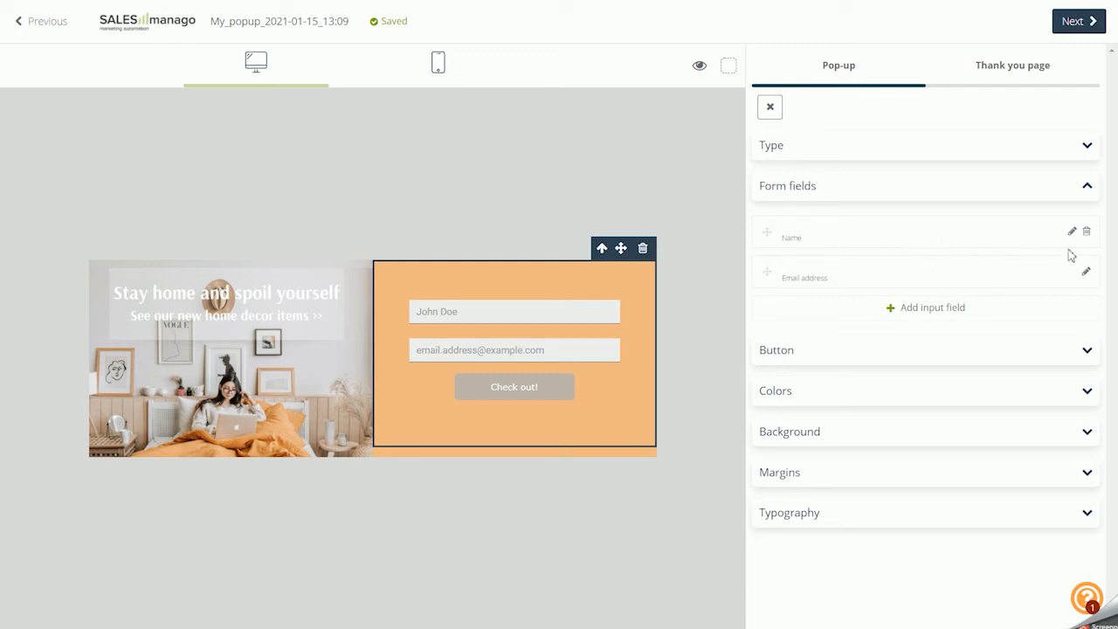
pyautogui.click(938, 313)
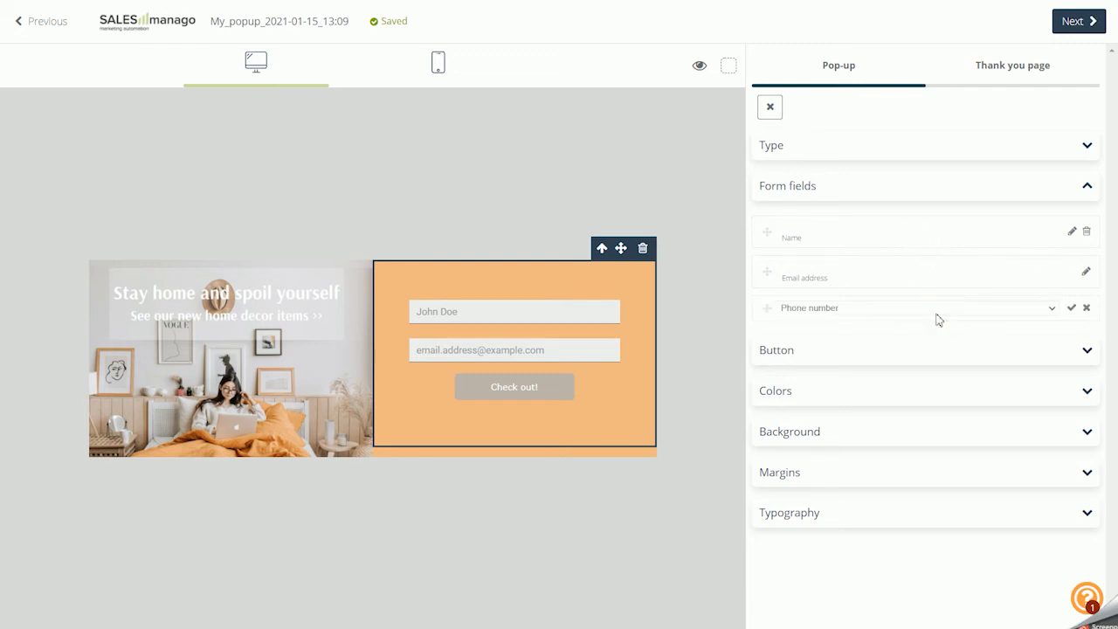
pyautogui.click(937, 309)
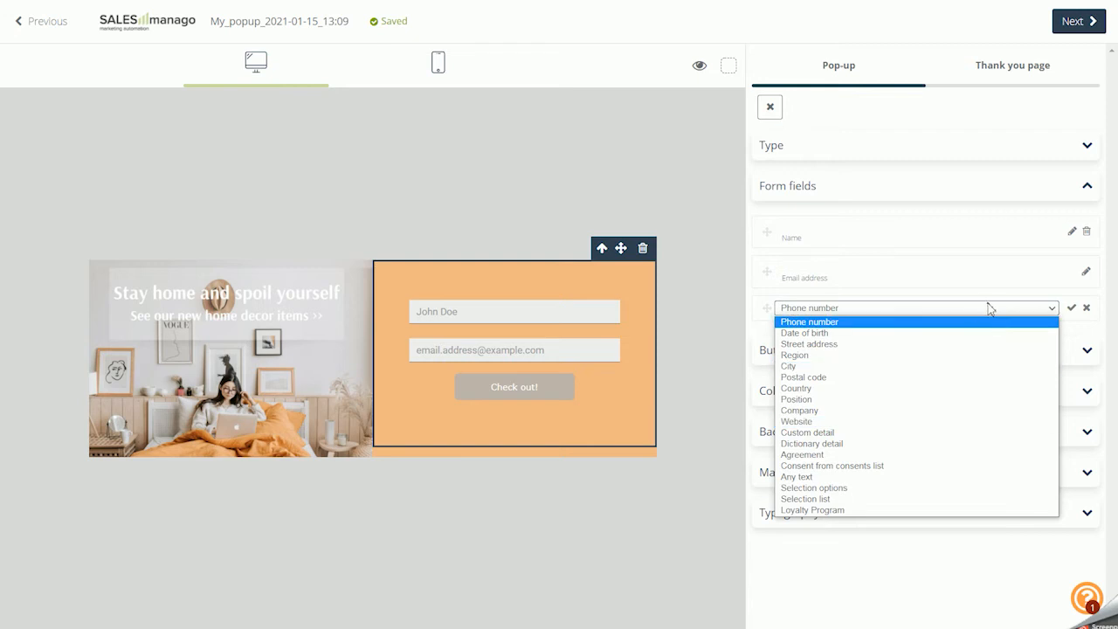
pyautogui.click(988, 306)
pyautogui.click(1086, 308)
# Review the form's button and color settings and leave the form settings
pyautogui.click(836, 358)
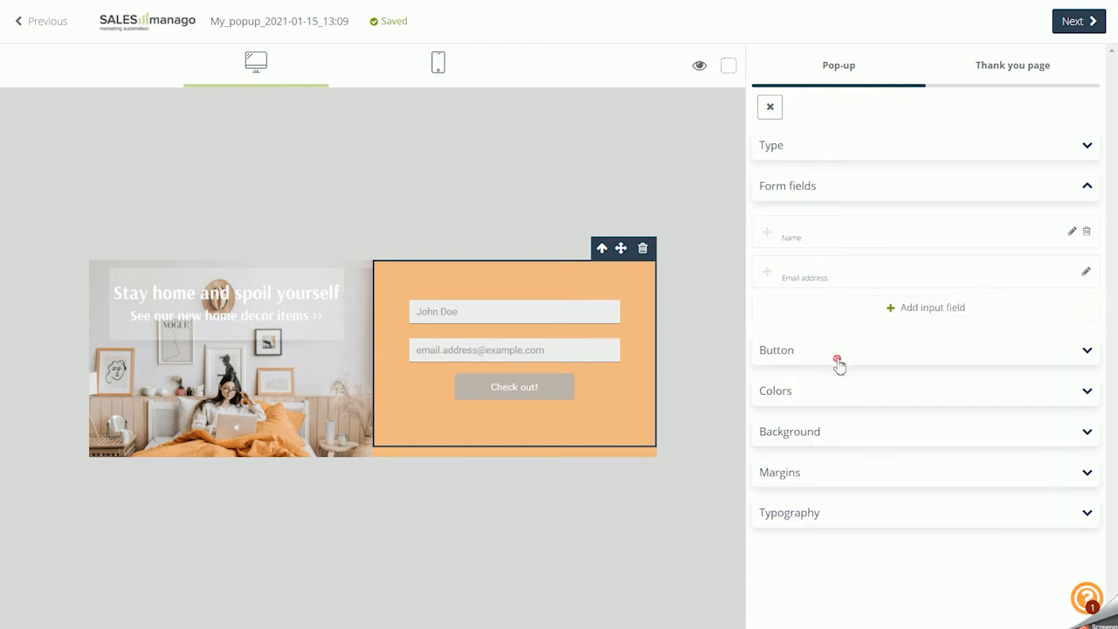
pyautogui.scroll(-2, 865, 319)
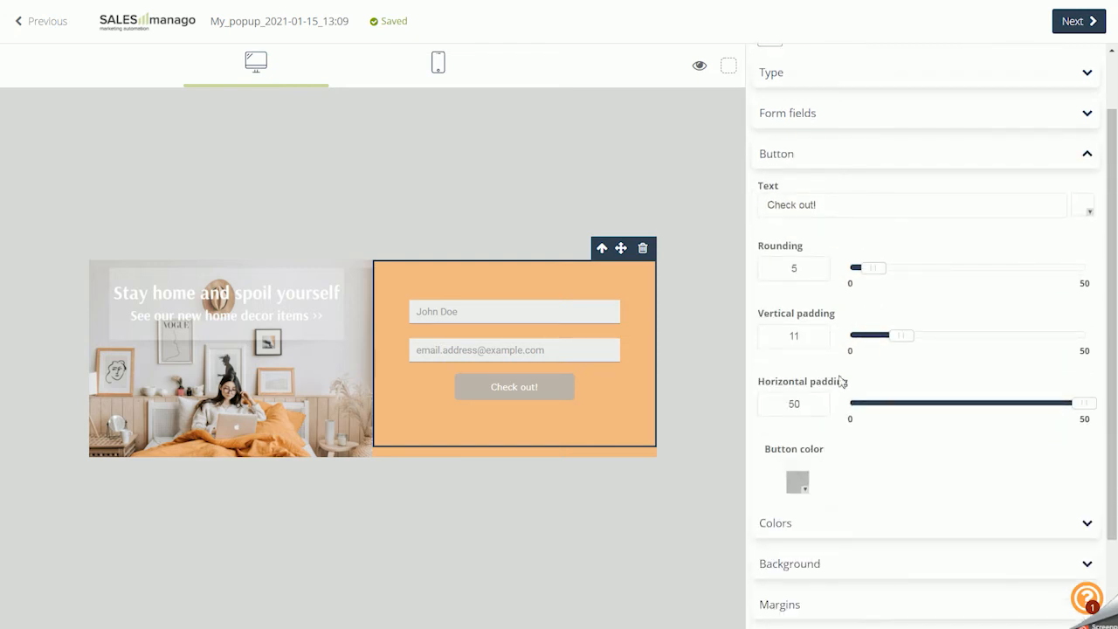
pyautogui.click(807, 531)
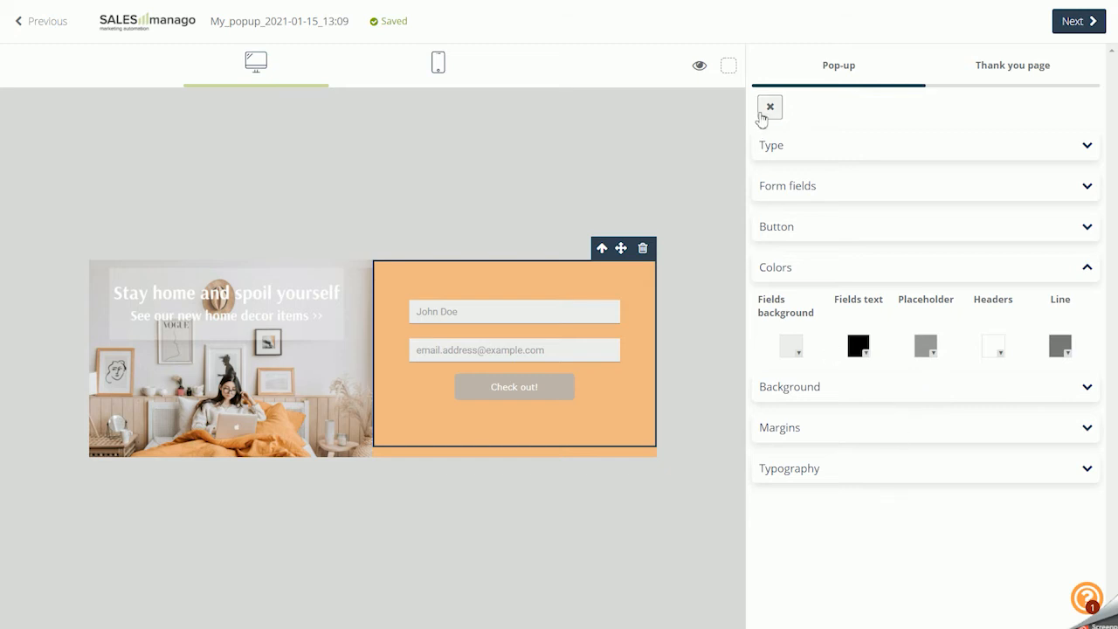
pyautogui.click(770, 107)
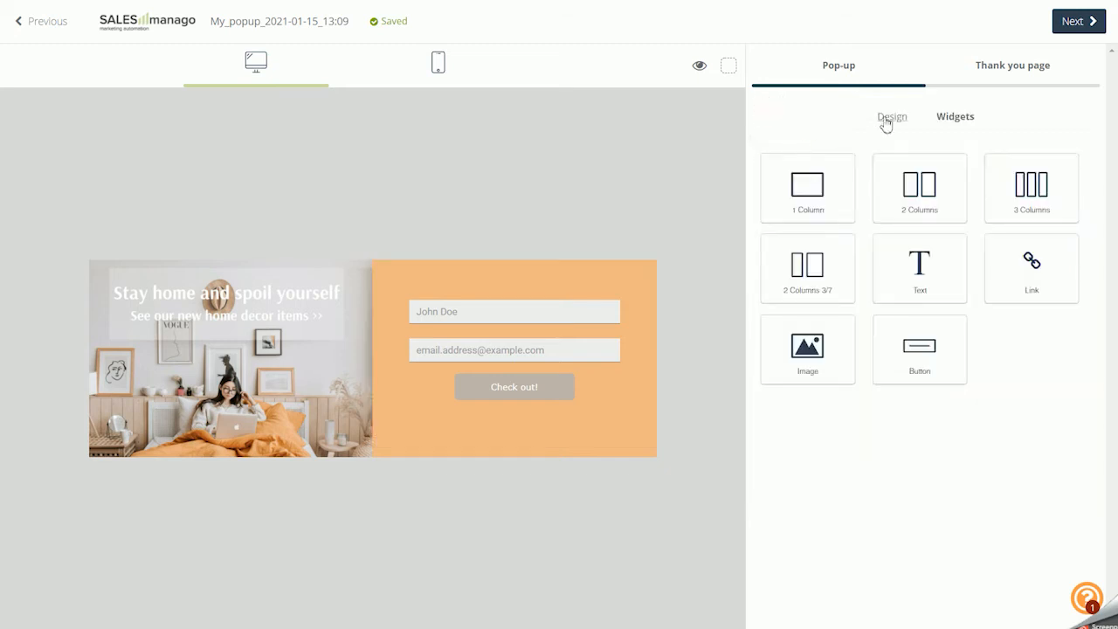
# Check the Thank you page's widgets, return to the pop-up content and proceed to the Design stage
pyautogui.click(993, 76)
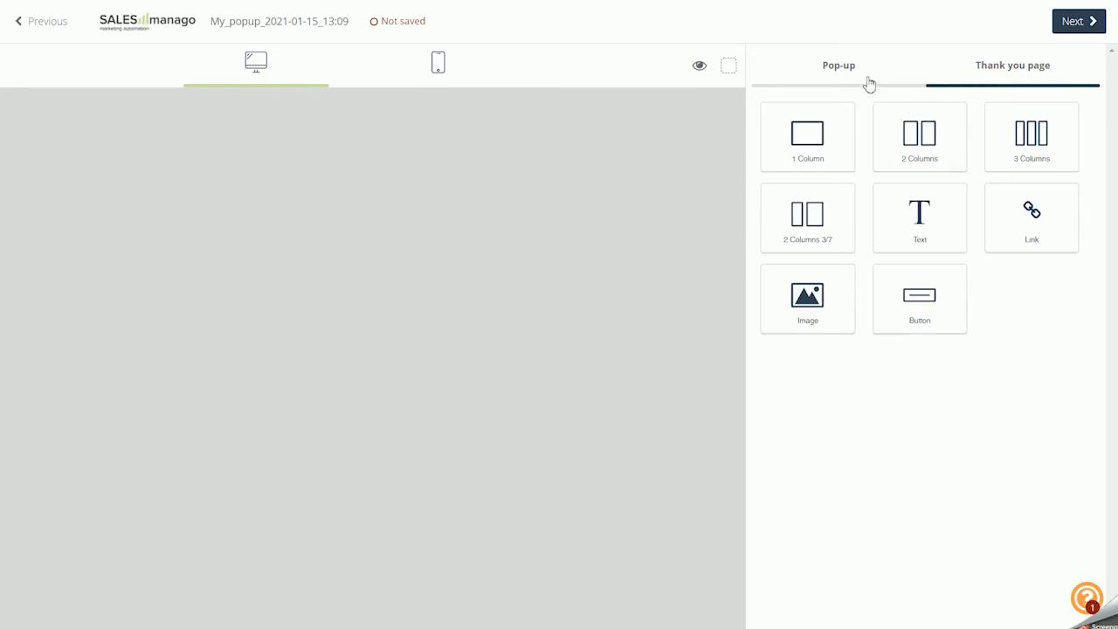
pyautogui.click(865, 79)
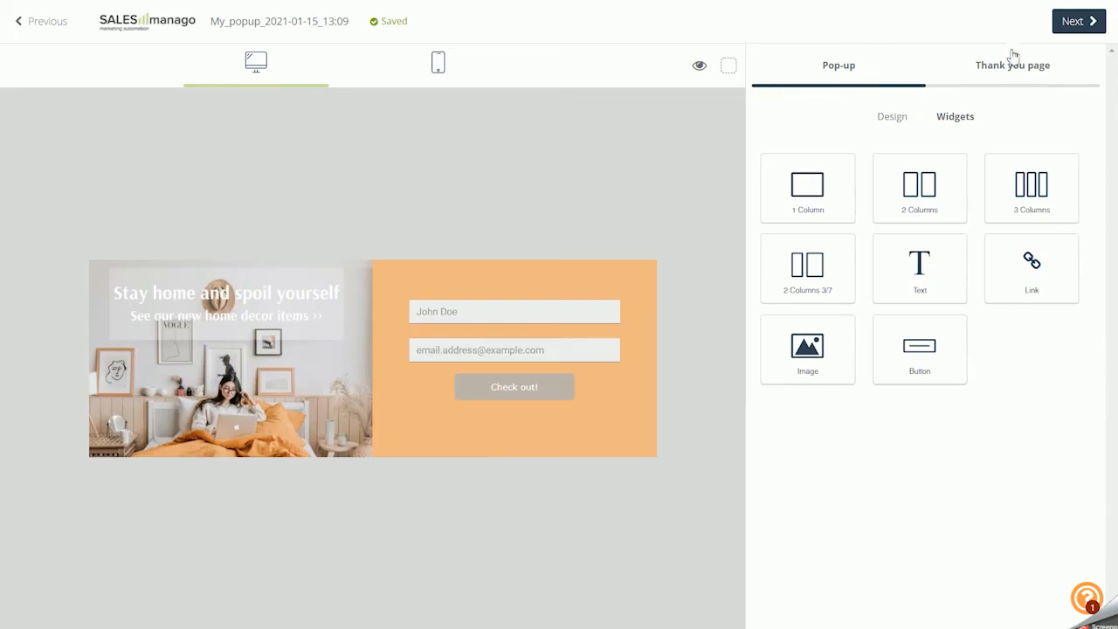
pyautogui.click(1069, 30)
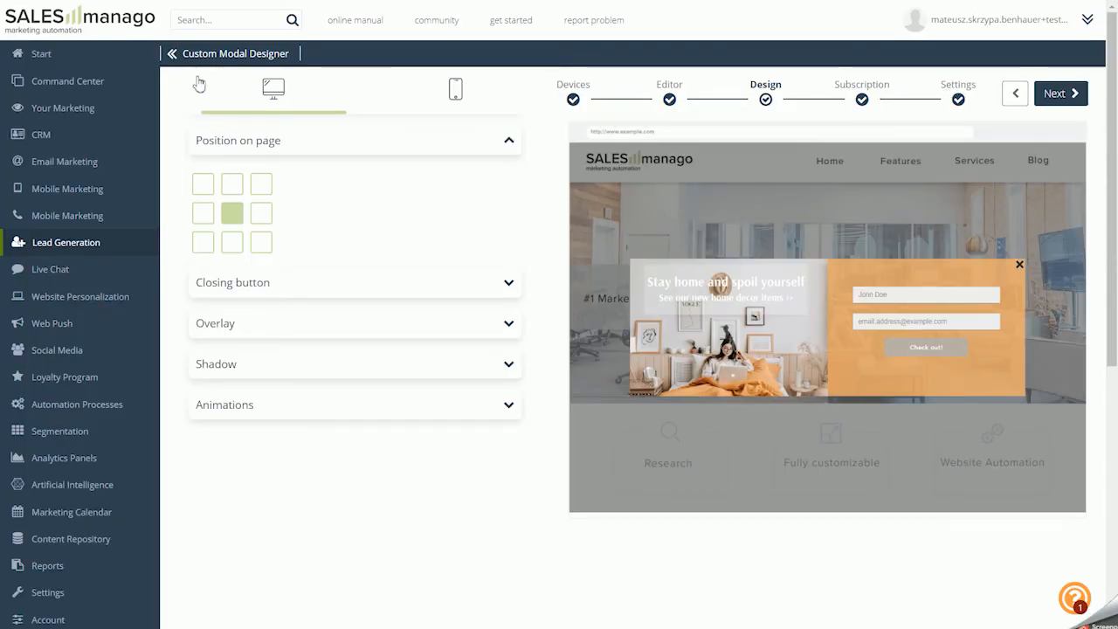
# Try the pop-up in the page's top-right, bottom-right and bottom-left corners, and return it to the center
pyautogui.click(172, 54)
pyautogui.click(137, 184)
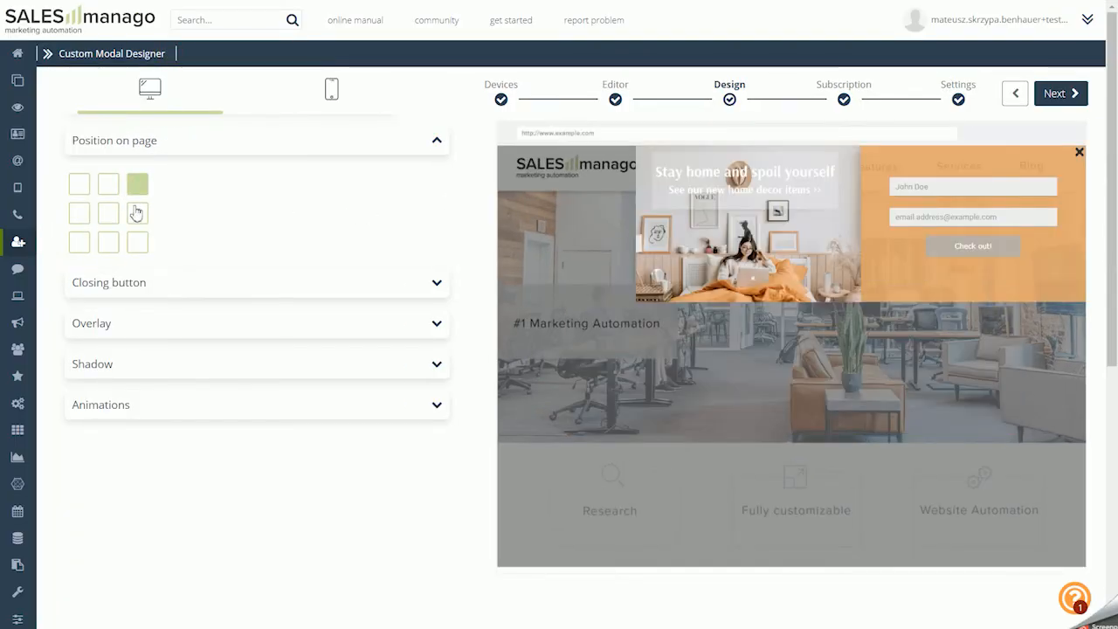
pyautogui.click(137, 242)
pyautogui.click(79, 242)
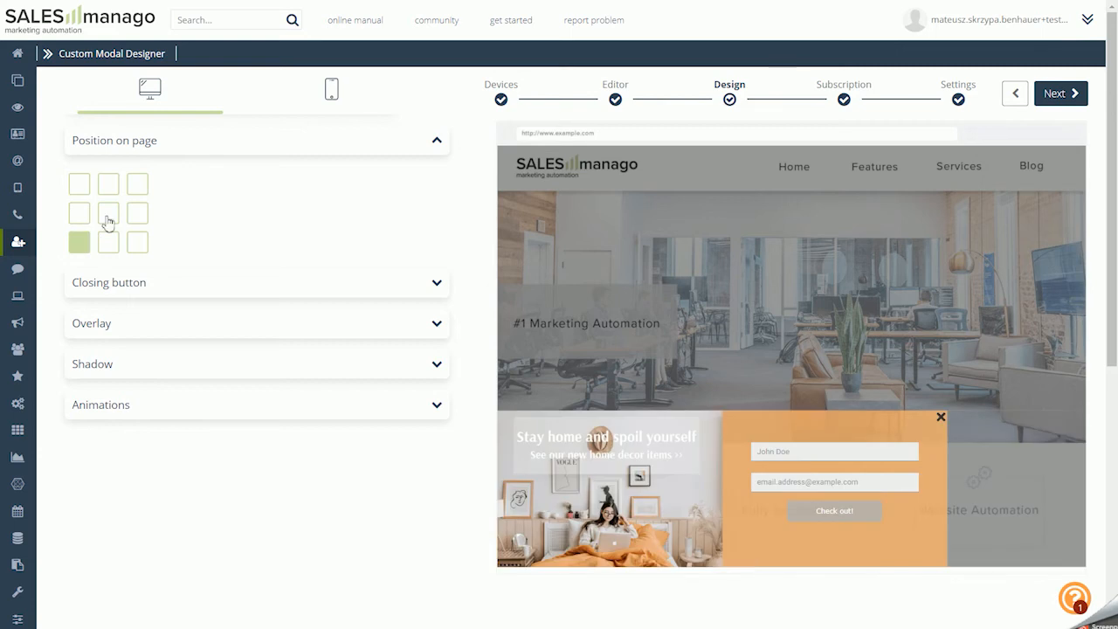
pyautogui.click(108, 218)
# Try a star icon as the pop-up's closing button and restore the plain X shape
pyautogui.click(141, 284)
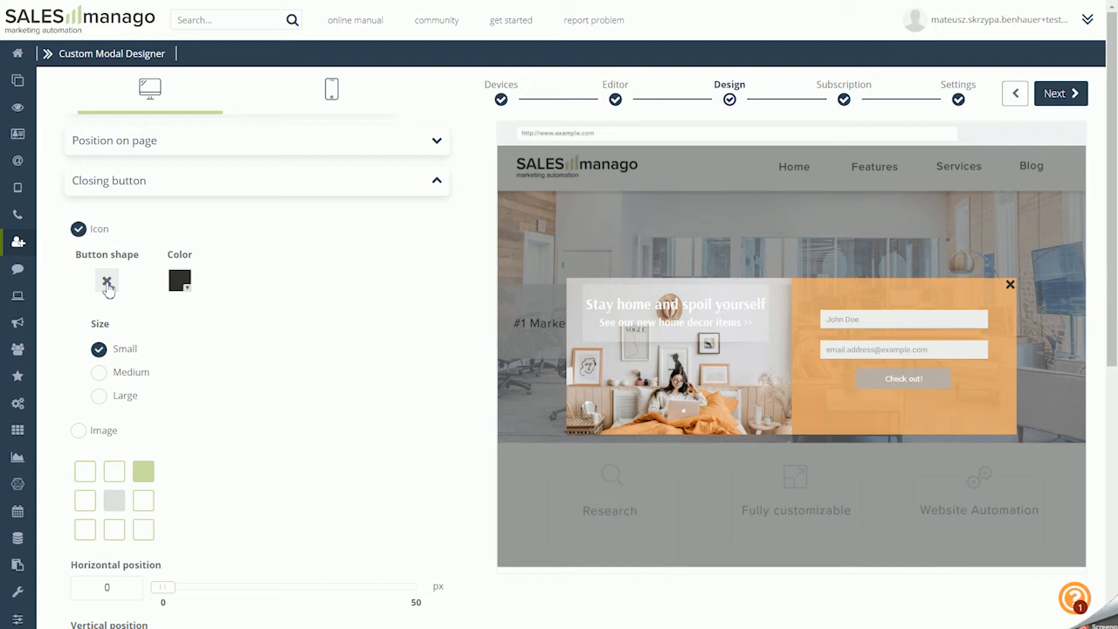
pyautogui.click(106, 283)
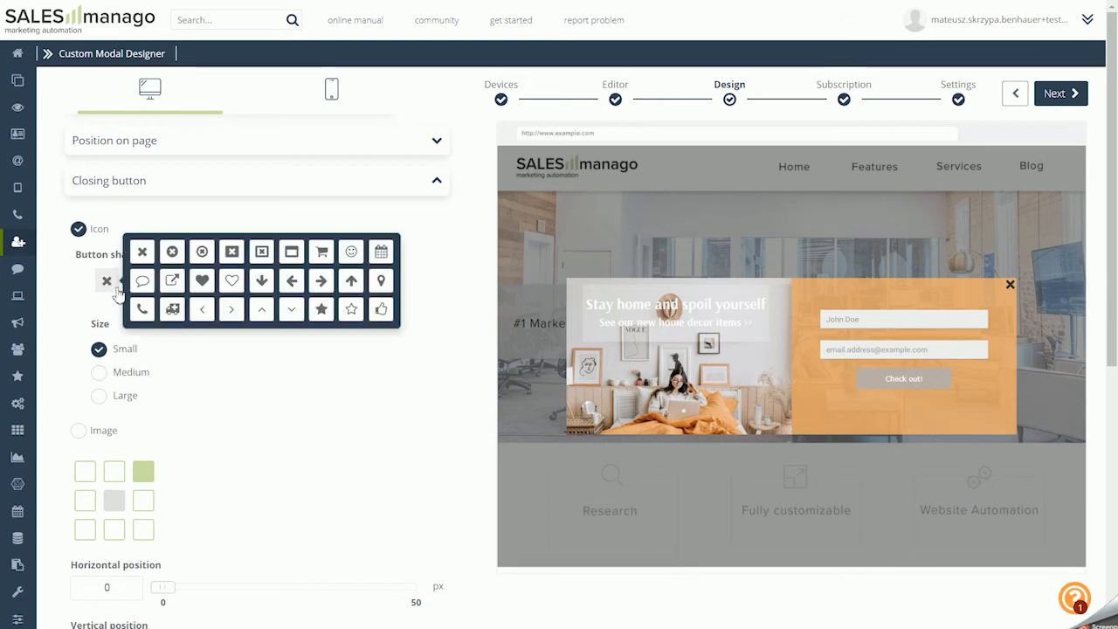
pyautogui.click(323, 311)
pyautogui.click(107, 280)
pyautogui.click(141, 252)
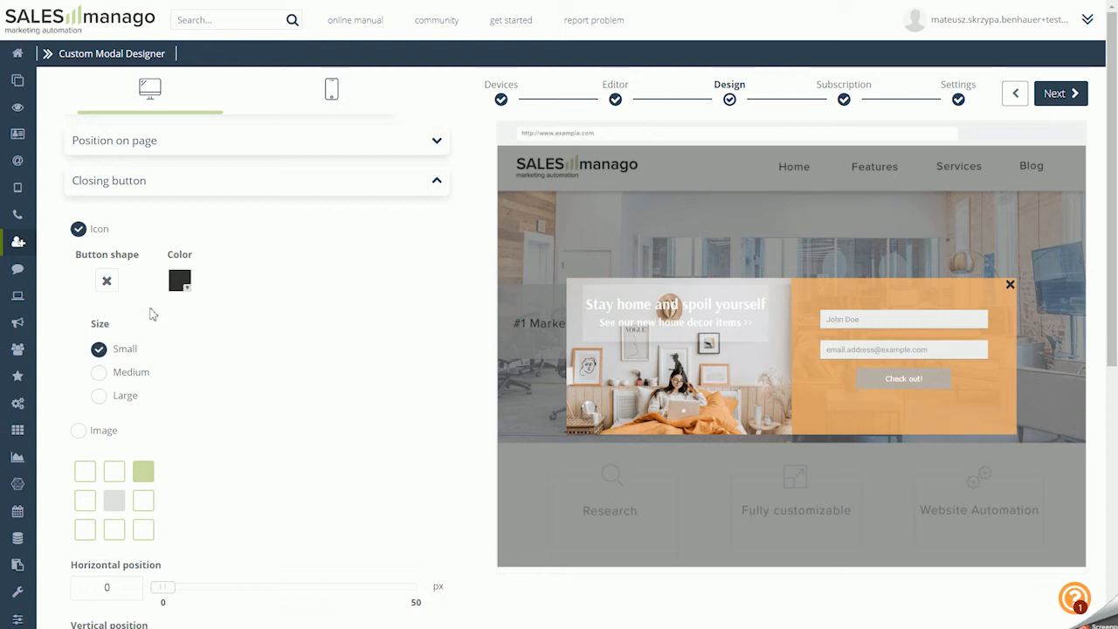
# Try the Medium and Large sizes for the closing icon and return it to Small
pyautogui.click(100, 373)
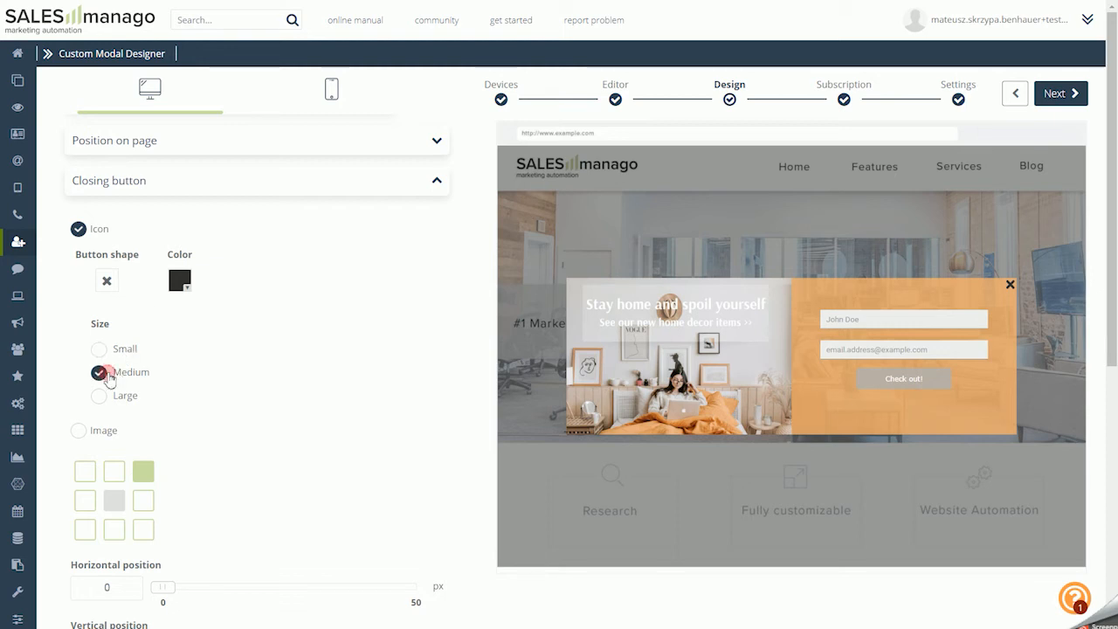
pyautogui.click(99, 395)
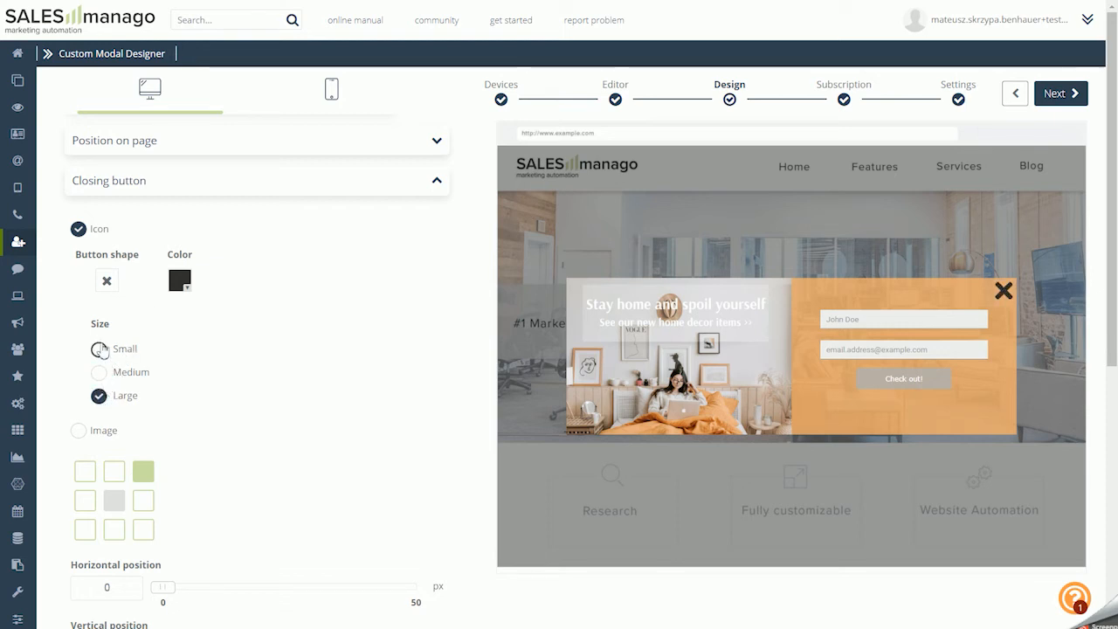
pyautogui.click(98, 348)
# Use an image as the closing button and set its linked height and width to 60 px
pyautogui.click(78, 431)
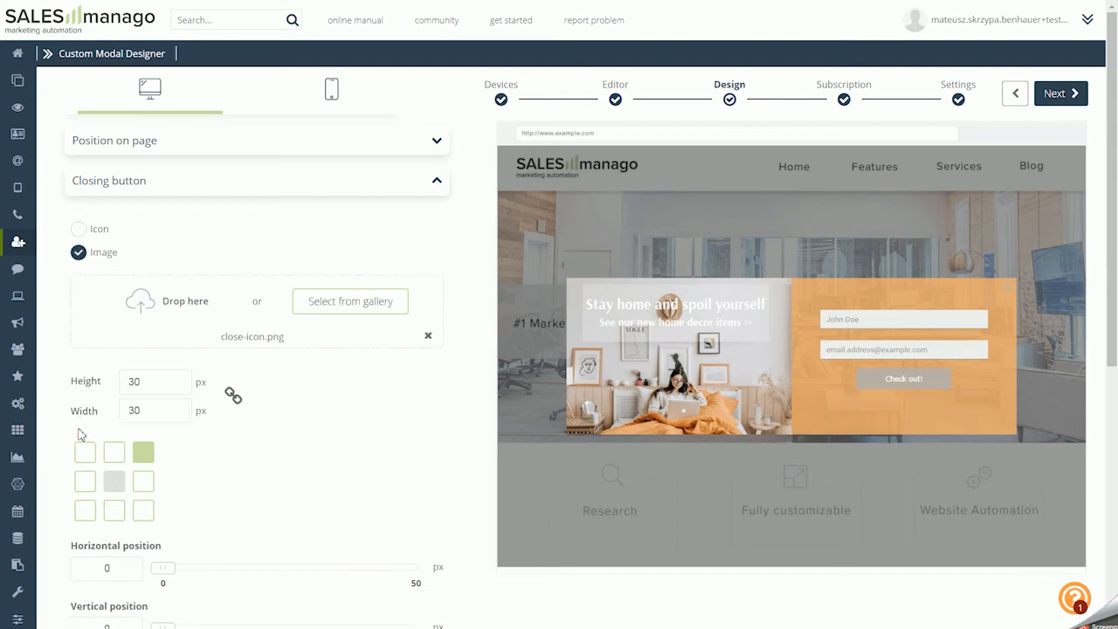
pyautogui.scroll(-1, 138, 413)
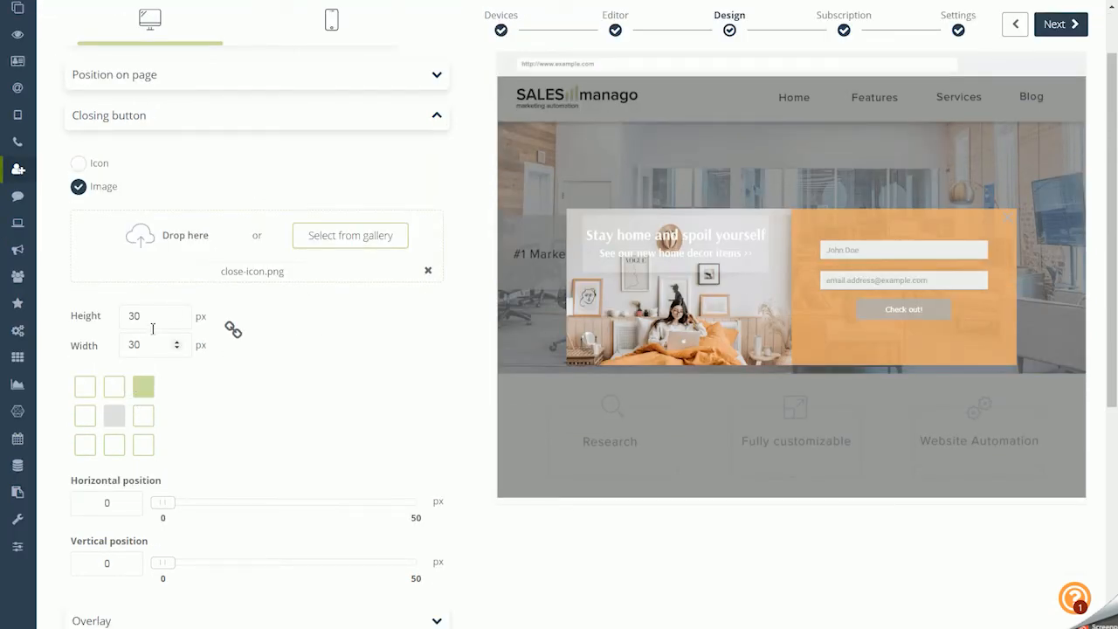
pyautogui.moveTo(152, 317); pyautogui.dragTo(137, 318)
pyautogui.write('60')
# Unlink the closing image's dimensions, set its height to 77 px and switch the closing button back to an icon
pyautogui.click(233, 330)
pyautogui.doubleClick(154, 320)
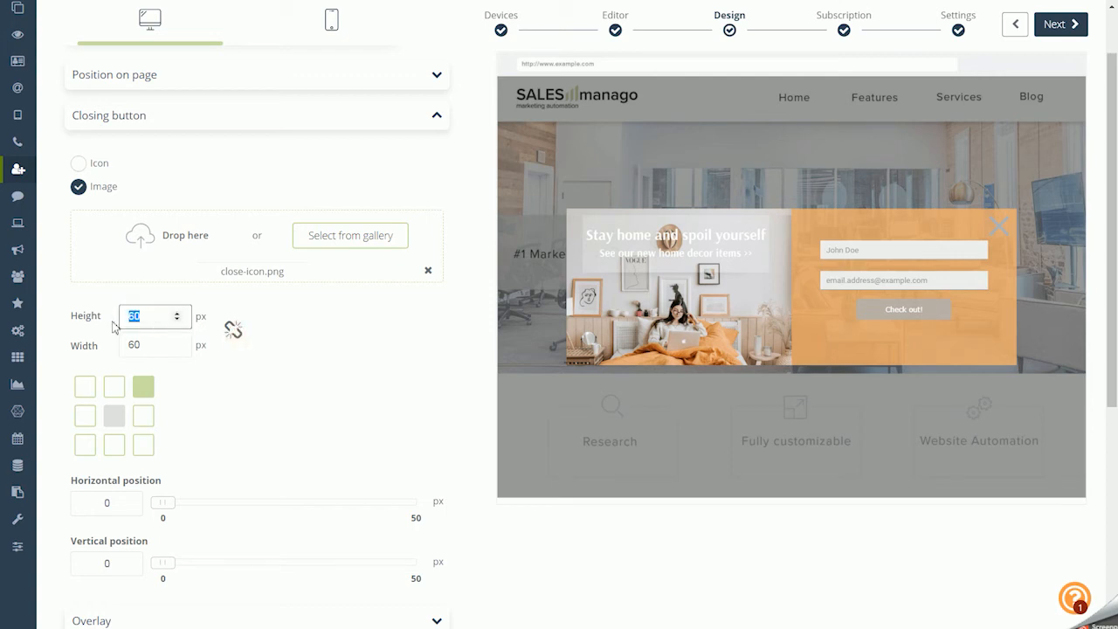
pyautogui.write('770')
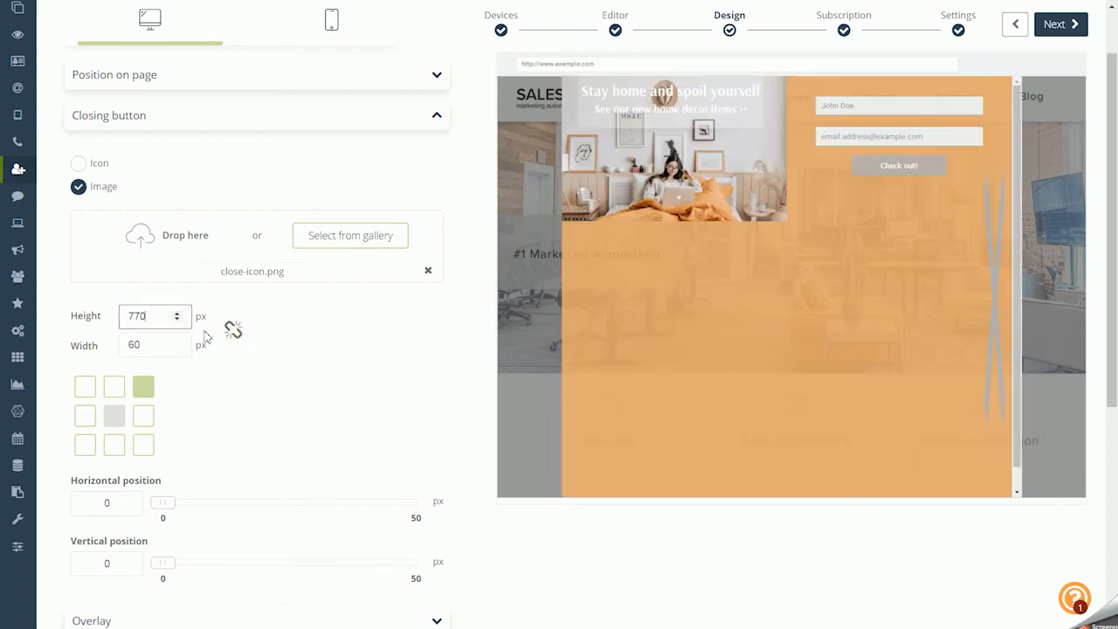
pyautogui.press('BackSpace')
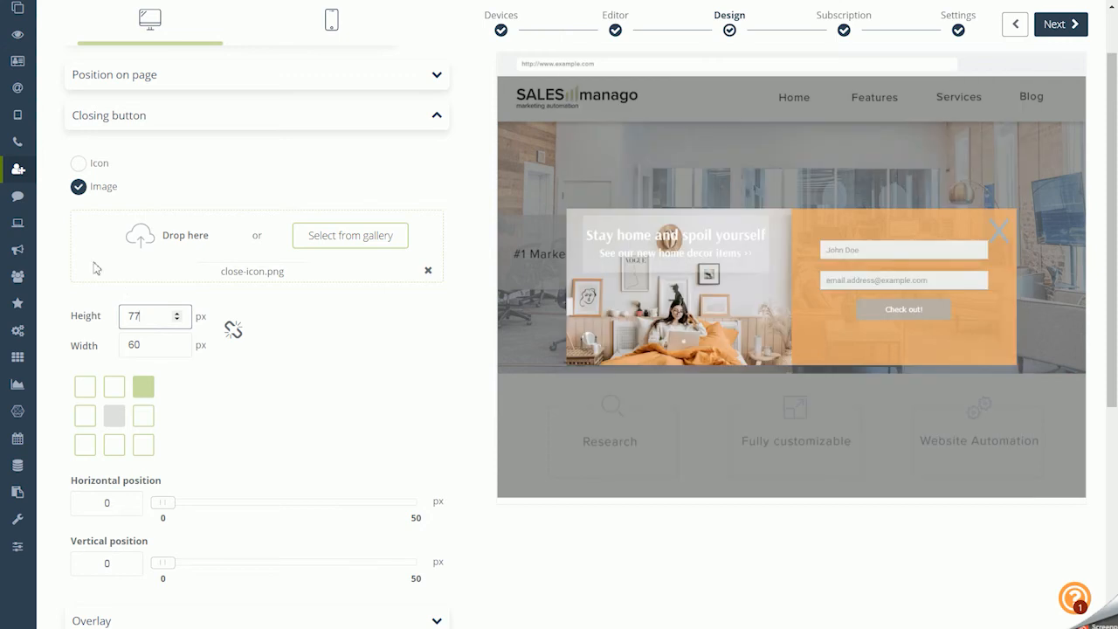
pyautogui.click(79, 162)
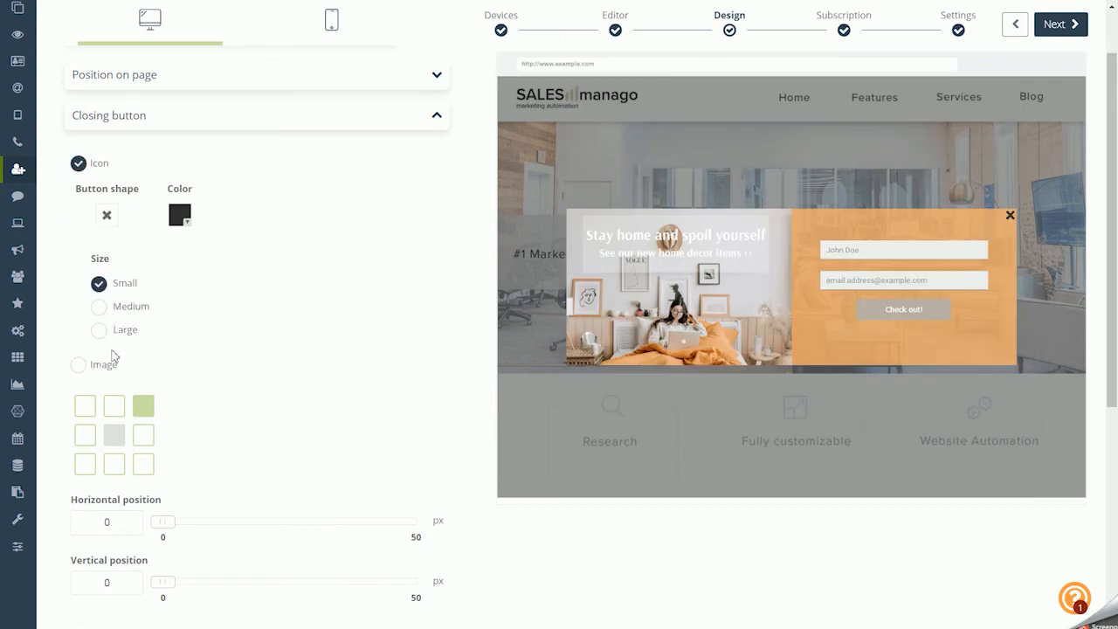
# Try the closing button at the pop-up's top center and middle left, and return it to the top-right corner
pyautogui.click(114, 405)
pyautogui.click(85, 434)
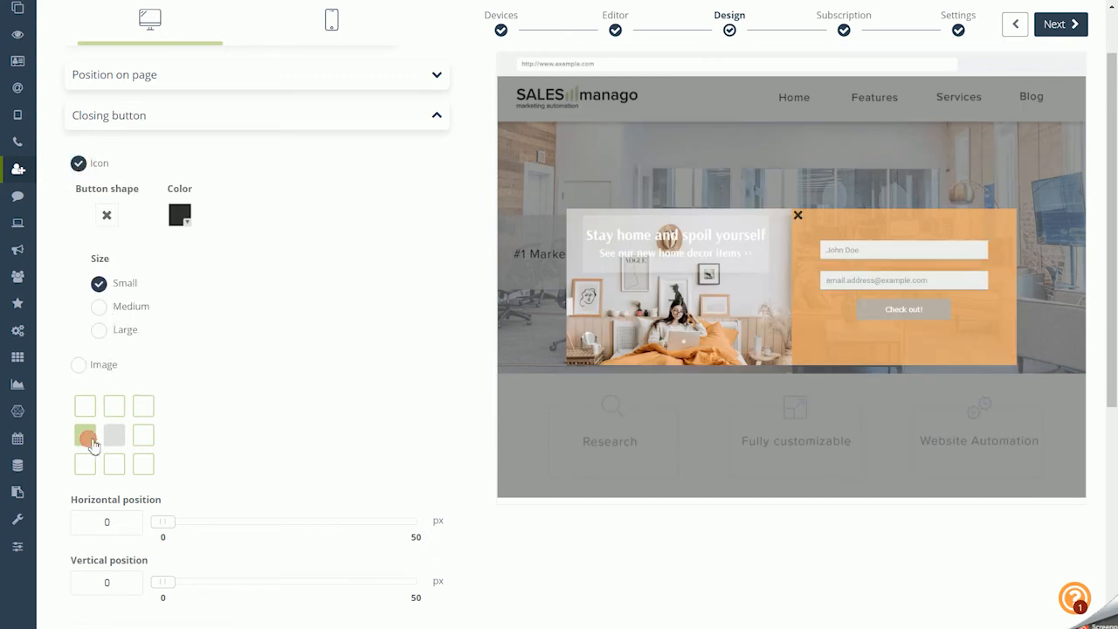
pyautogui.click(143, 406)
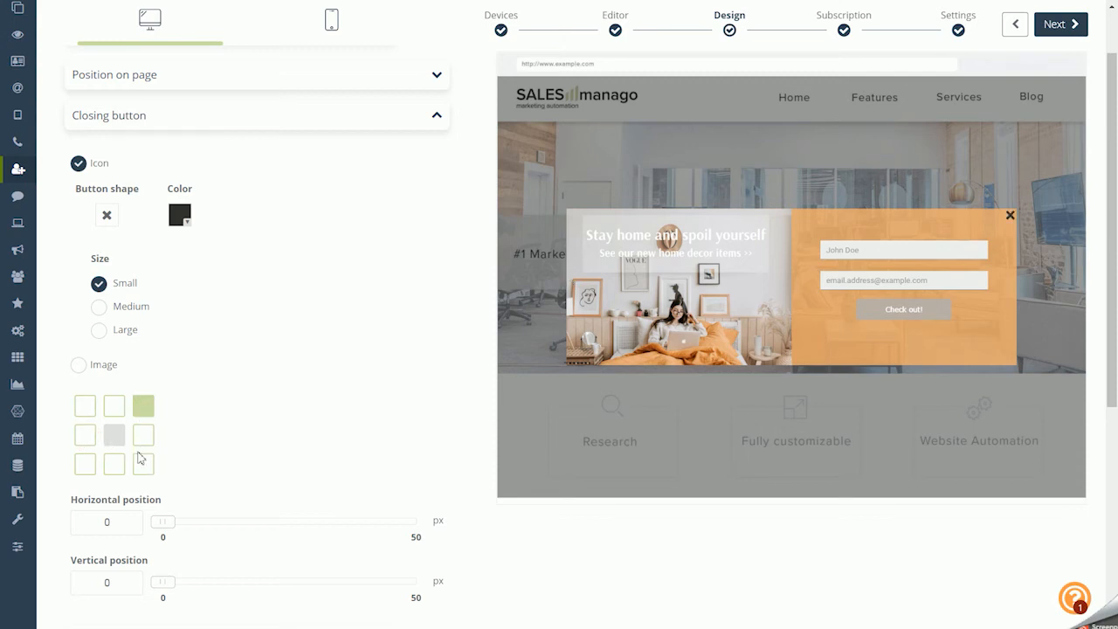
# Try the closing button's horizontal and vertical offset sliders and leave both at 0 px
pyautogui.scroll(-2, 160, 410)
pyautogui.moveTo(170, 378)
pyautogui.mouseDown()
pyautogui.moveTo(198, 392)
pyautogui.moveTo(295, 389)
pyautogui.moveTo(167, 392)
pyautogui.mouseUp()
pyautogui.moveTo(163, 441)
pyautogui.mouseDown()
pyautogui.moveTo(225, 449)
pyautogui.moveTo(291, 434)
pyautogui.moveTo(157, 432)
pyautogui.mouseUp()
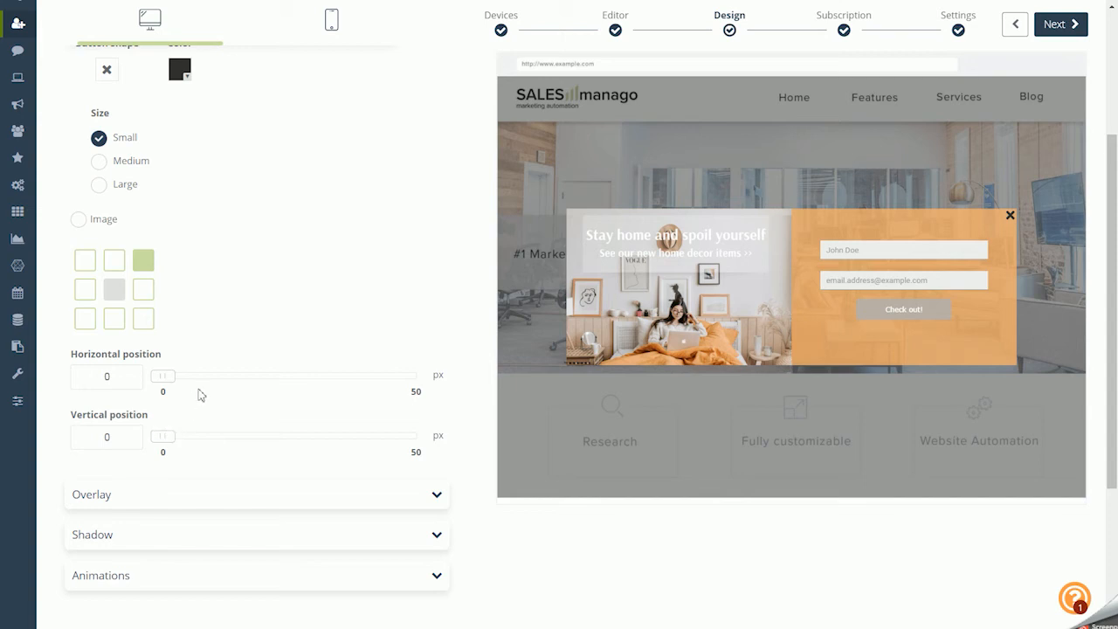
# Change the pop-up overlay's color to light orange and raise its transparency until the page behind shows through
pyautogui.click(189, 494)
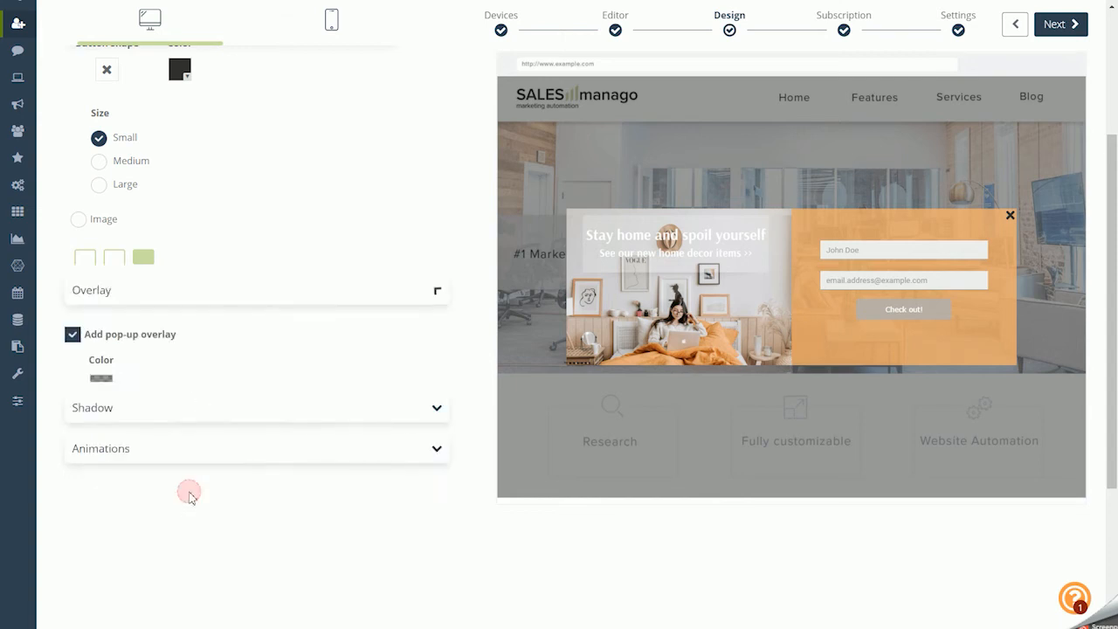
pyautogui.scroll(3, 146, 201)
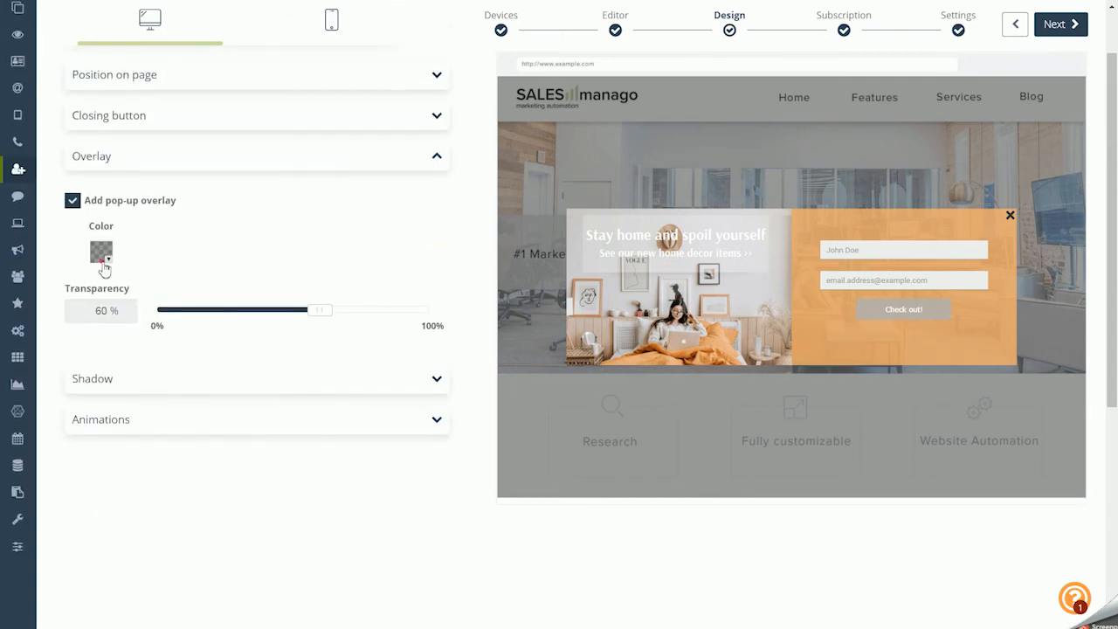
pyautogui.click(100, 251)
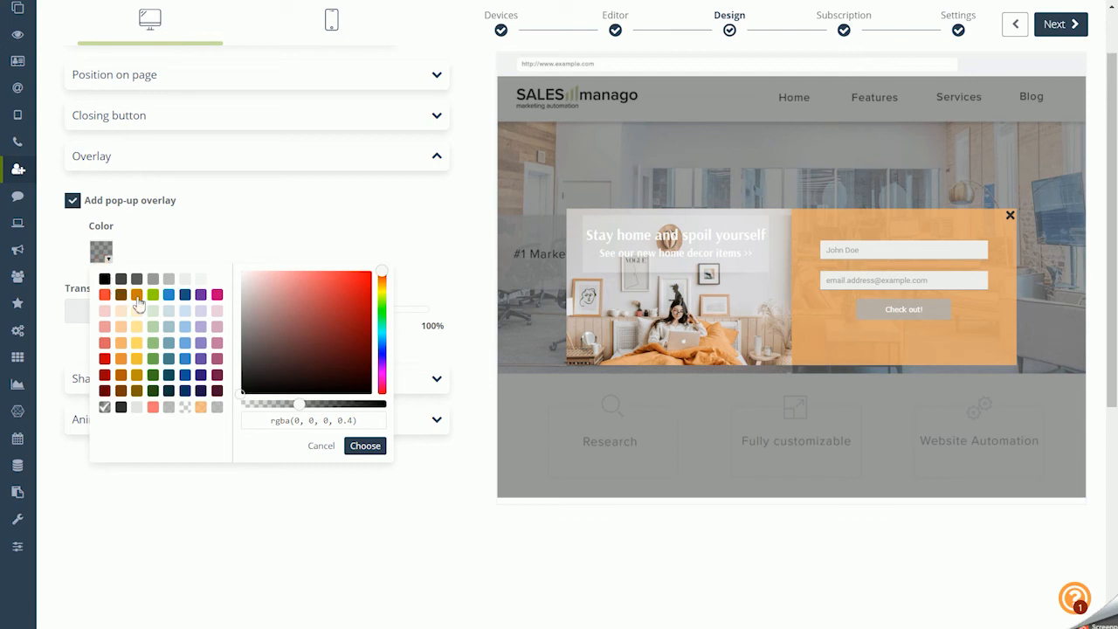
pyautogui.click(120, 326)
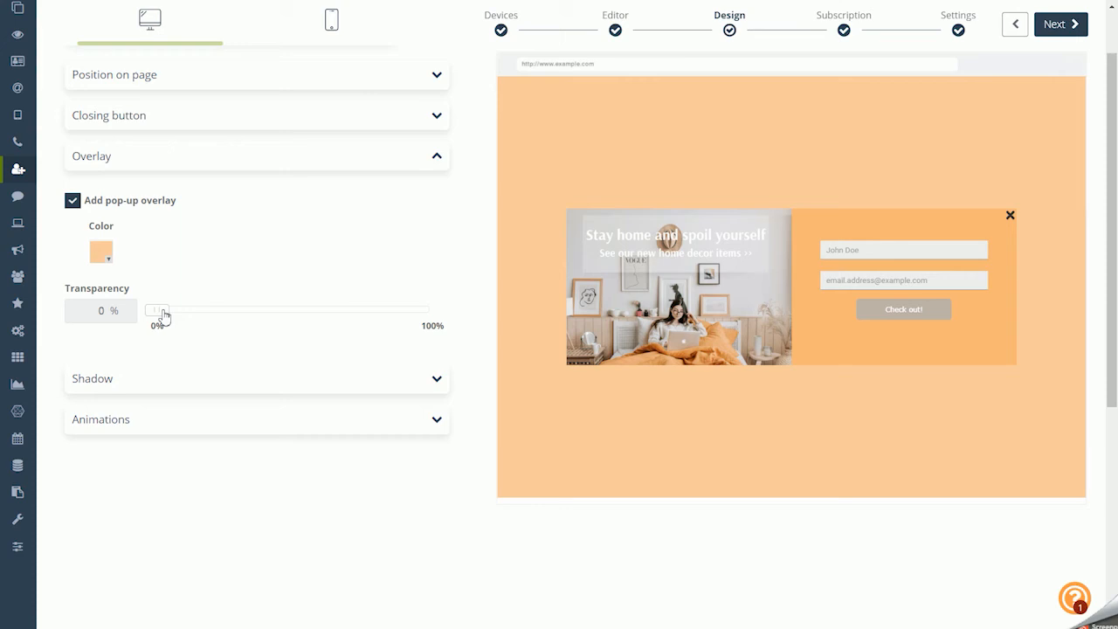
pyautogui.moveTo(163, 315); pyautogui.dragTo(371, 317)
# Add a black pop-up shadow with 40% transparency and a blur of 11
pyautogui.click(160, 378)
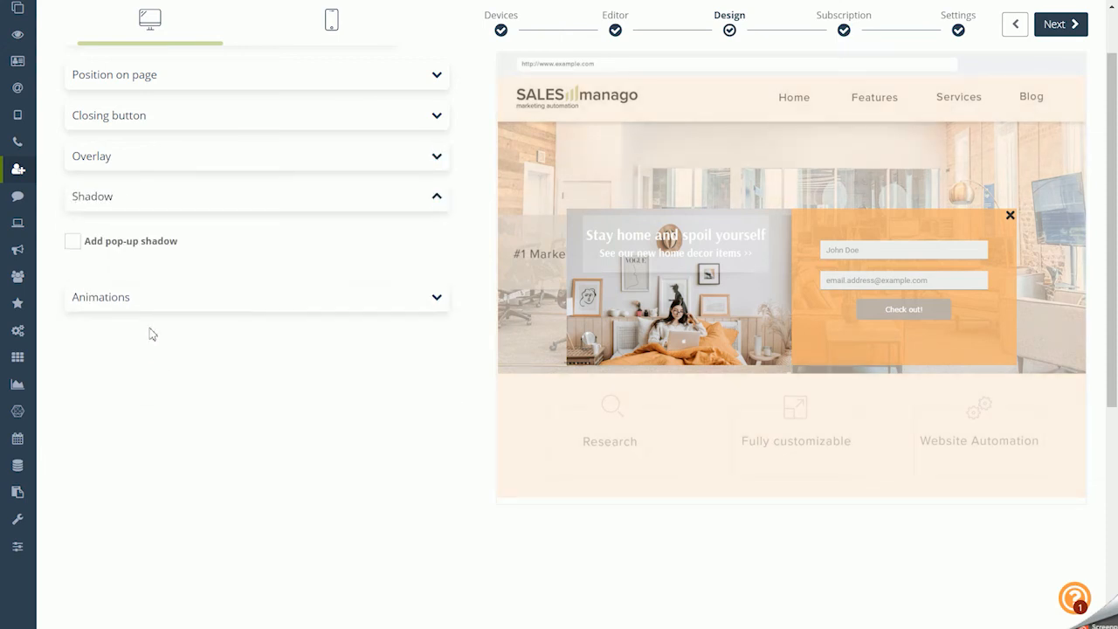
pyautogui.click(136, 243)
pyautogui.click(103, 293)
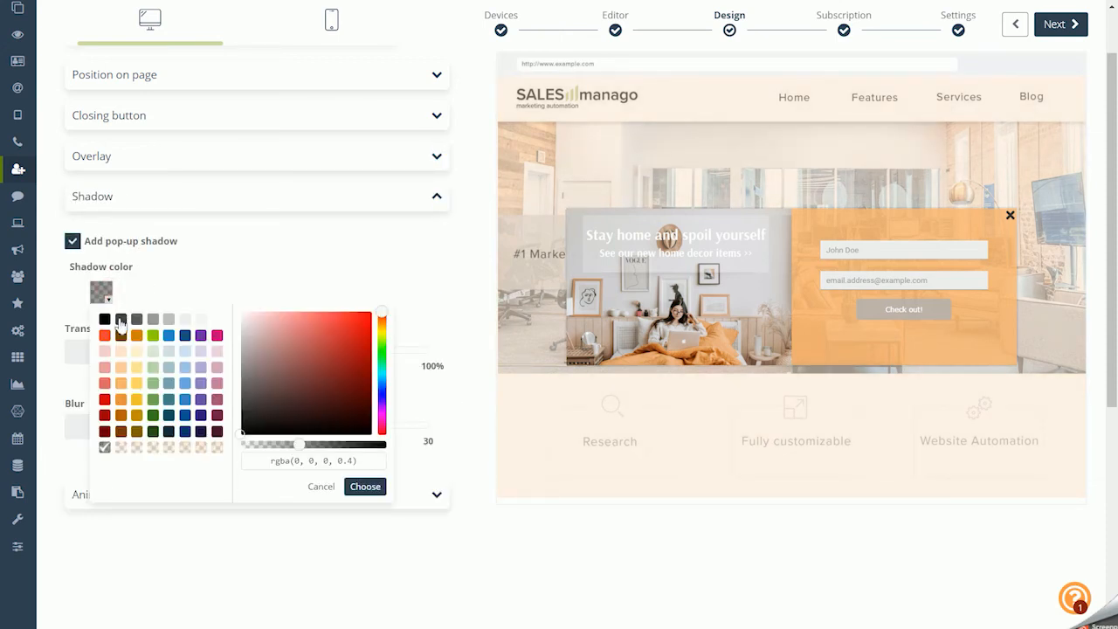
pyautogui.click(106, 320)
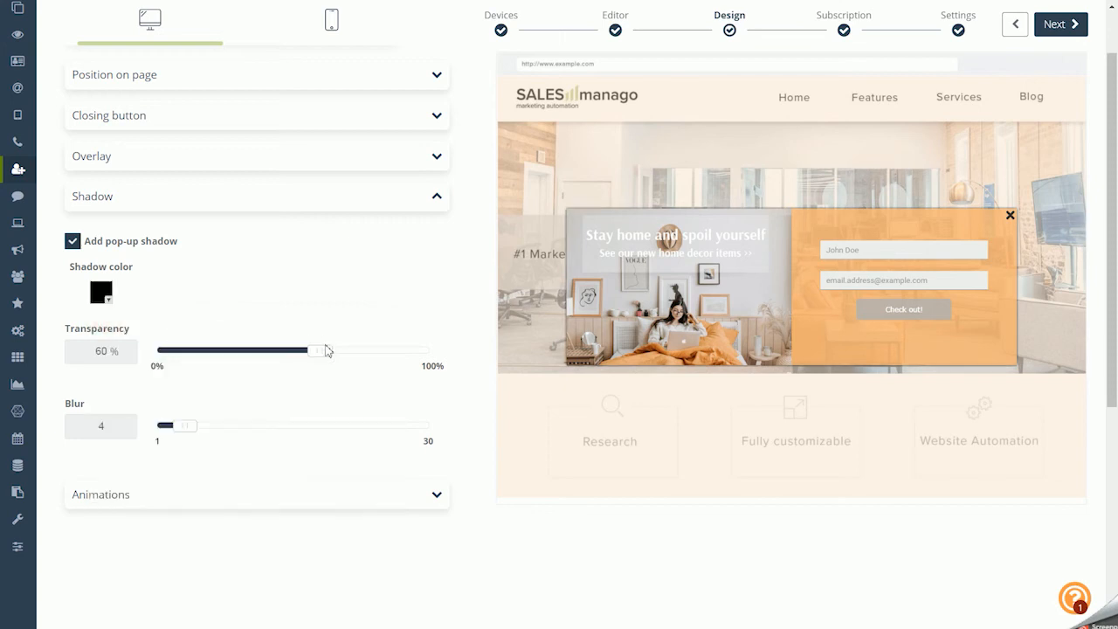
pyautogui.moveTo(320, 353); pyautogui.dragTo(268, 361)
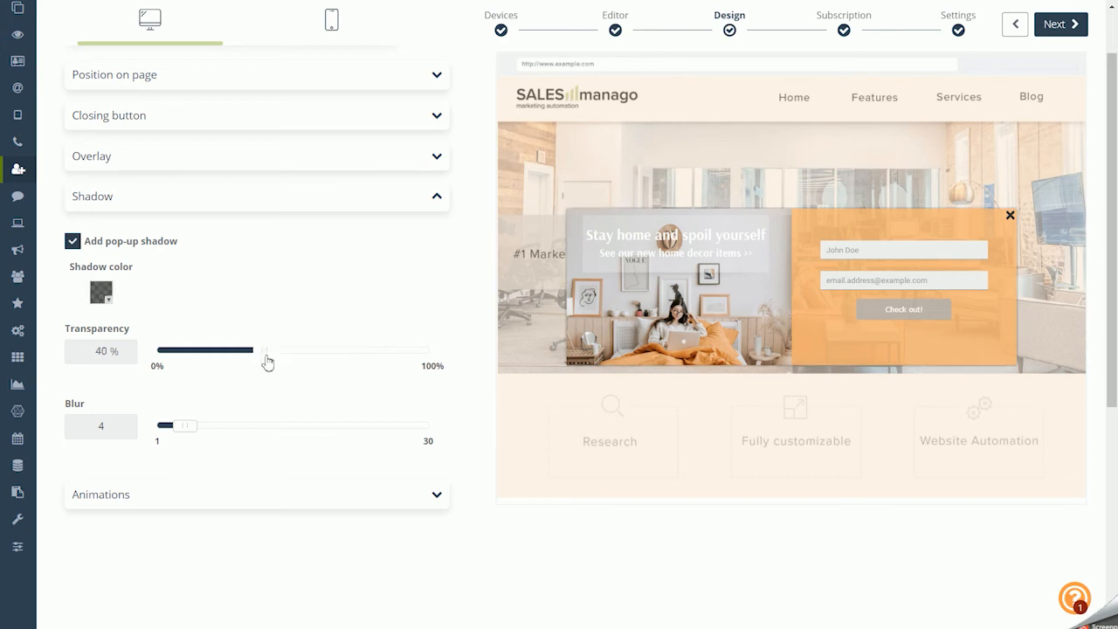
pyautogui.moveTo(184, 427); pyautogui.dragTo(253, 436)
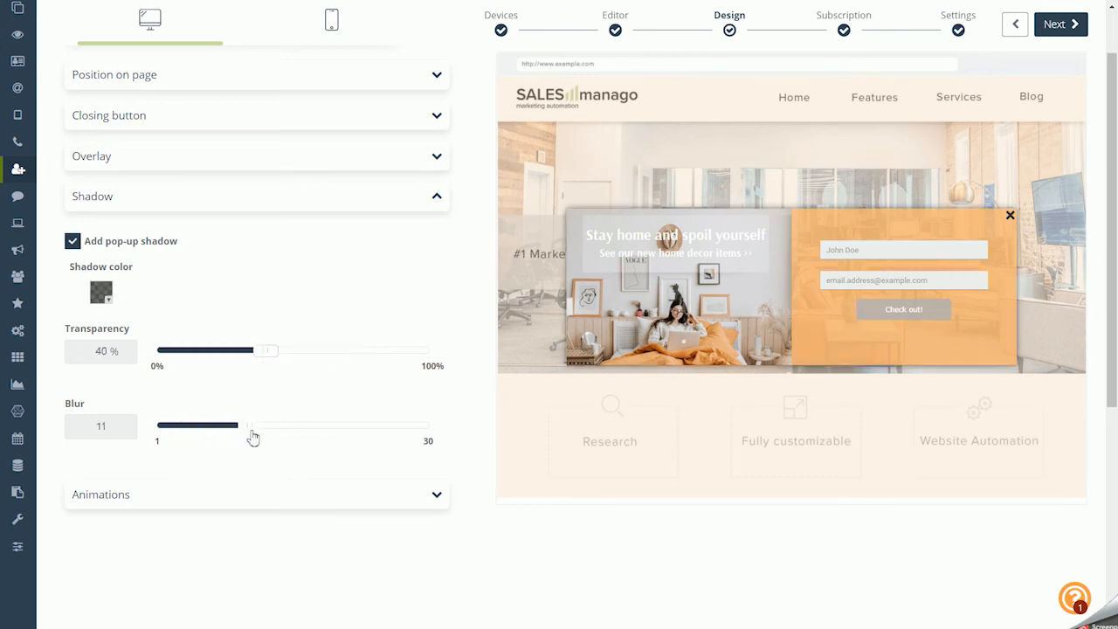
# Apply the slide in bottom animation to the pop-up and continue to the Subscription stage
pyautogui.click(176, 492)
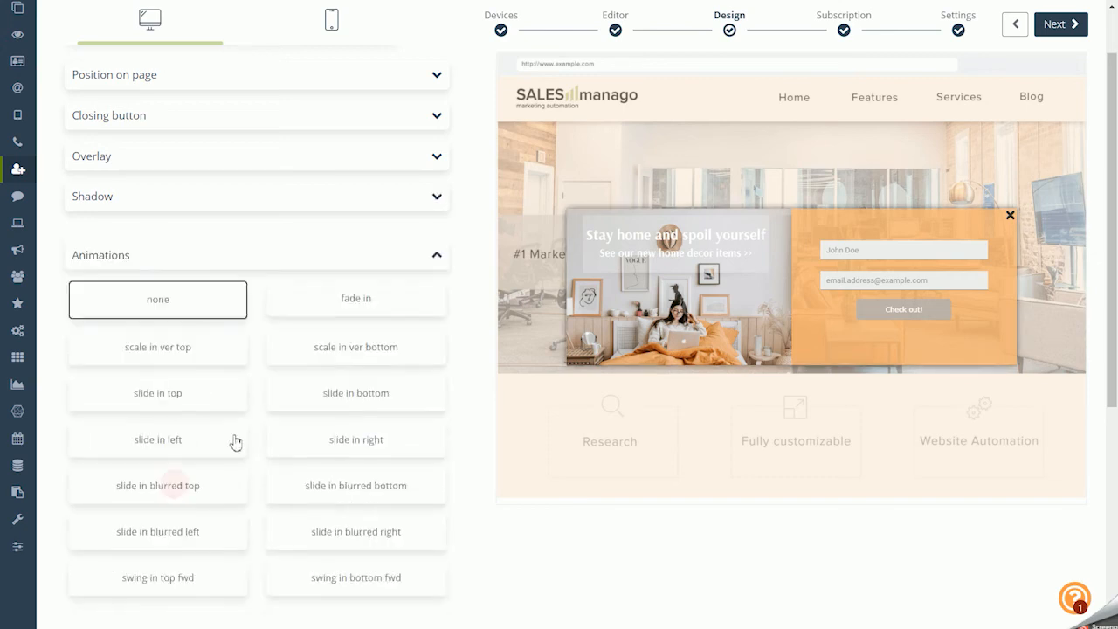
pyautogui.click(286, 375)
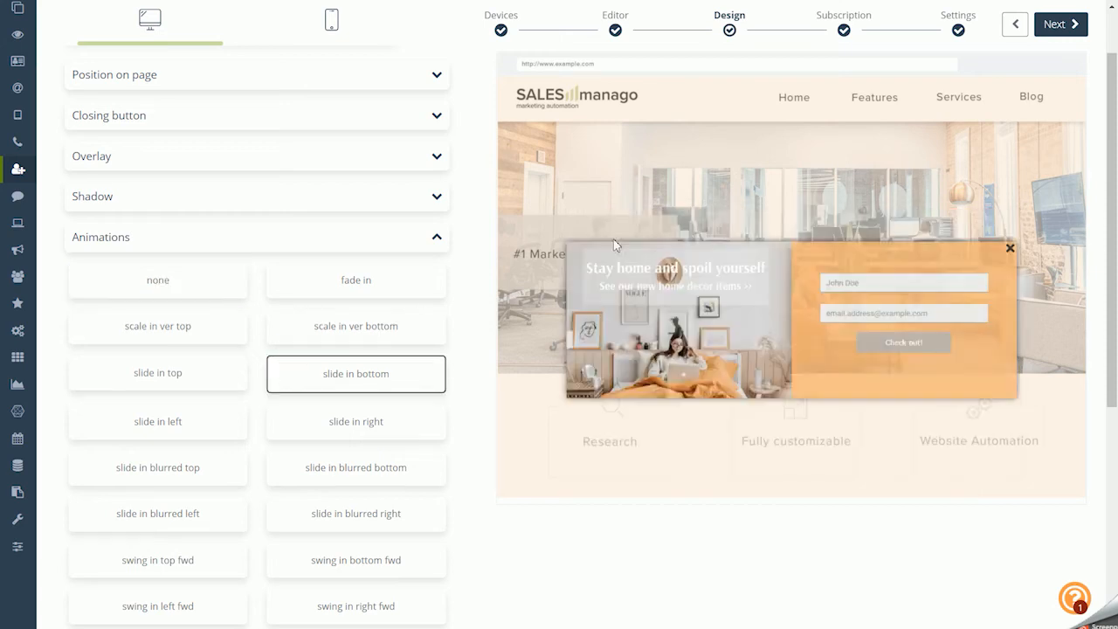
pyautogui.click(1057, 28)
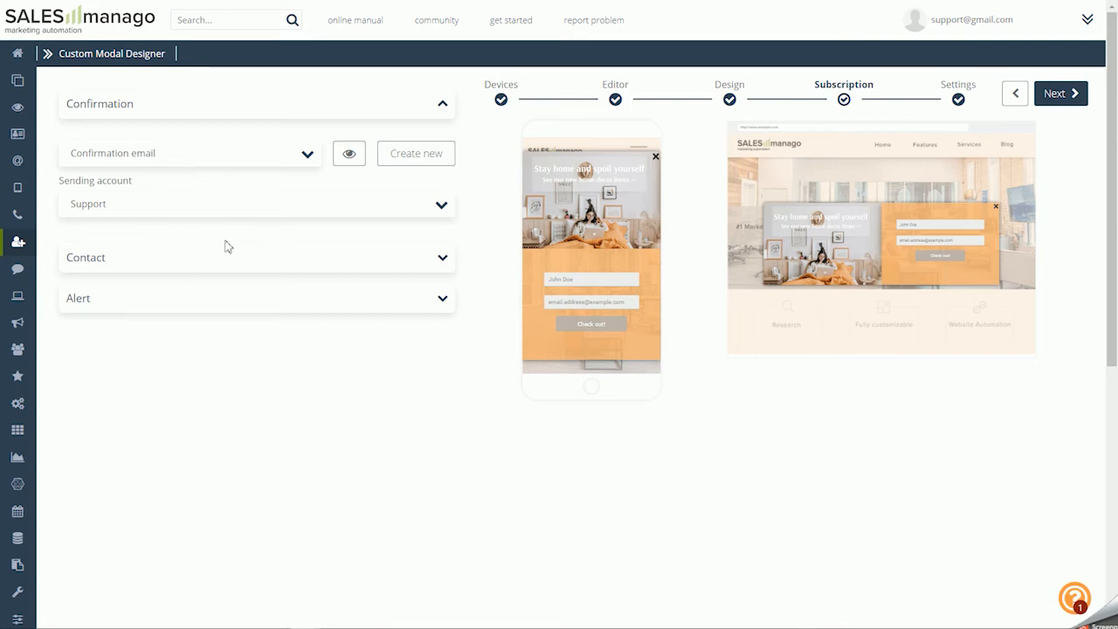
# Check the contact opt-in option, try enabling the alert about new contacts completing the form, and turn the alert off again
pyautogui.click(182, 255)
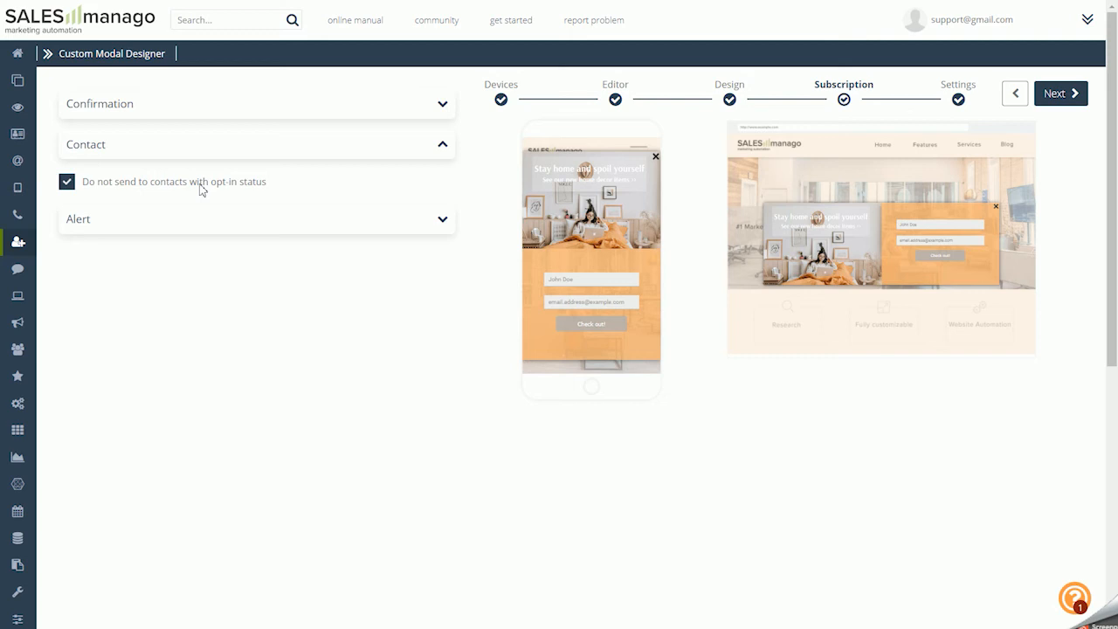
pyautogui.click(102, 225)
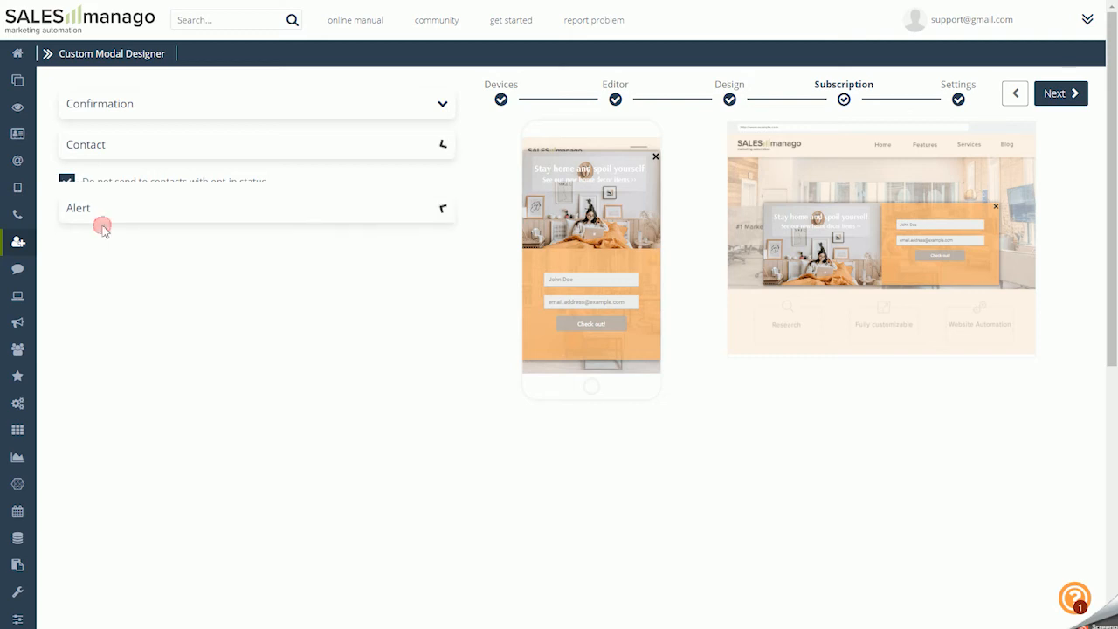
pyautogui.click(125, 227)
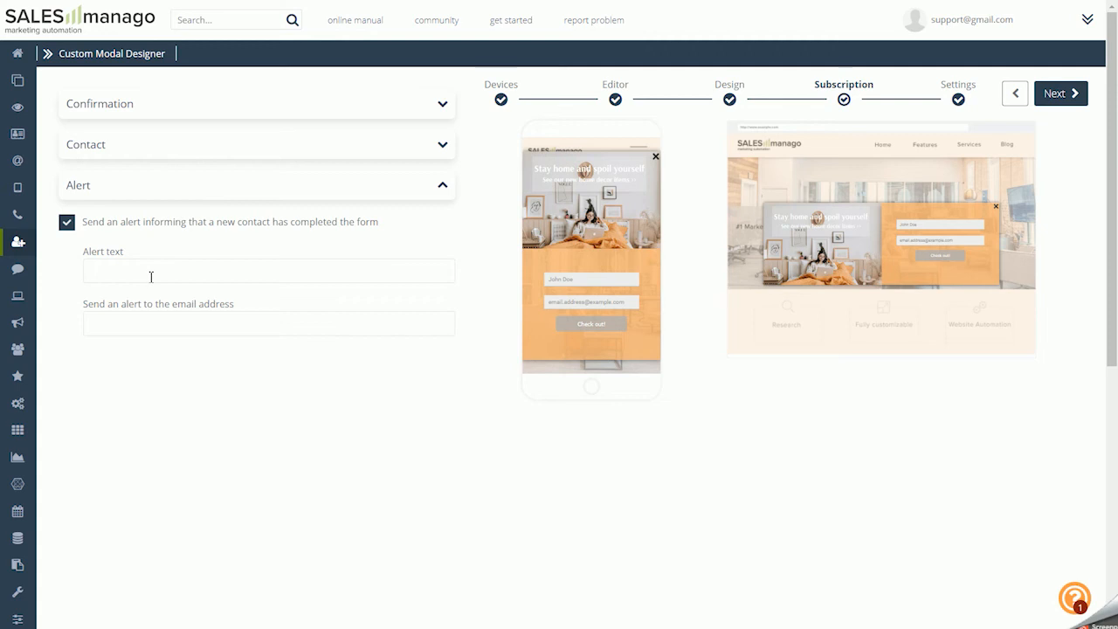
pyautogui.click(66, 223)
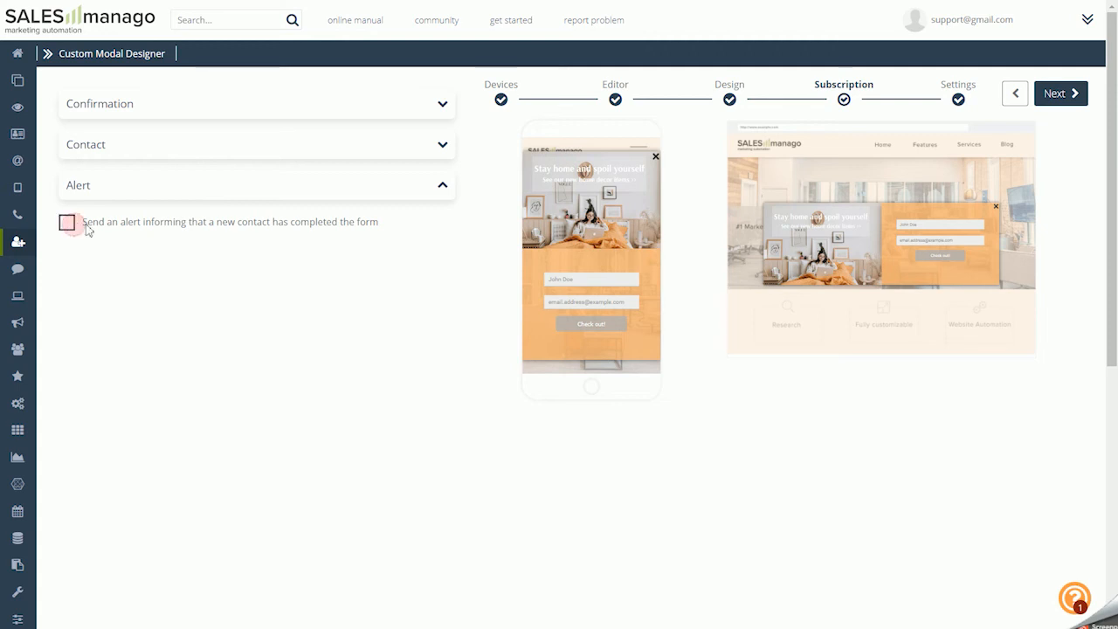
# Continue to the Settings stage, activate the pop-up and set a weekly display schedule with some Tuesday-to-Friday hours inactive
pyautogui.click(1055, 93)
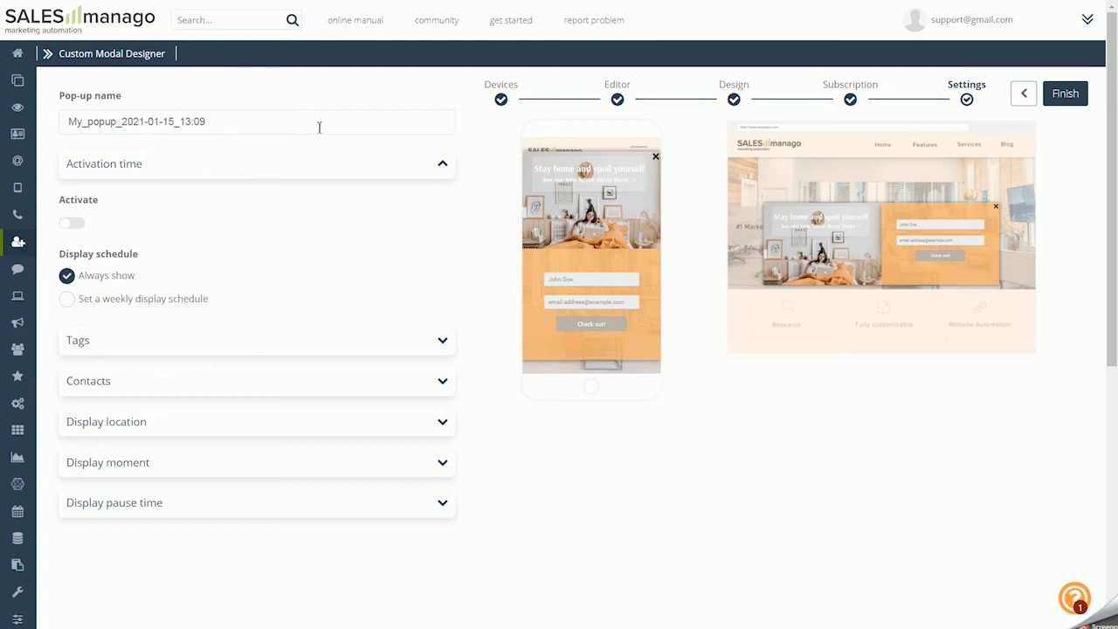
pyautogui.click(70, 225)
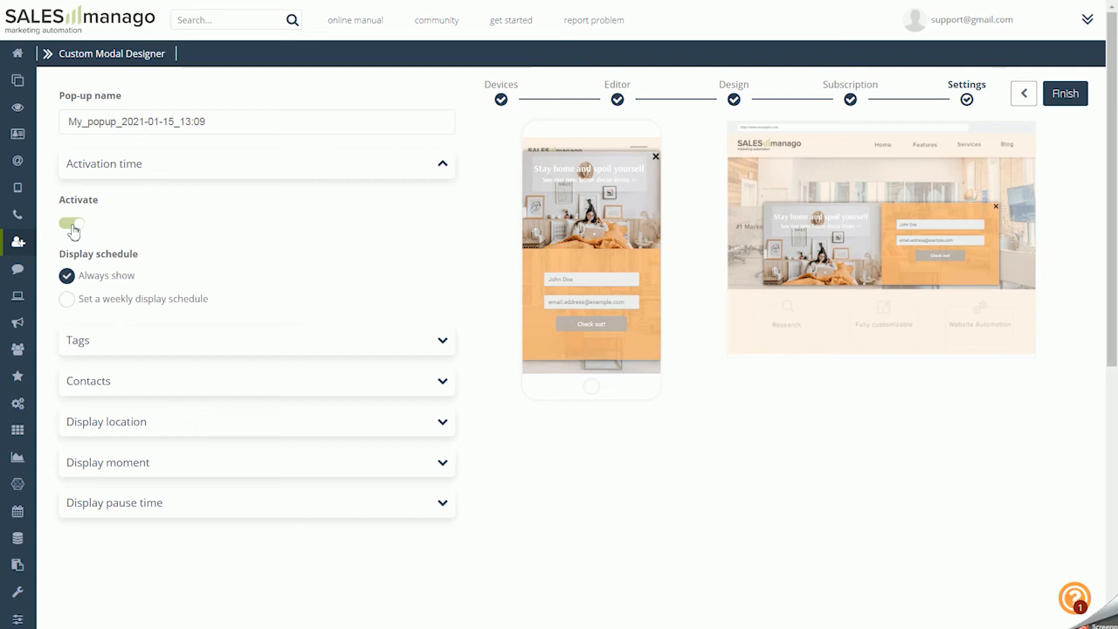
pyautogui.click(67, 300)
pyautogui.moveTo(125, 480)
pyautogui.mouseDown()
pyautogui.moveTo(135, 470)
pyautogui.moveTo(193, 476)
pyautogui.moveTo(250, 427)
pyautogui.moveTo(225, 479)
pyautogui.moveTo(295, 474)
pyautogui.moveTo(288, 430)
pyautogui.mouseUp()
pyautogui.click(244, 329)
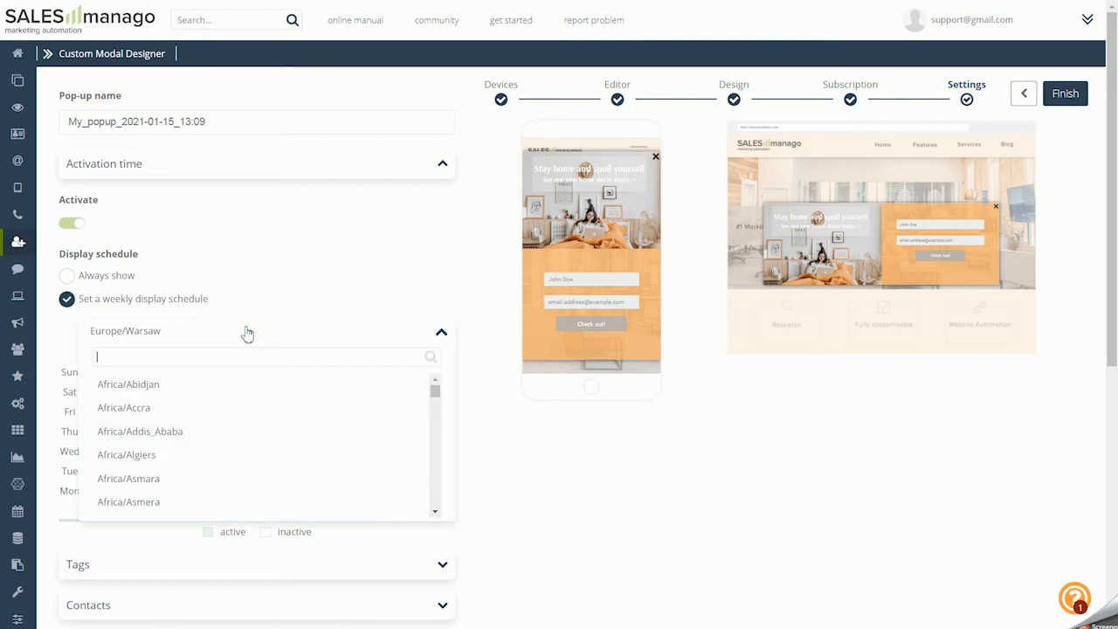
pyautogui.click(294, 331)
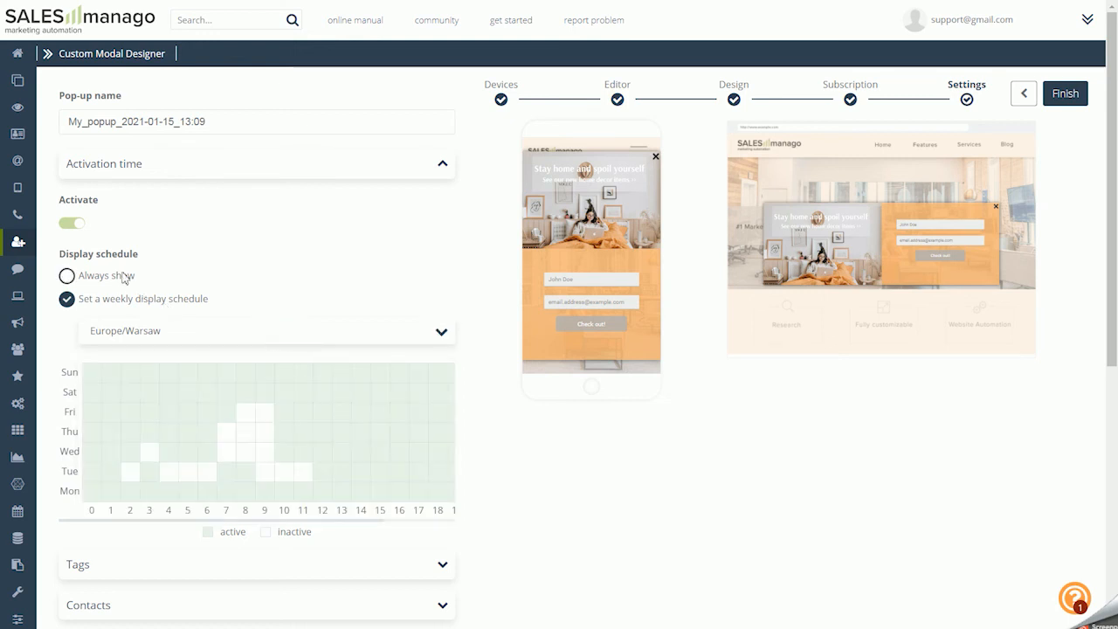
# Enable the default contact tags after click, after fulfilling the form and after email confirmation
pyautogui.scroll(-3, 113, 282)
pyautogui.click(178, 420)
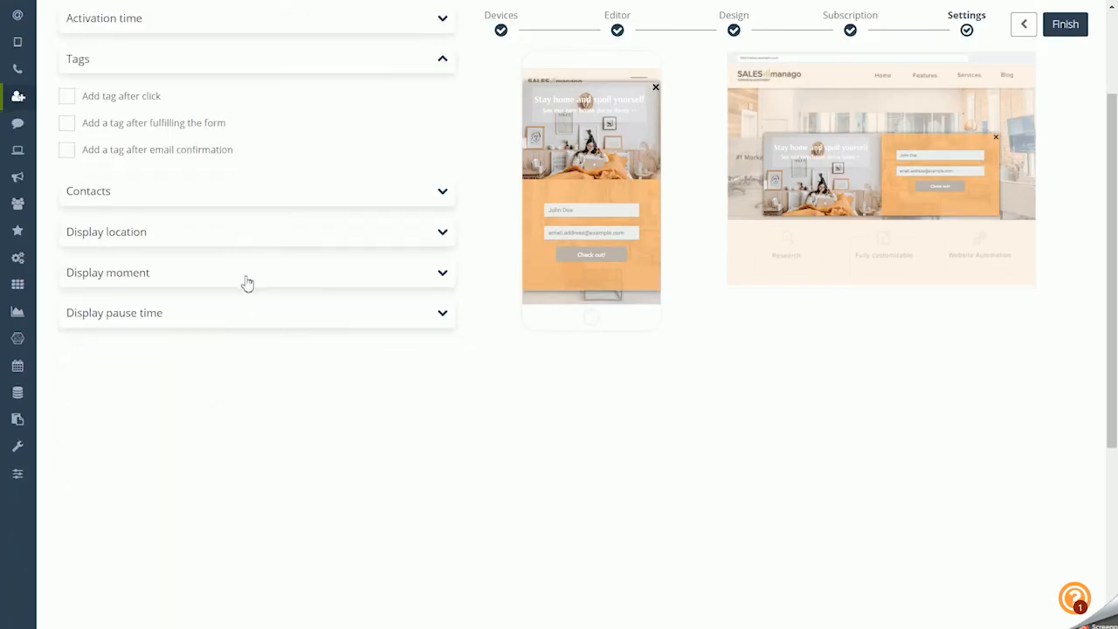
pyautogui.scroll(3, 244, 279)
pyautogui.click(148, 240)
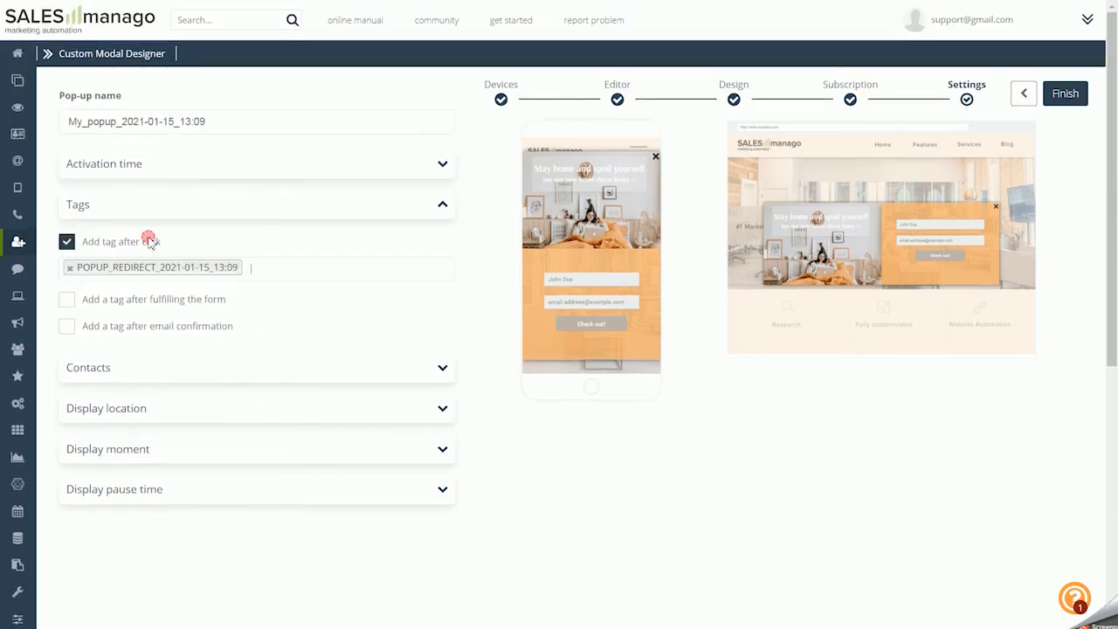
pyautogui.click(172, 301)
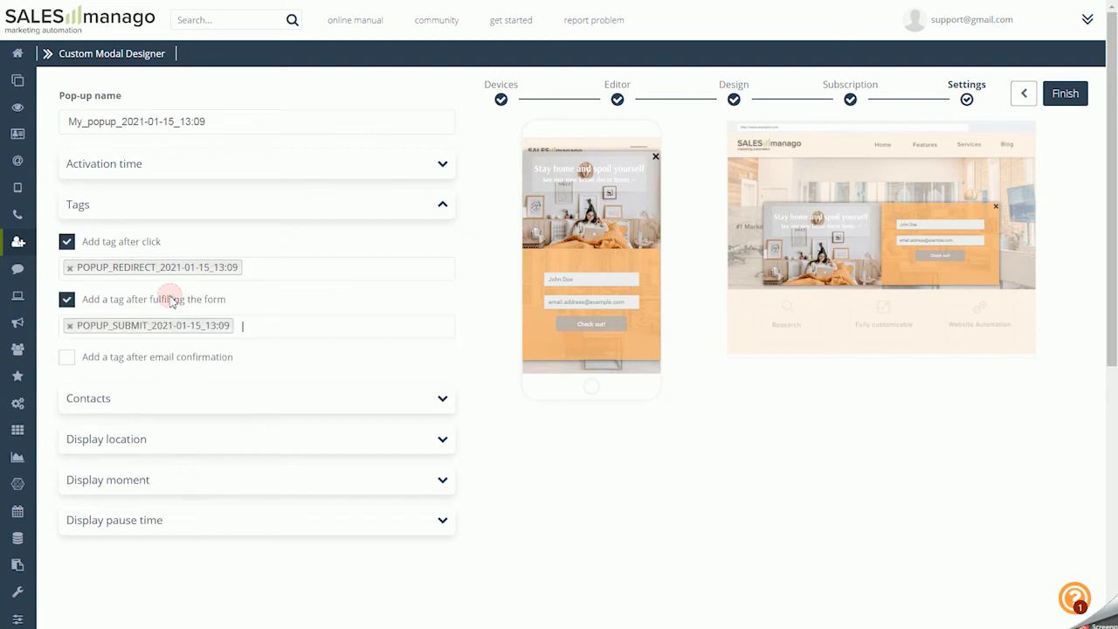
pyautogui.click(179, 362)
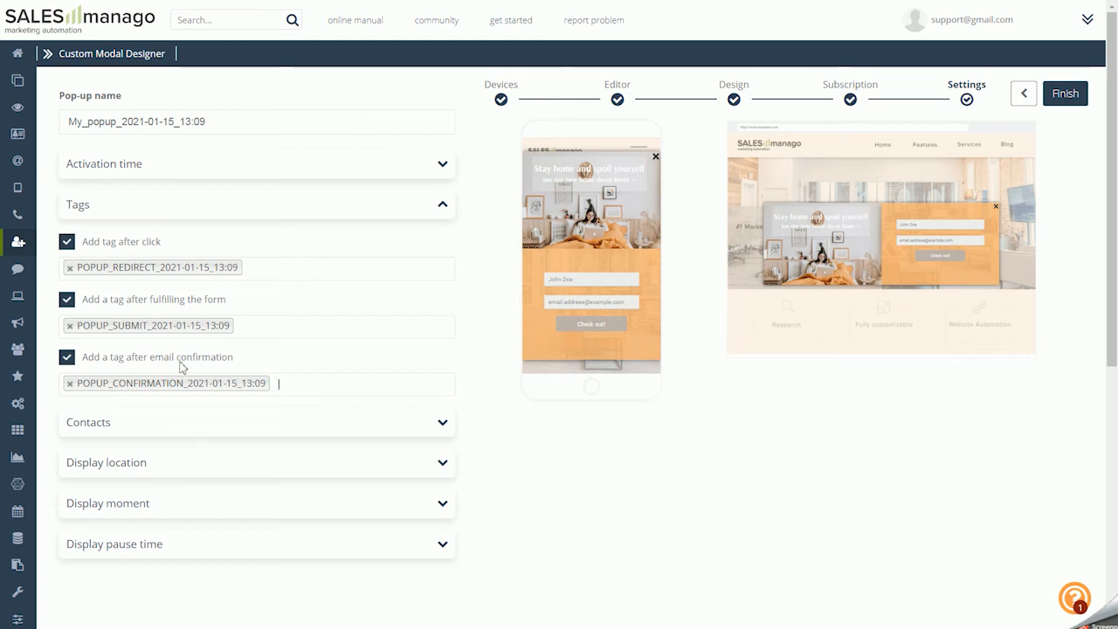
# Try the anonymous, all, opt-in and tagged contact audiences, and set the pop-up to show to monitored contacts
pyautogui.click(161, 422)
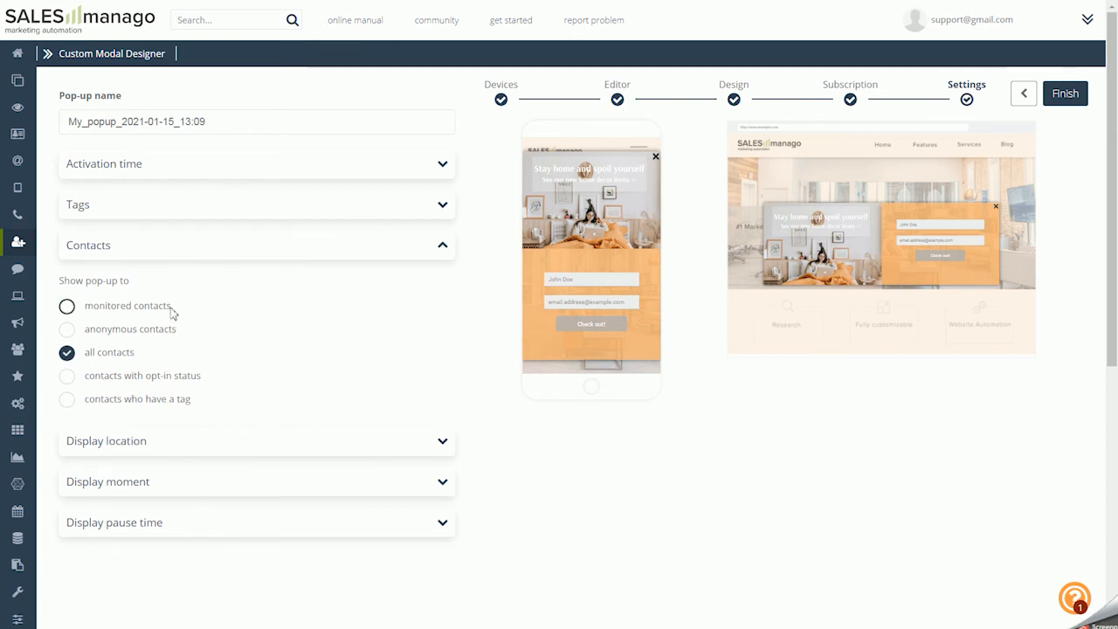
pyautogui.click(172, 313)
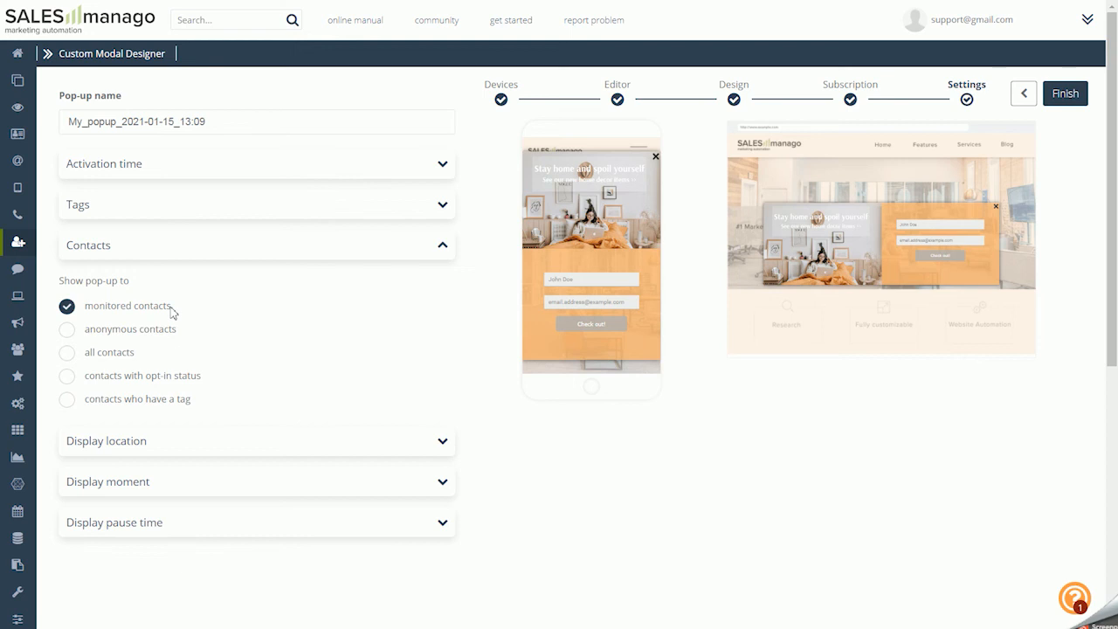
pyautogui.click(162, 327)
pyautogui.click(108, 353)
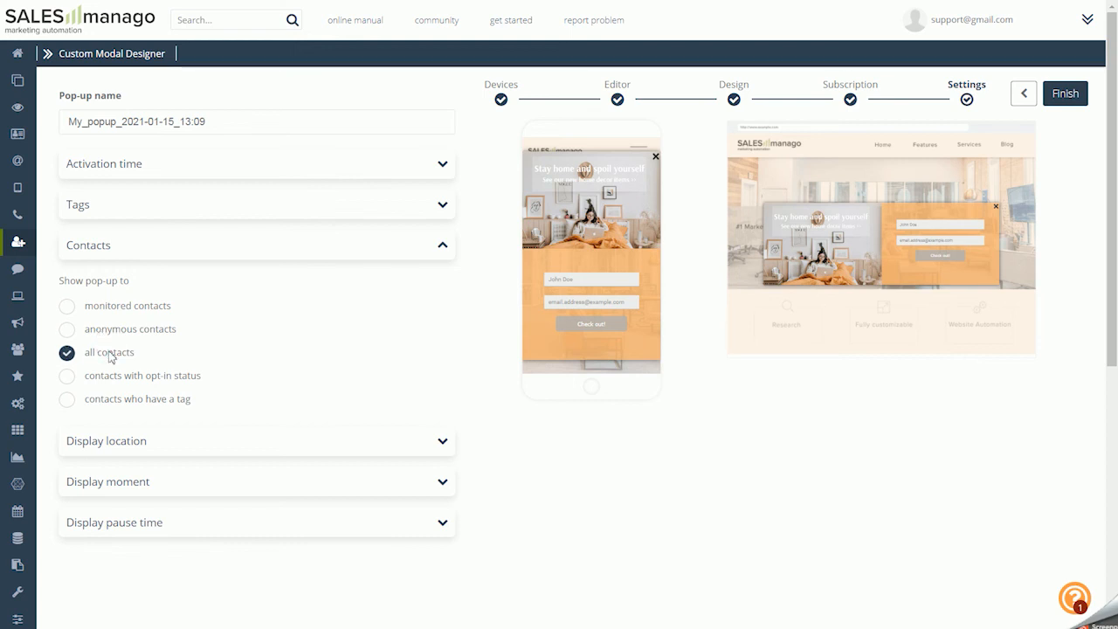
pyautogui.click(149, 374)
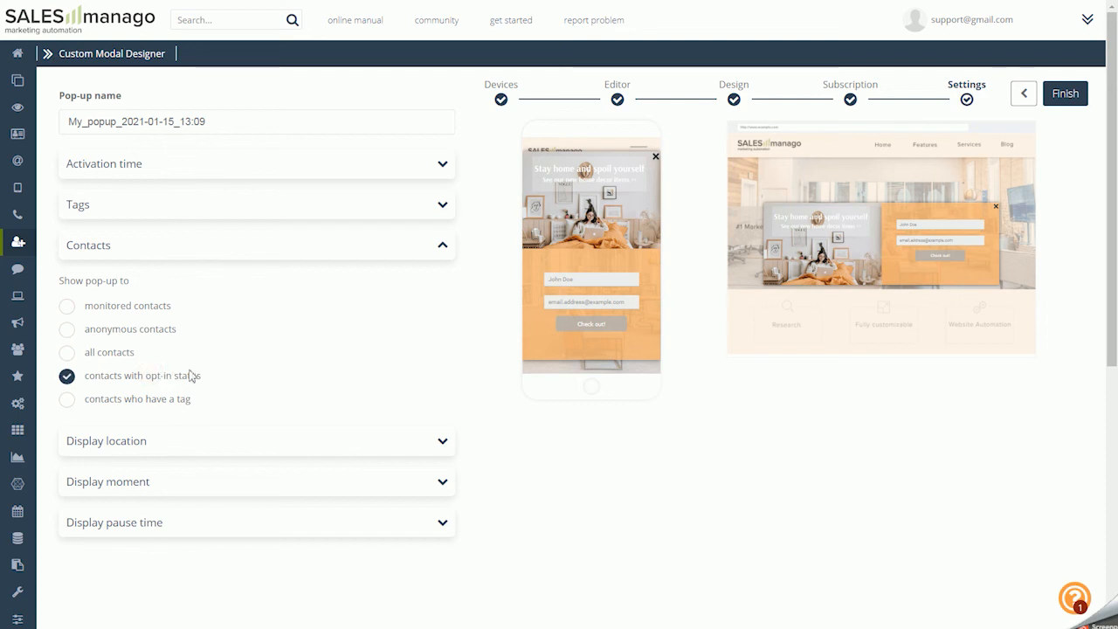
pyautogui.click(173, 398)
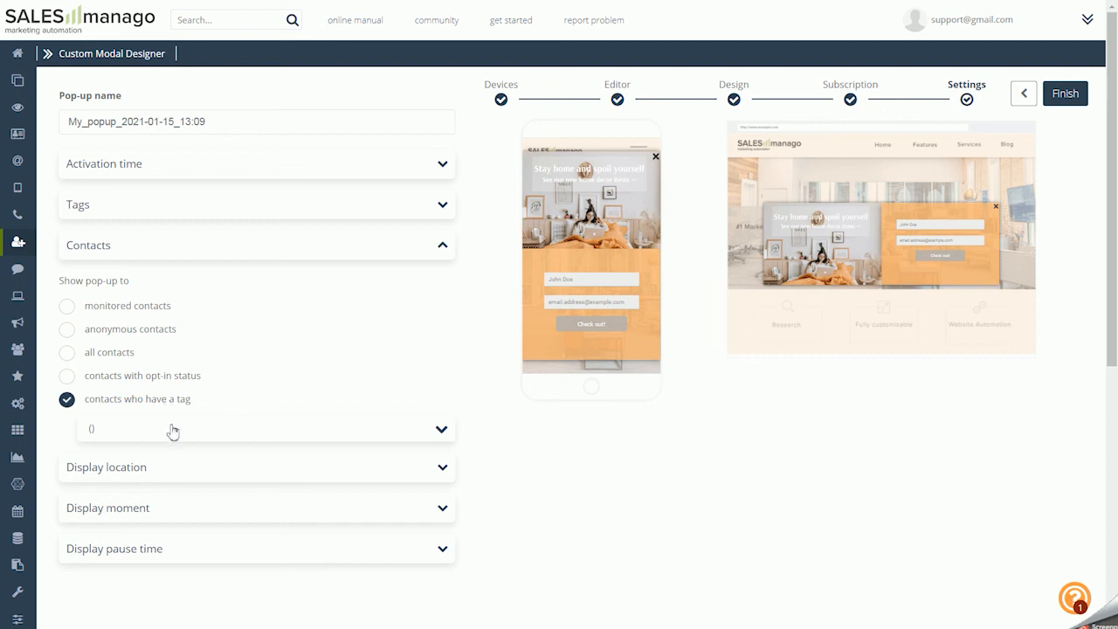
pyautogui.click(104, 305)
# Try the main page, URL contains and URL does not contain display locations, and return to every page of the chosen domain
pyautogui.click(131, 433)
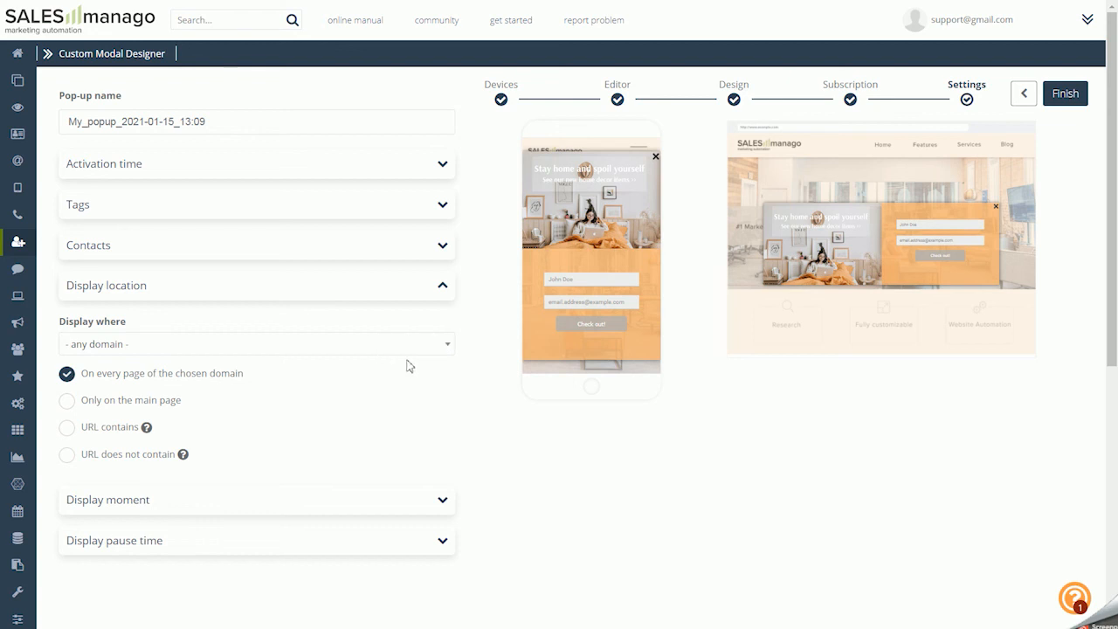
pyautogui.click(80, 400)
pyautogui.click(115, 374)
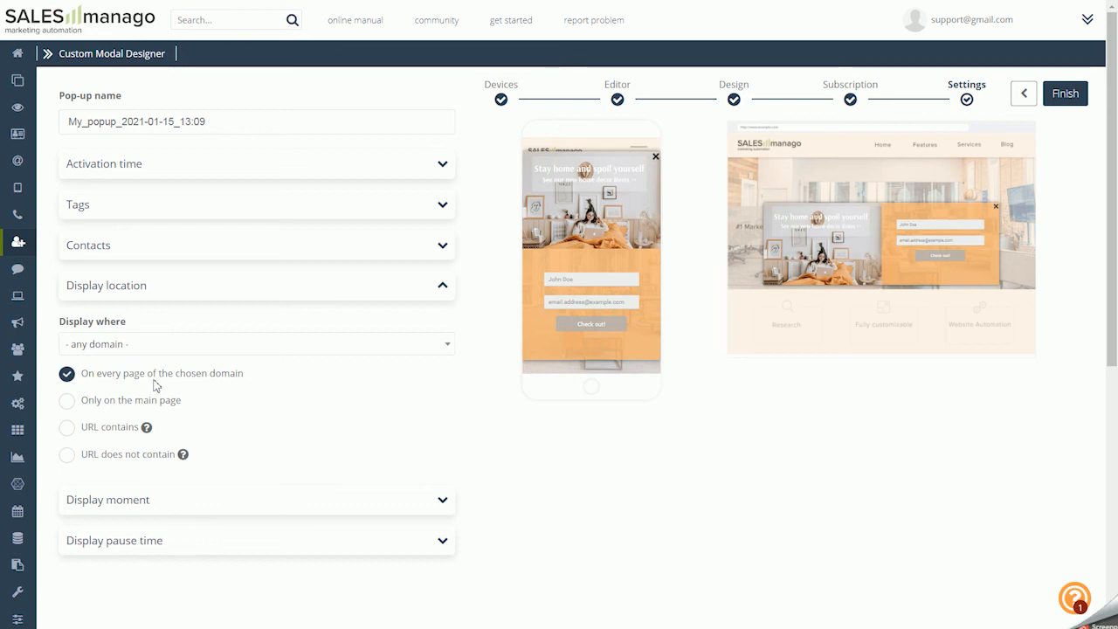
pyautogui.click(122, 401)
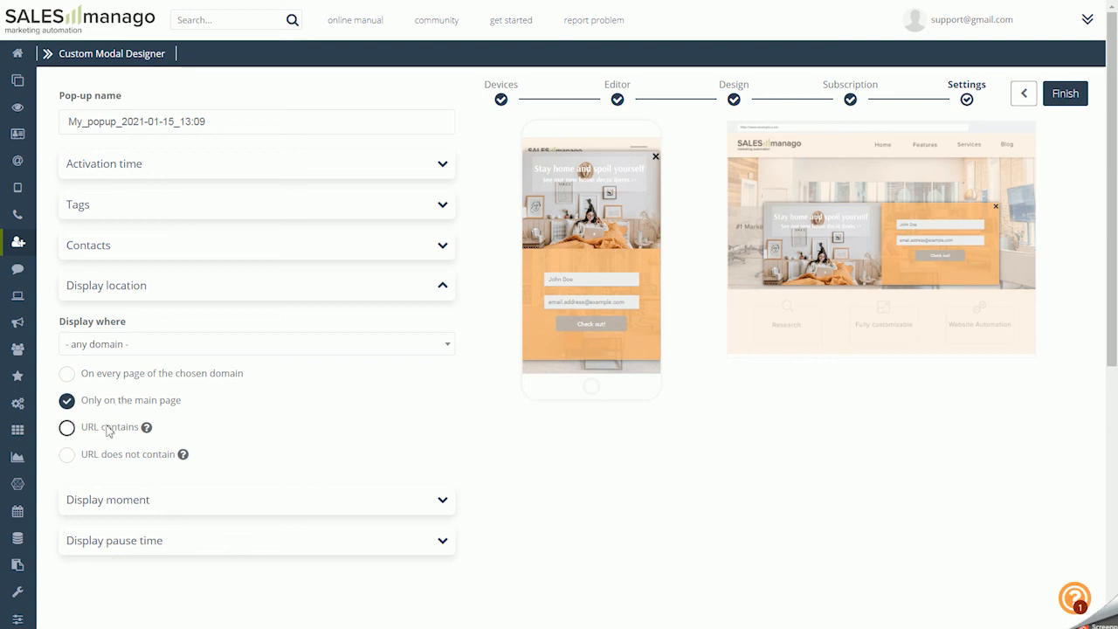
pyautogui.click(109, 428)
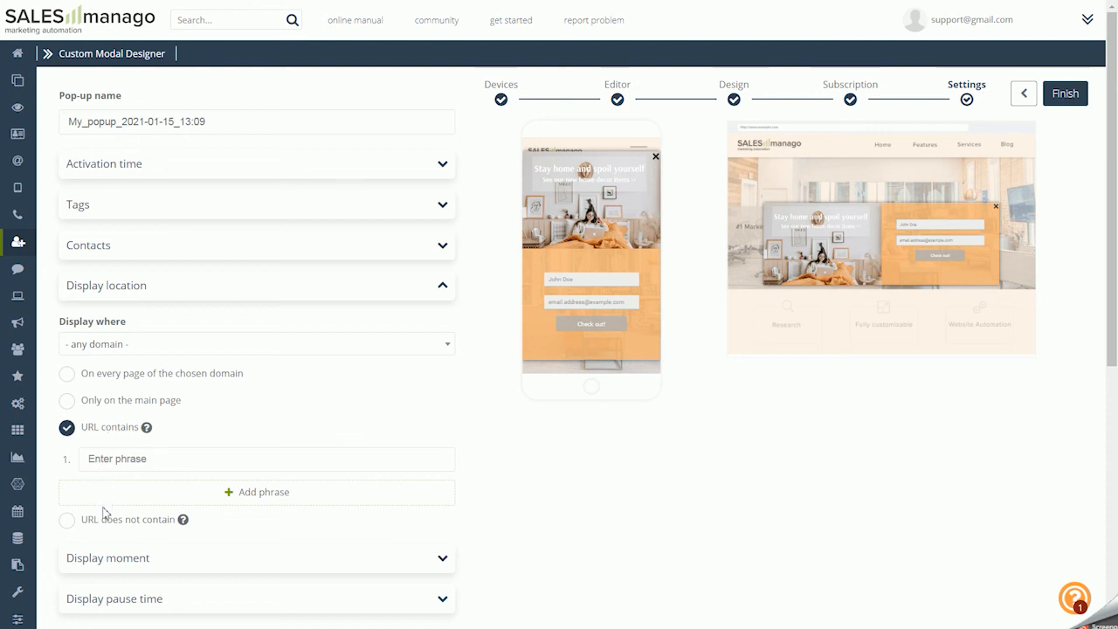
pyautogui.click(103, 521)
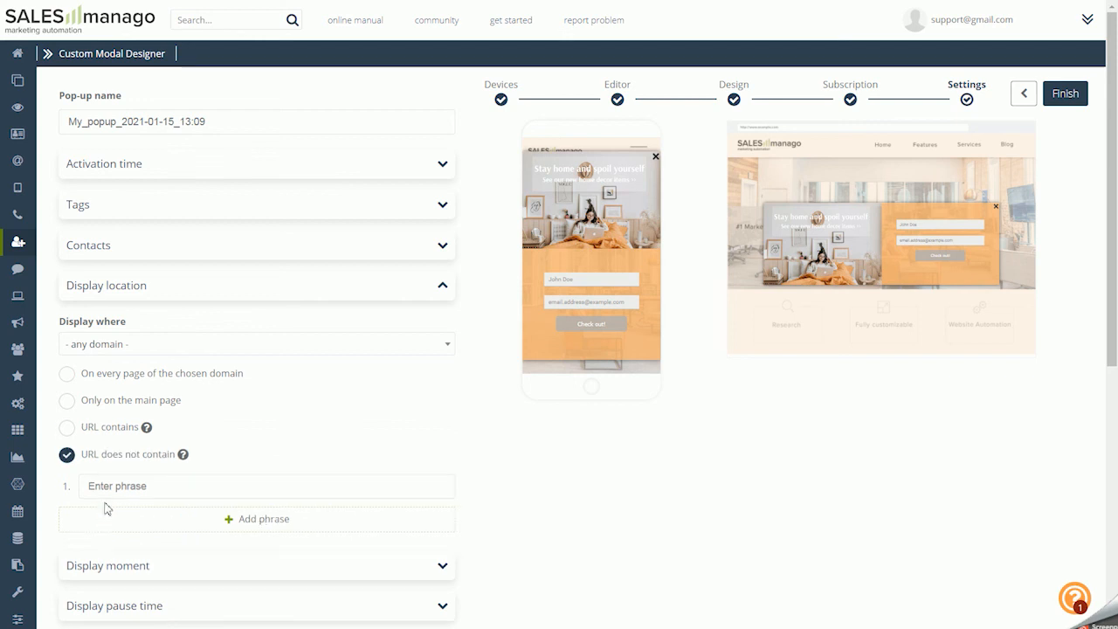
pyautogui.click(98, 374)
# In the display moment settings, try triggering the pop-up when the site is scrolled 25%, reviewing the available scroll percentages
pyautogui.click(117, 503)
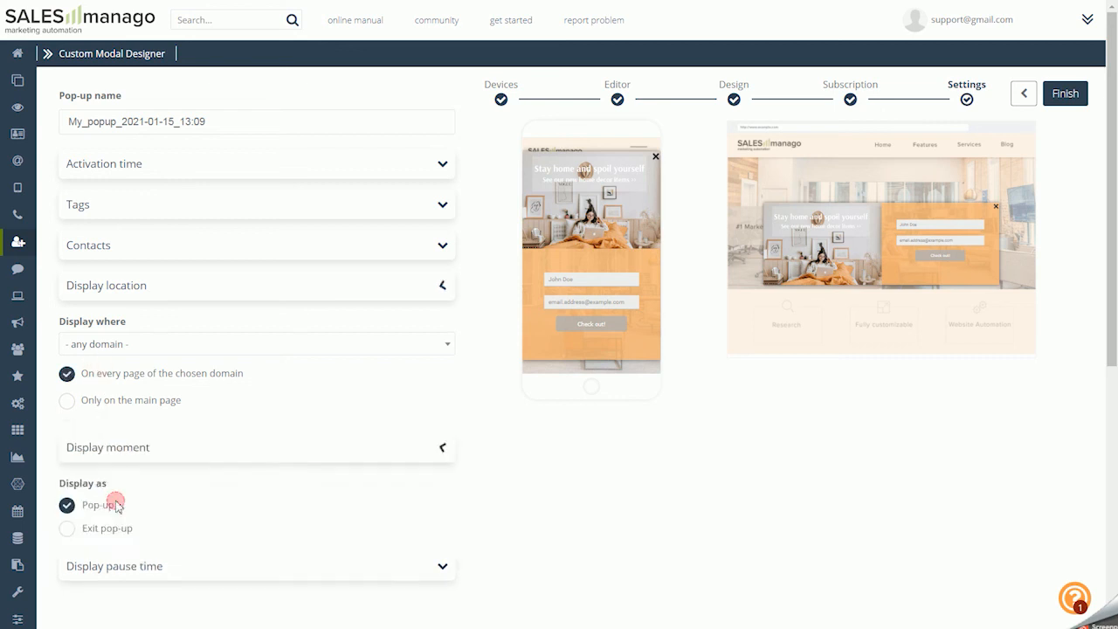
pyautogui.scroll(-1, 173, 397)
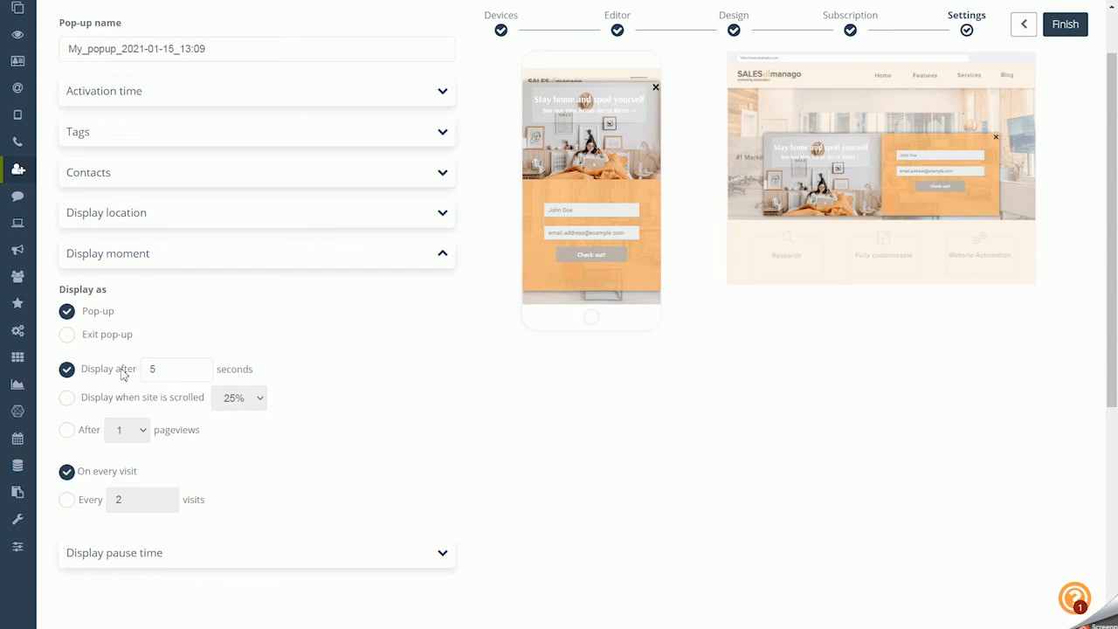
pyautogui.click(68, 399)
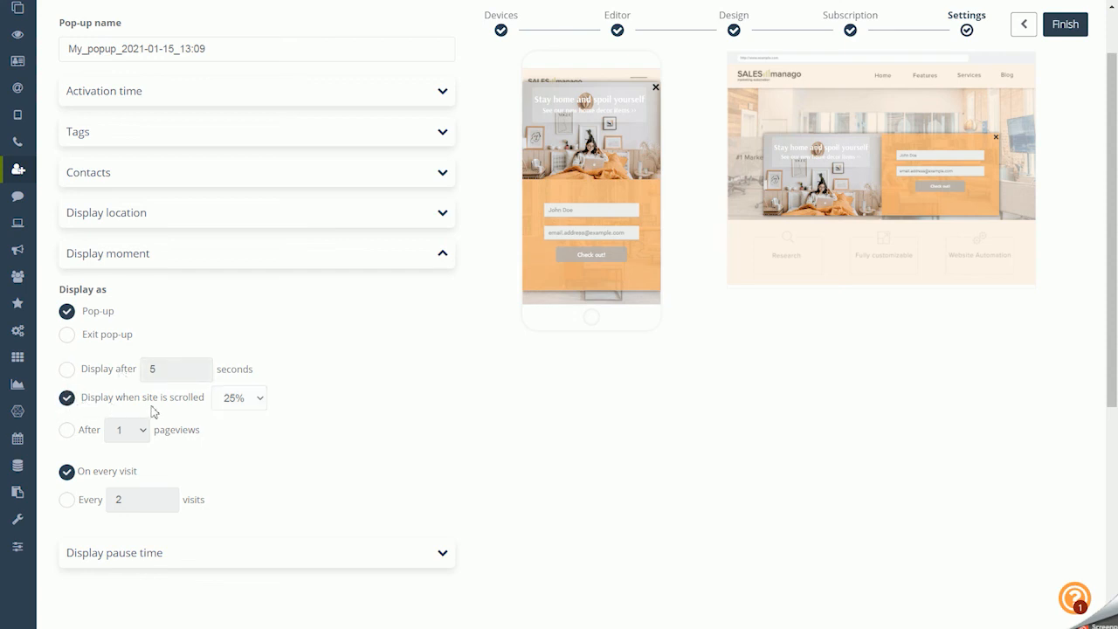
pyautogui.click(237, 403)
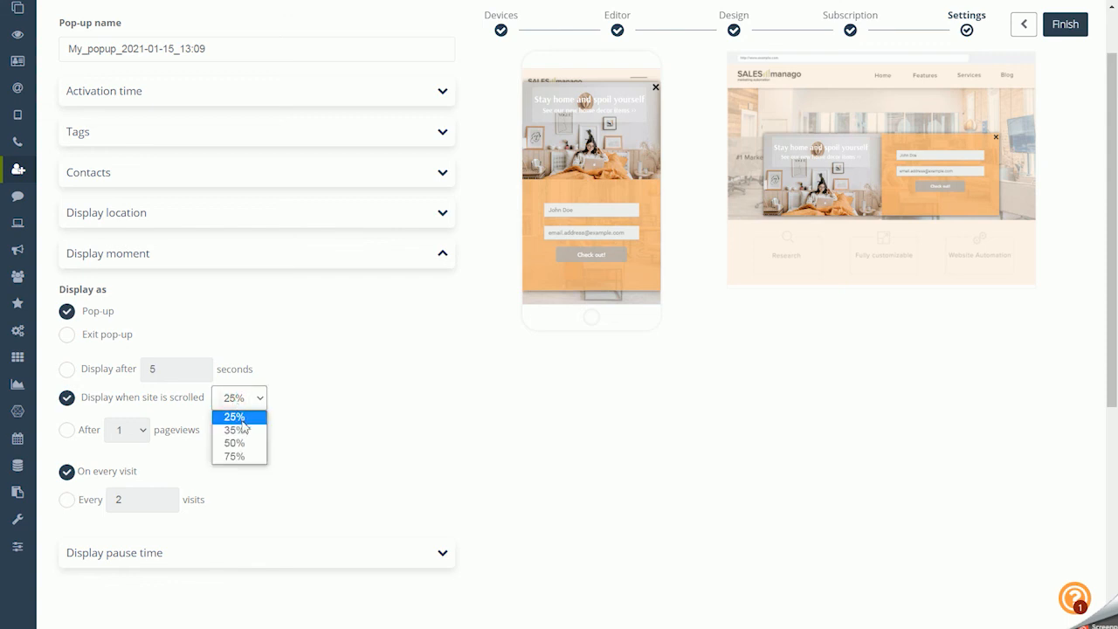
pyautogui.click(257, 398)
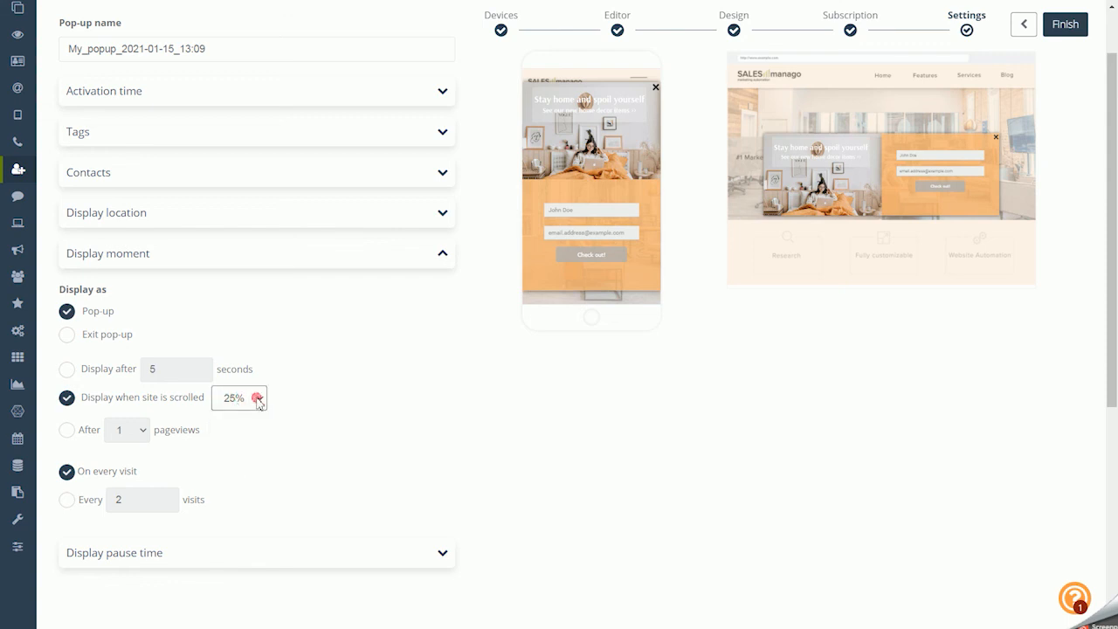
pyautogui.click(258, 400)
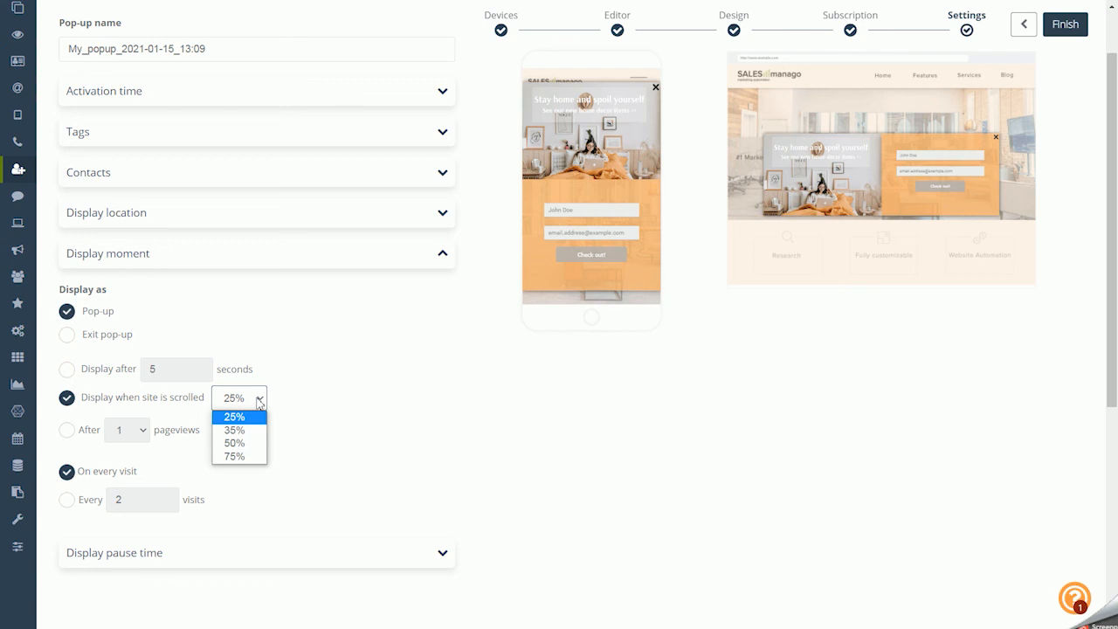
pyautogui.click(259, 400)
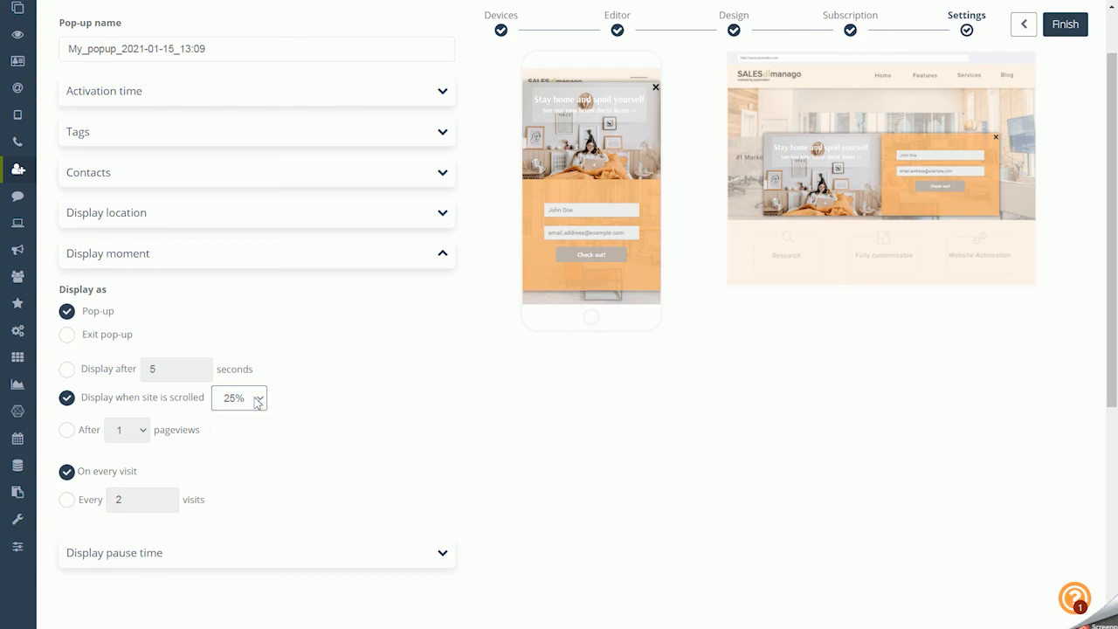
# Set the display moment to after 1 pageview and every 2 visits, and display it as an exit pop-up
pyautogui.click(85, 432)
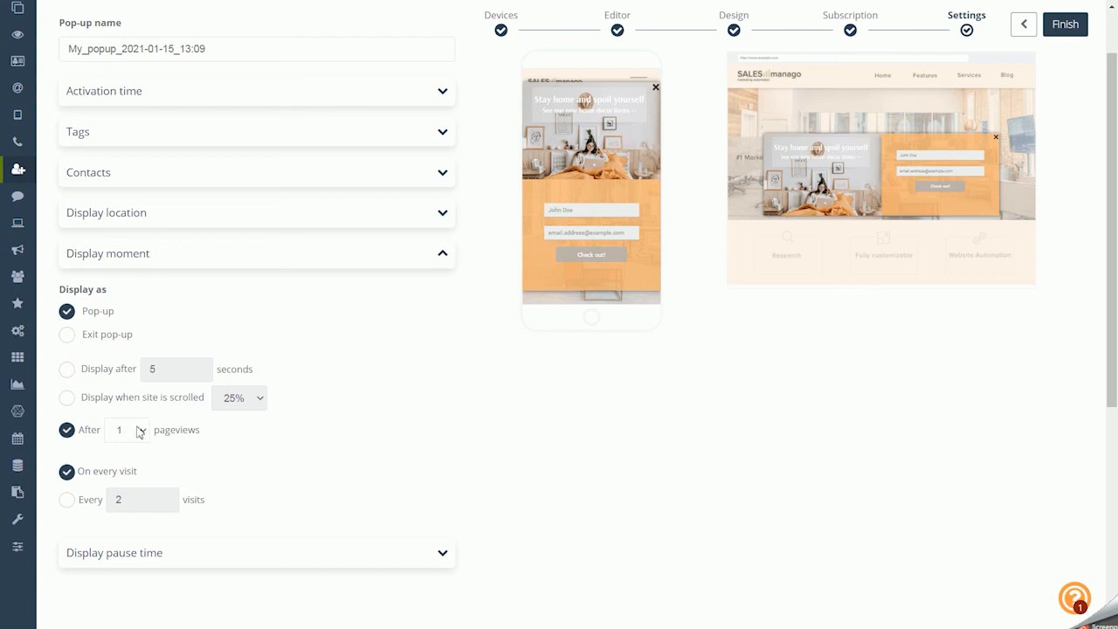
pyautogui.click(68, 500)
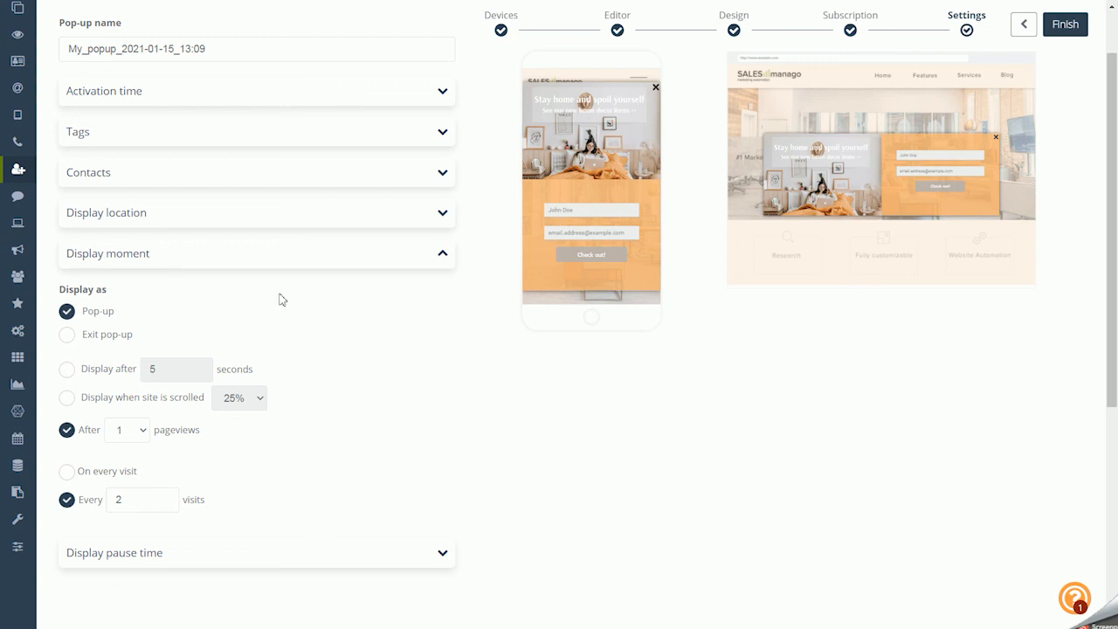
pyautogui.click(106, 337)
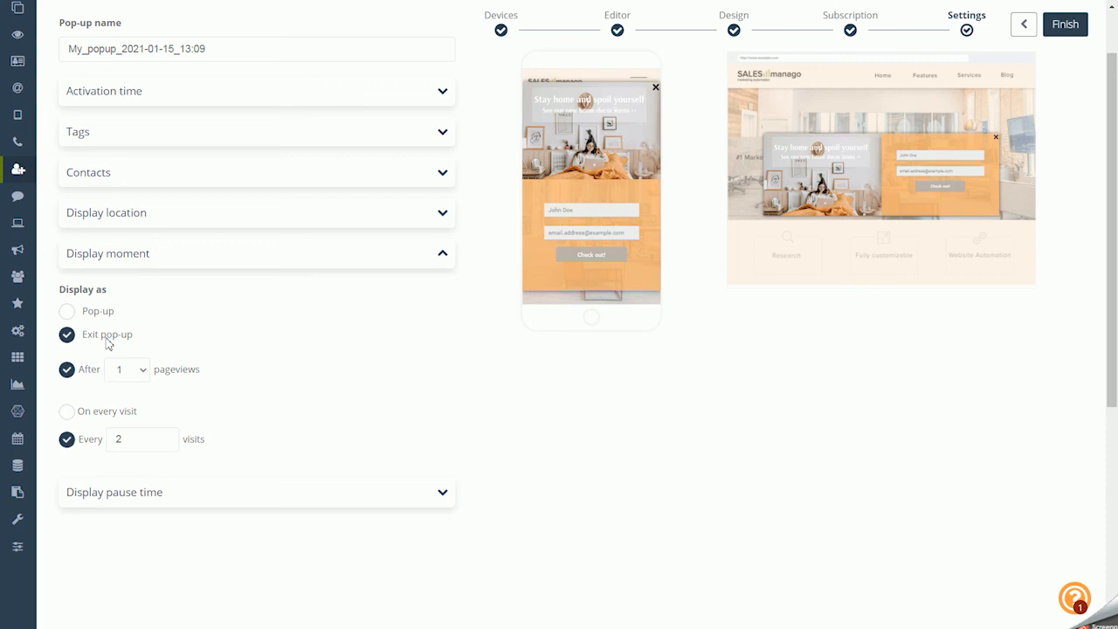
# In the display pause time settings, stop redisplaying the pop-up when the user clicks the close button, overlay or linked element
pyautogui.click(173, 499)
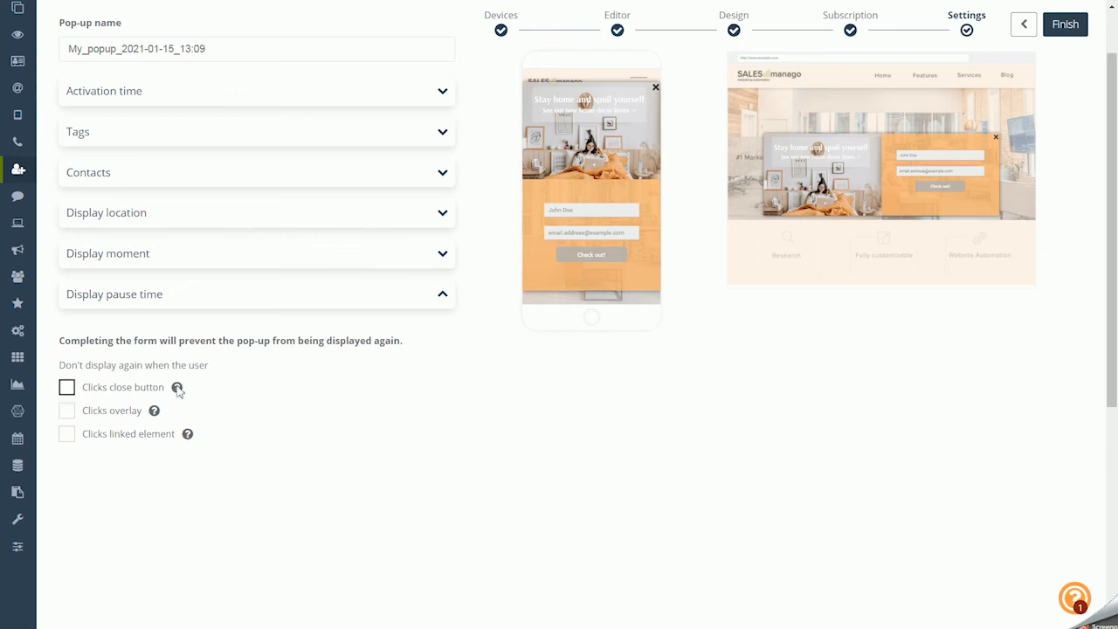
pyautogui.click(137, 390)
pyautogui.click(119, 414)
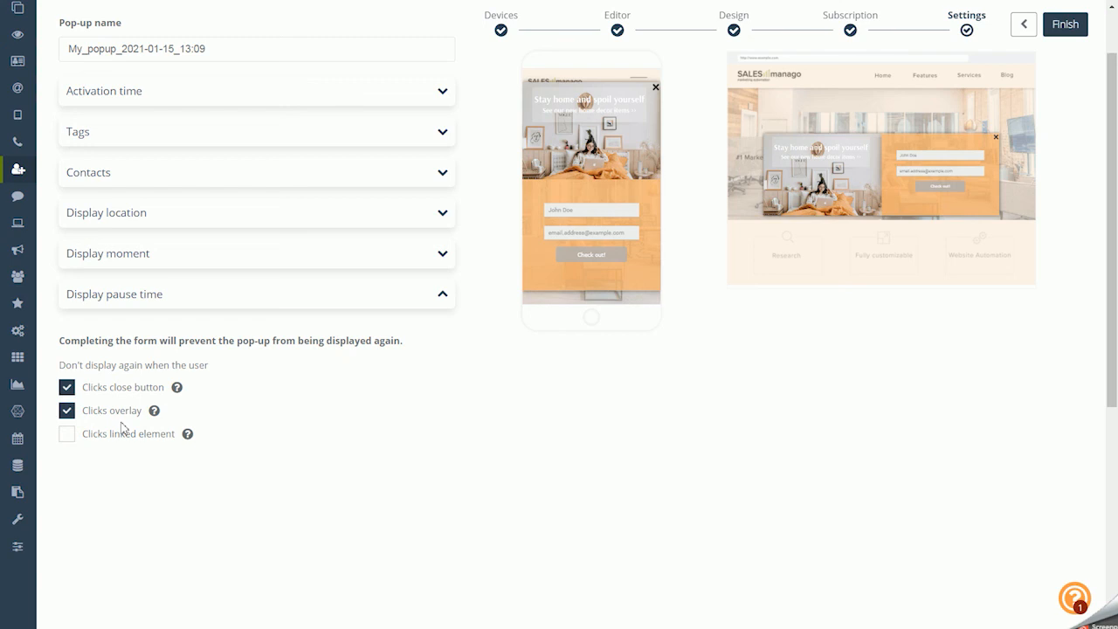
pyautogui.click(121, 432)
pyautogui.scroll(1, 429, 444)
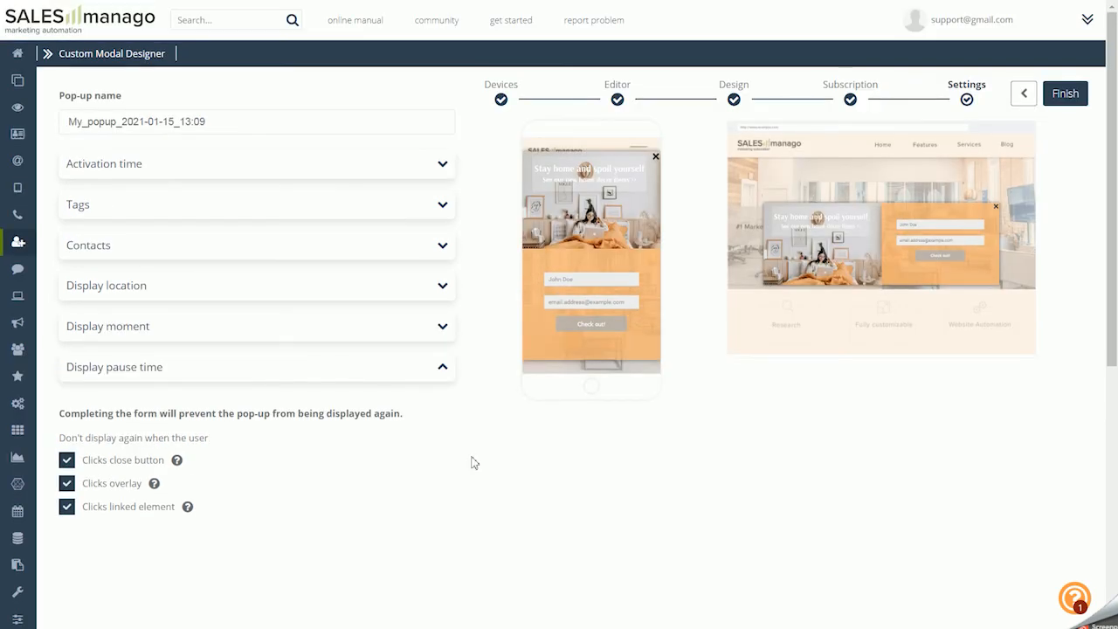